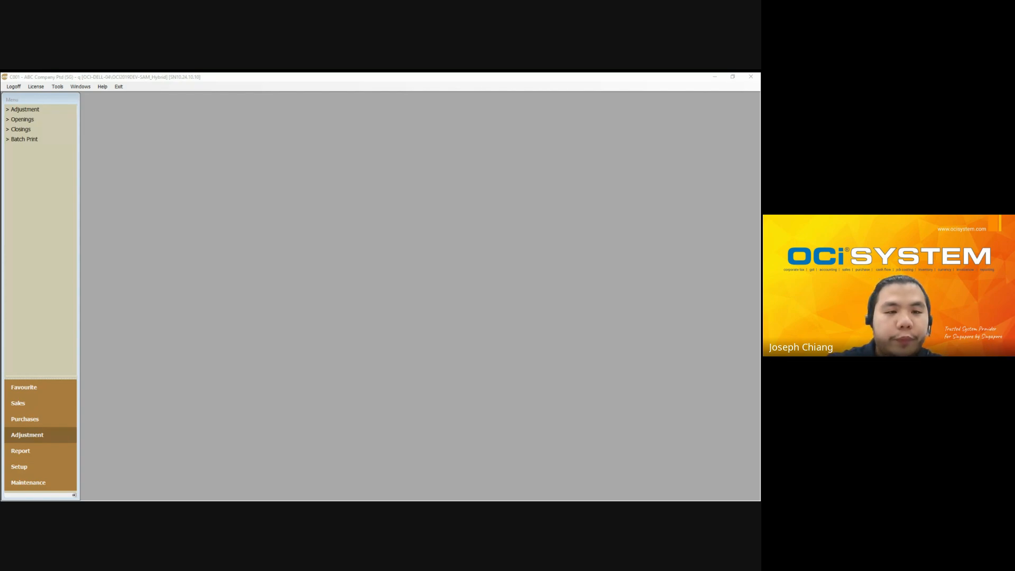
# - Open a blank registration form for a new business partner in the customer/vendor setup
pyautogui.click(66, 468)
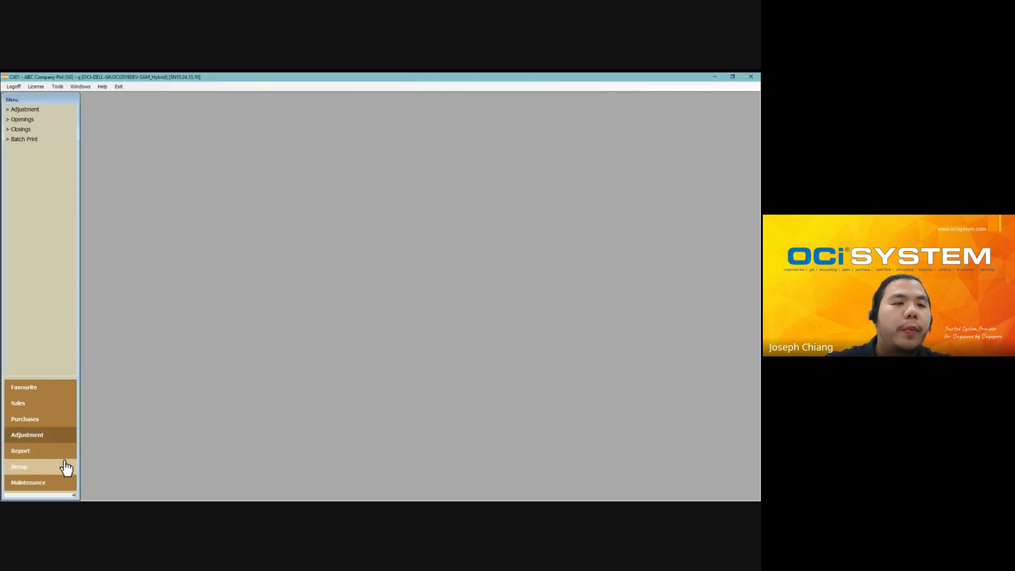
pyautogui.click(66, 468)
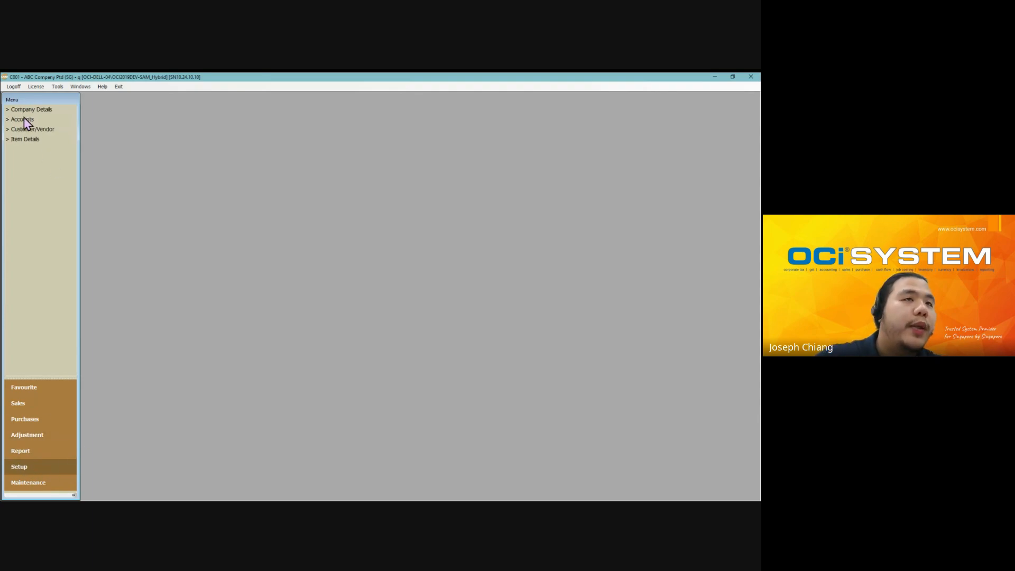
pyautogui.click(26, 131)
pyautogui.click(52, 137)
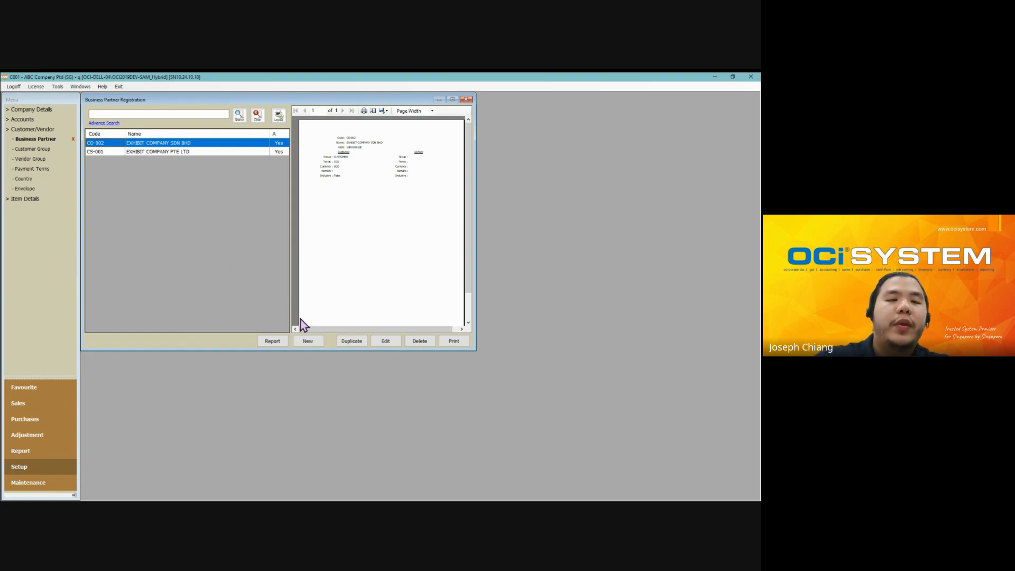
pyautogui.click(312, 342)
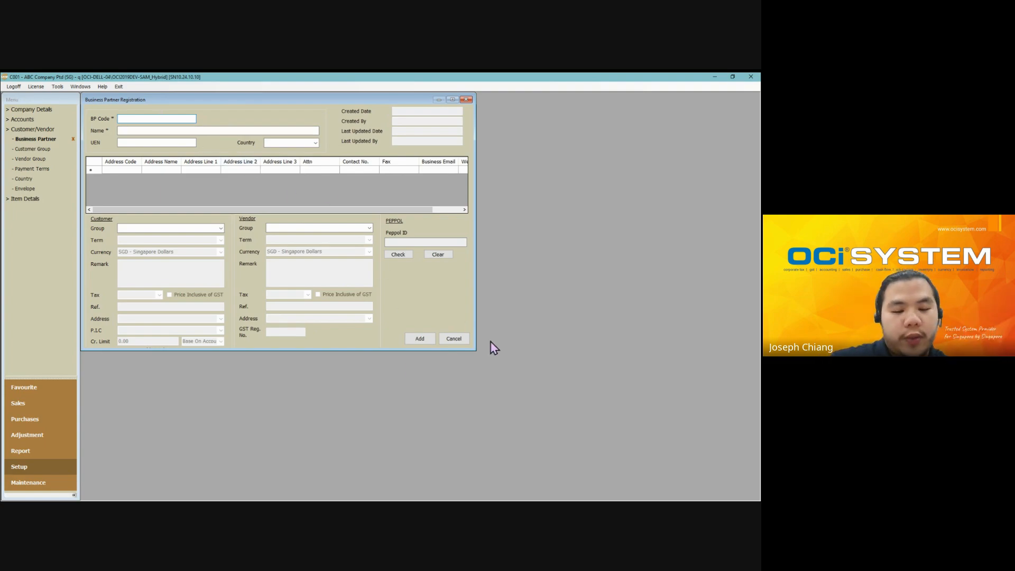
# - Enter ECPL01 as the business partner code and EveryDay Customer Pte Ltd as the name
pyautogui.write('ECPL')
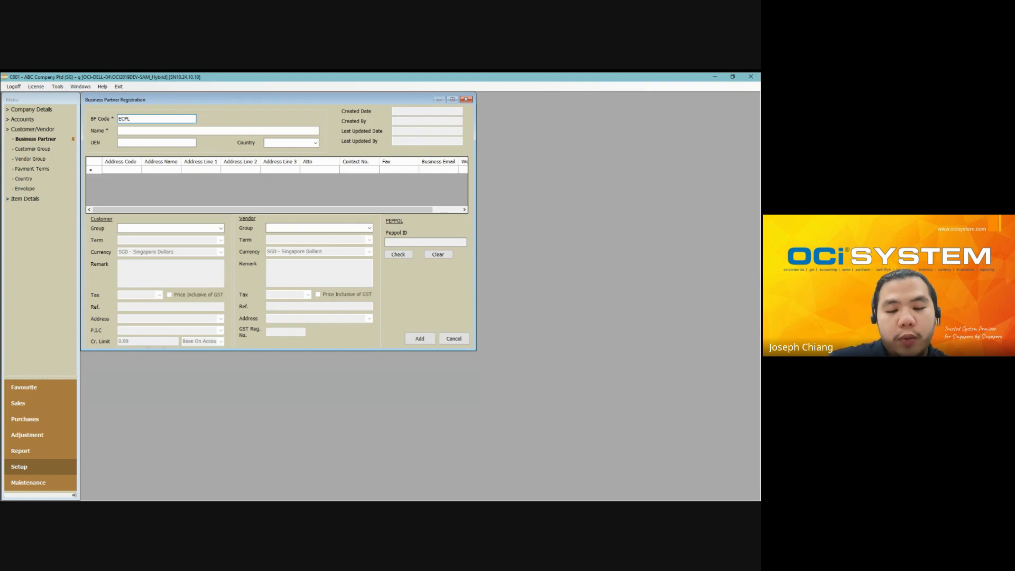
pyautogui.write('01')
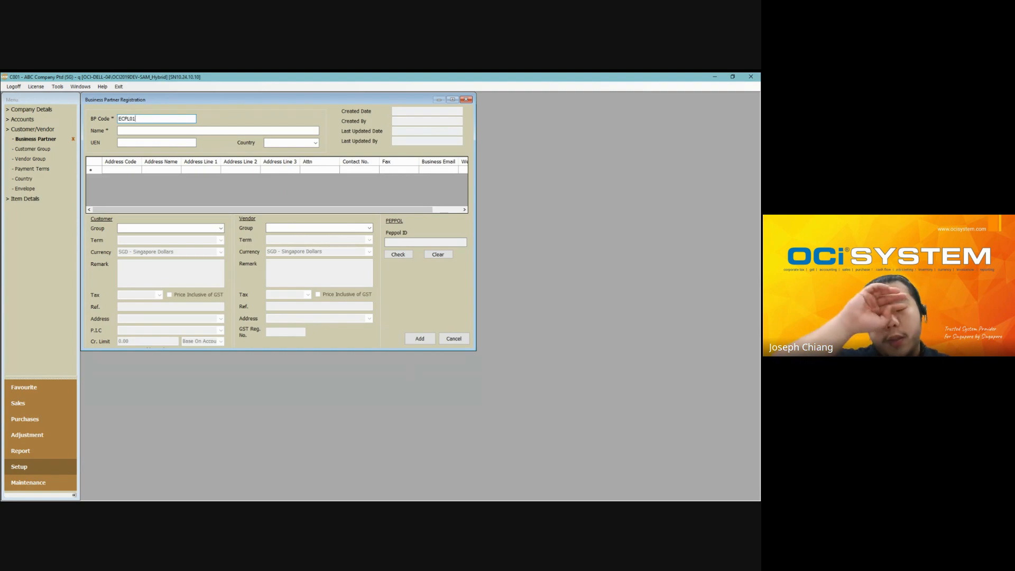
pyautogui.click(230, 132)
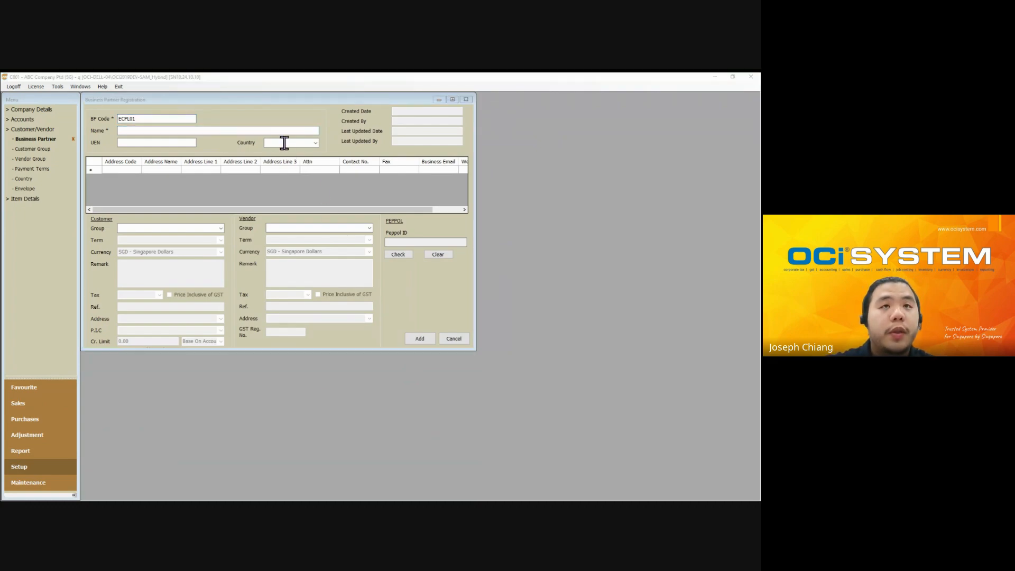
pyautogui.write('Ev')
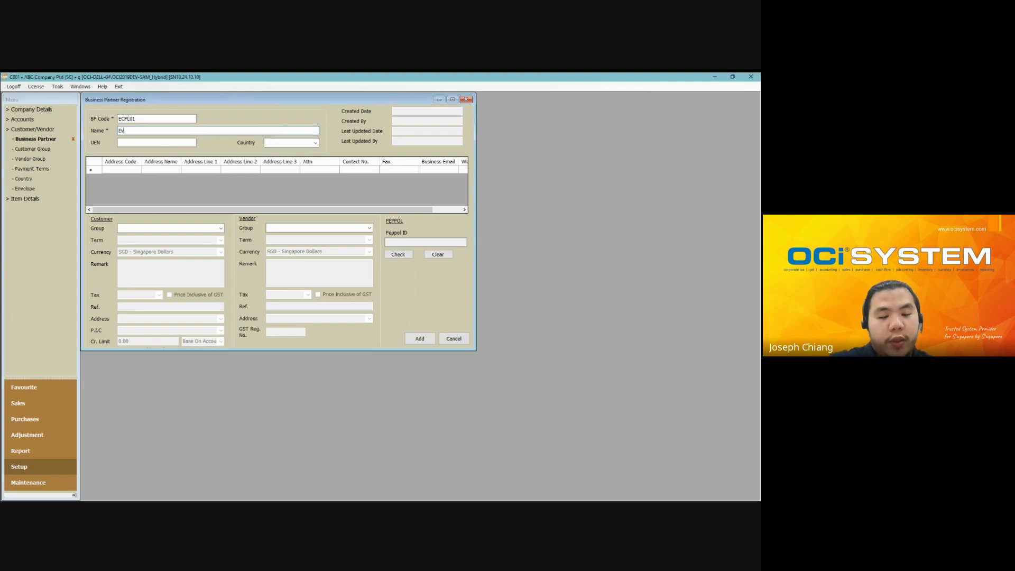
pyautogui.write('eryday')
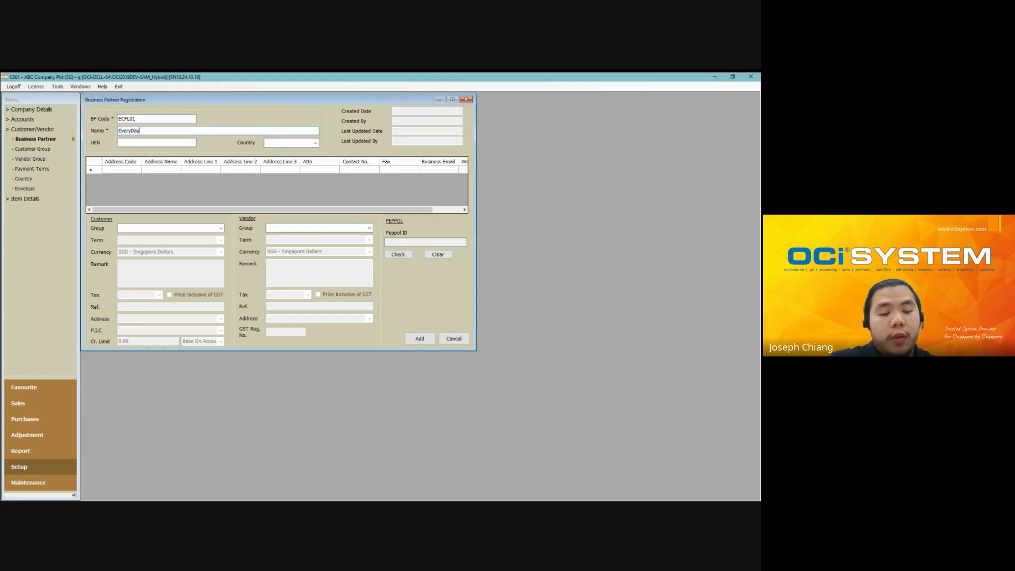
pyautogui.write(' Custom')
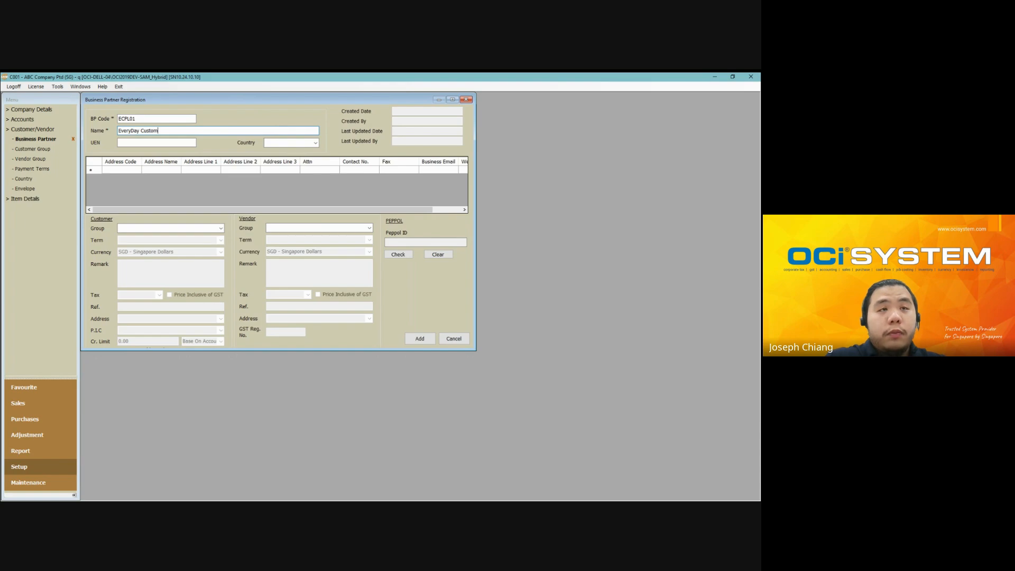
pyautogui.write('er Pte Ltd')
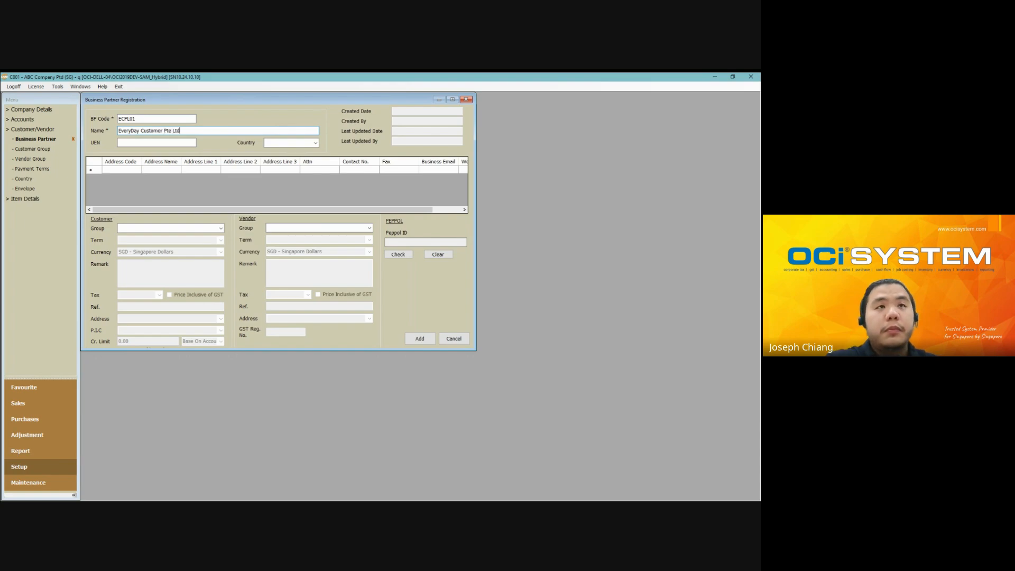
# - Fill in the business partner's UEN registration number
pyautogui.press('Tab')
pyautogui.write('1')
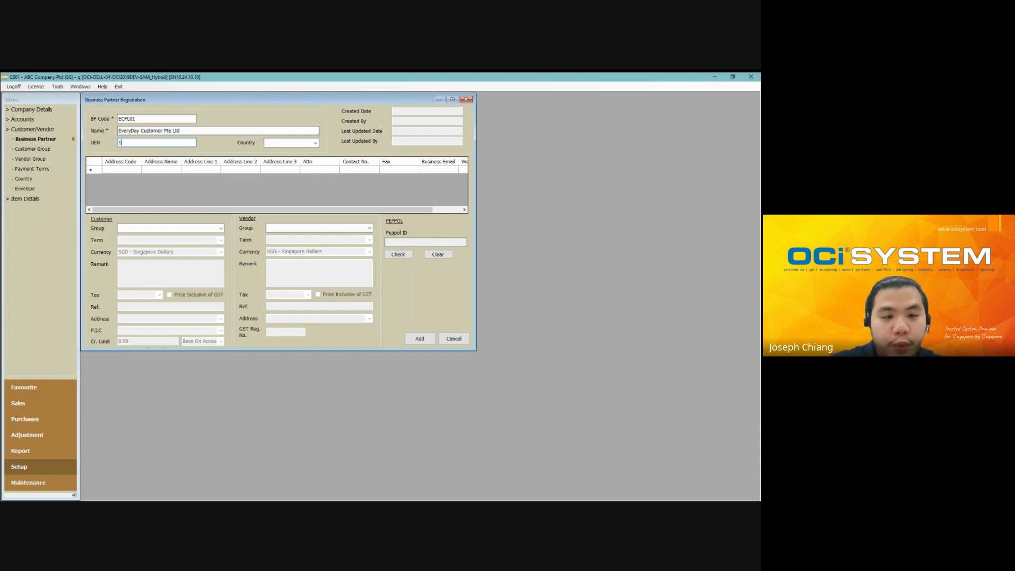
pyautogui.write('97001234')
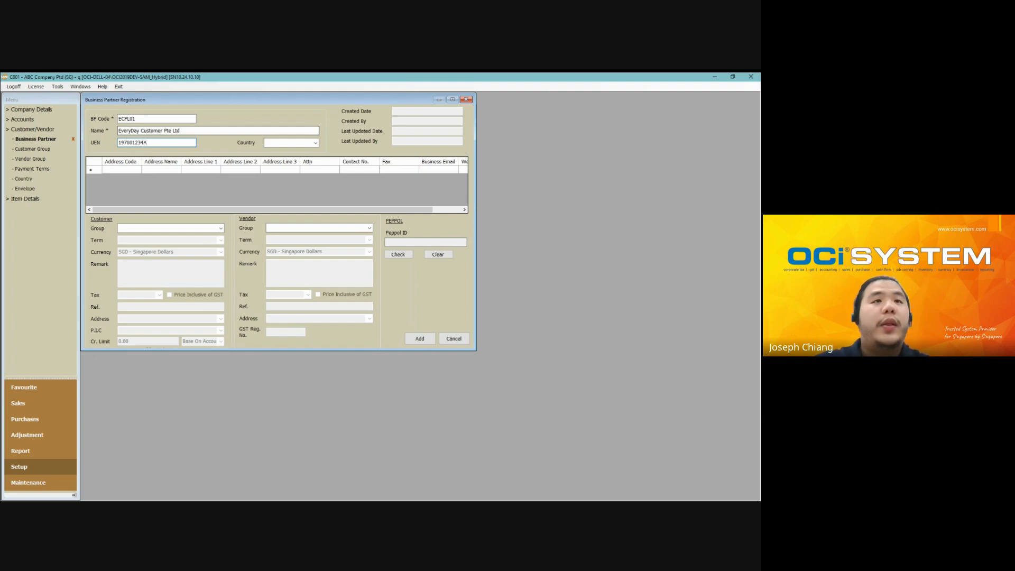
pyautogui.write('A')
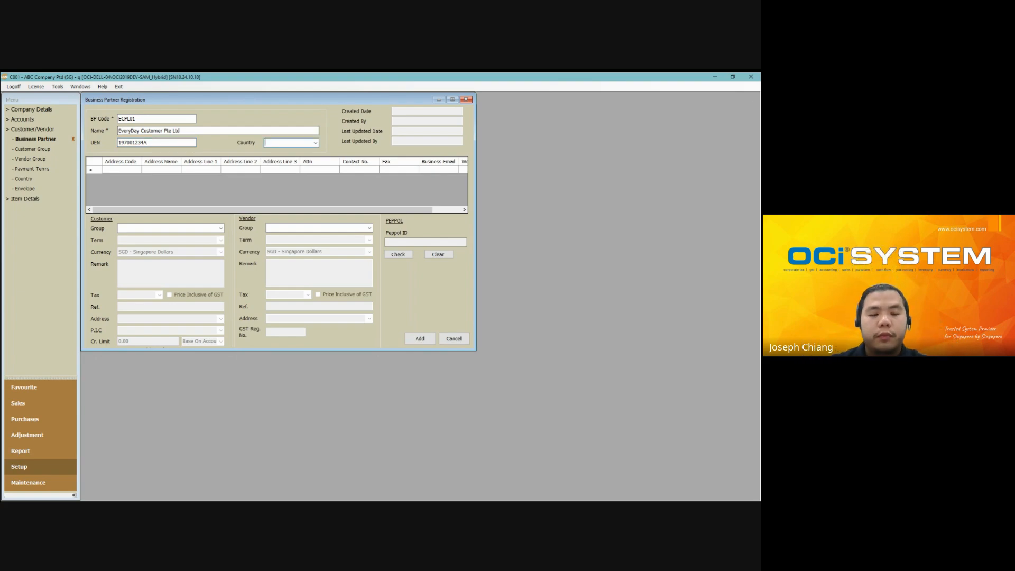
pyautogui.write('S\\')
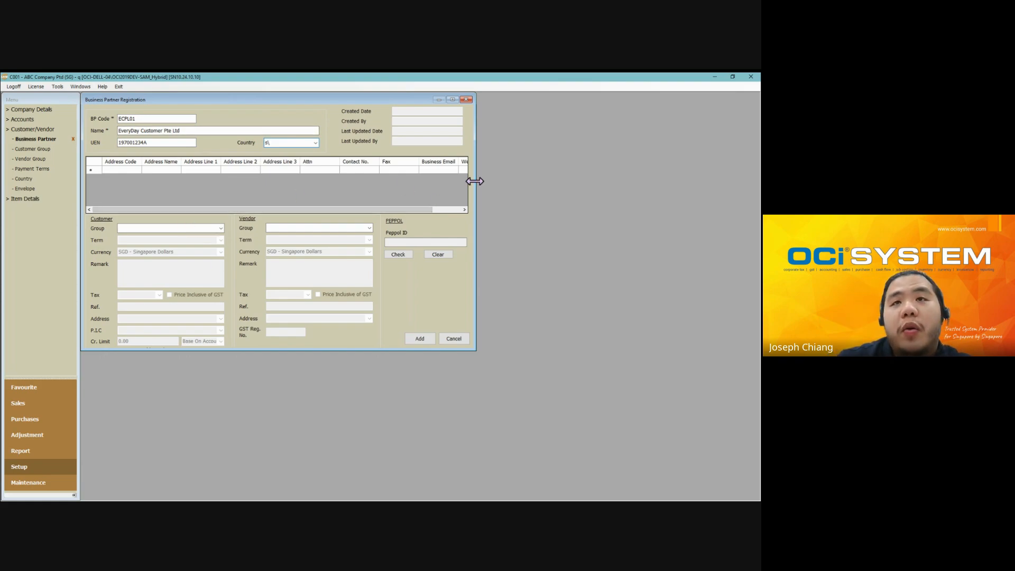
# - Enlarge the registration form in width and height so the address table shows all its columns through Website
pyautogui.moveTo(475, 182); pyautogui.dragTo(506, 181)
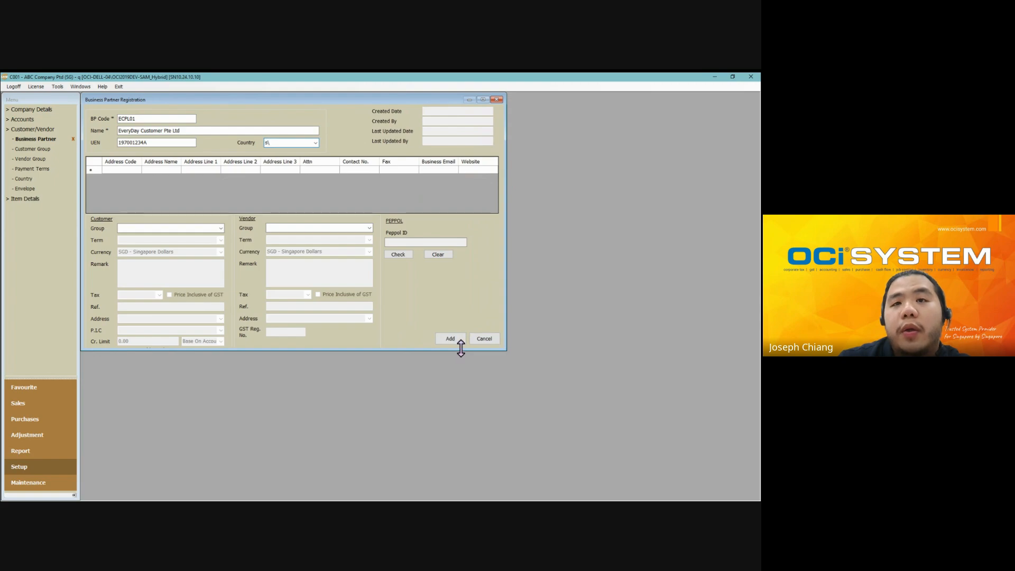
pyautogui.moveTo(461, 350); pyautogui.dragTo(454, 378)
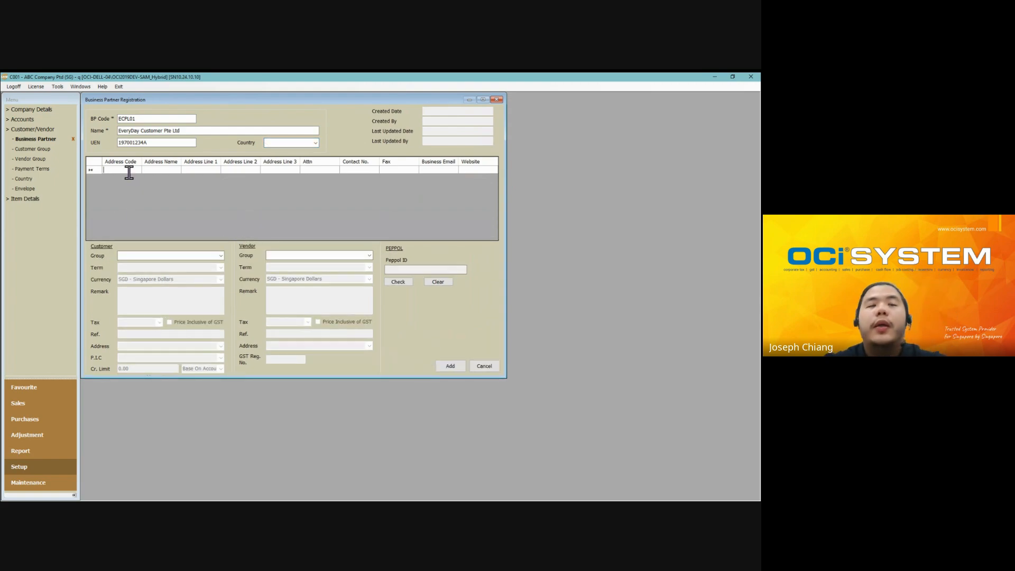
pyautogui.click(133, 170)
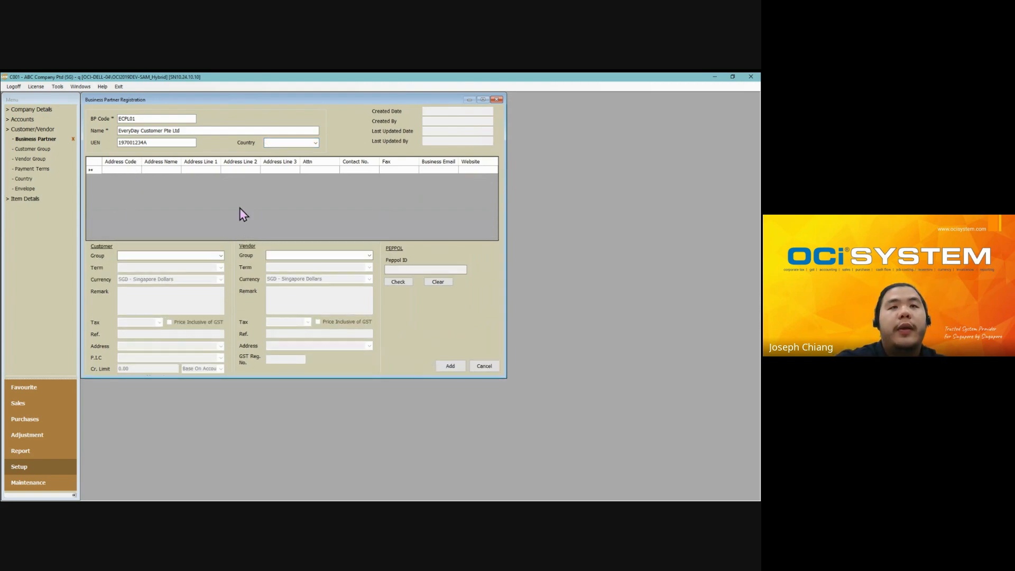
pyautogui.moveTo(207, 170); pyautogui.dragTo(493, 175)
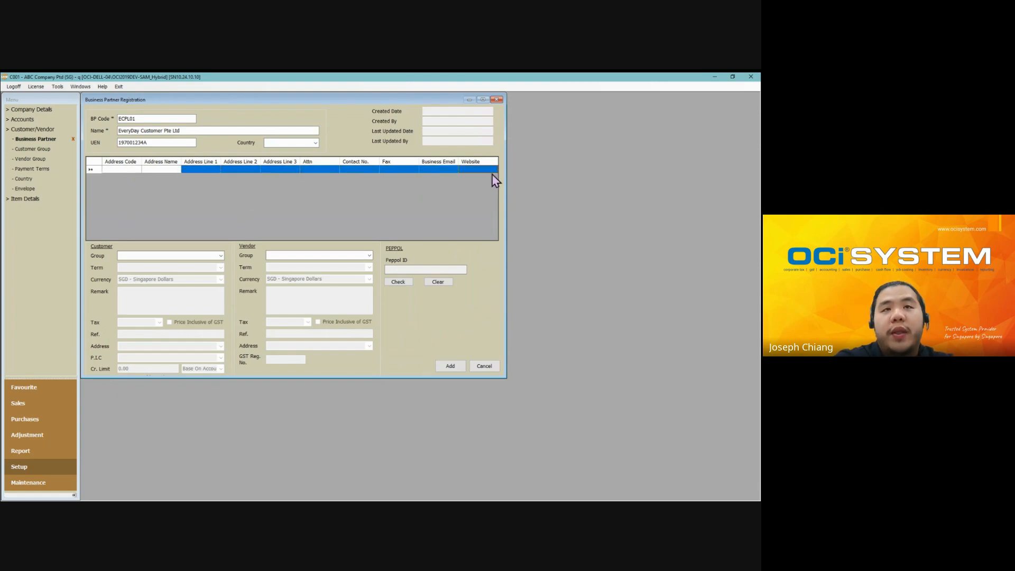
pyautogui.click(114, 169)
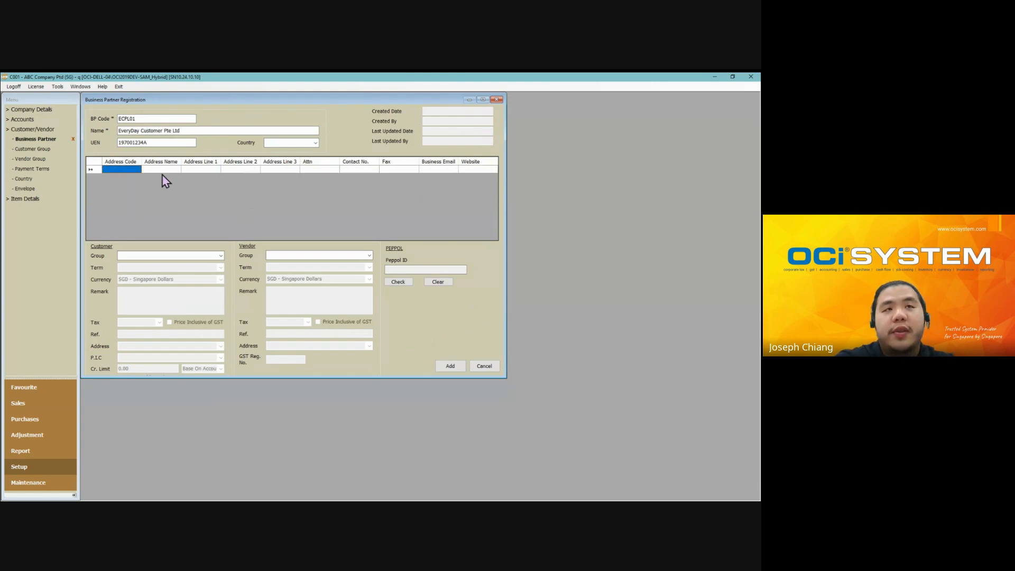
# - Add three rows to the address table with the address codes 1, 2 and 3
pyautogui.click(135, 170)
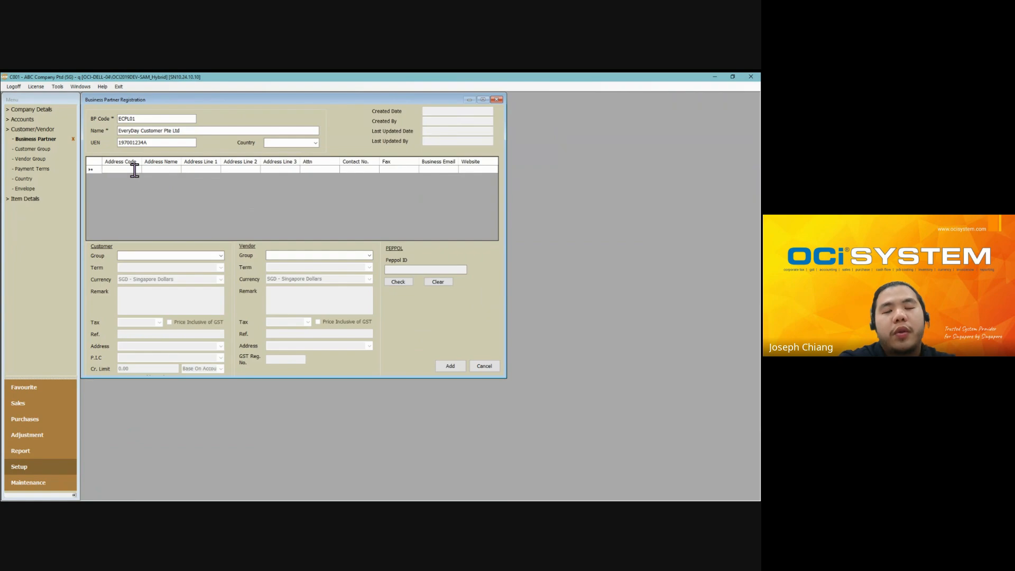
pyautogui.write('1')
pyautogui.press('Return')
pyautogui.write('2')
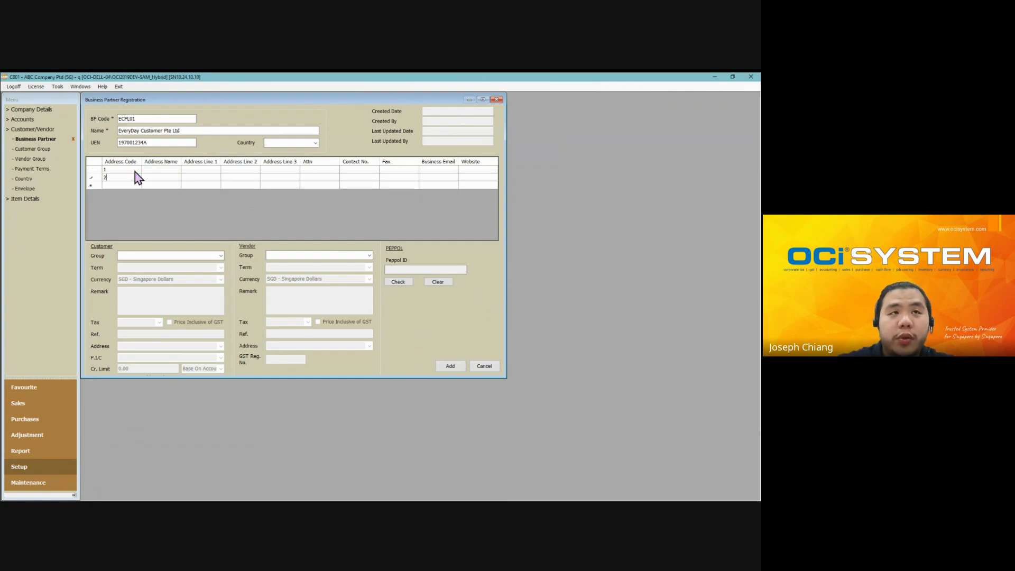
pyautogui.press('Return')
pyautogui.write('3')
pyautogui.click(135, 171)
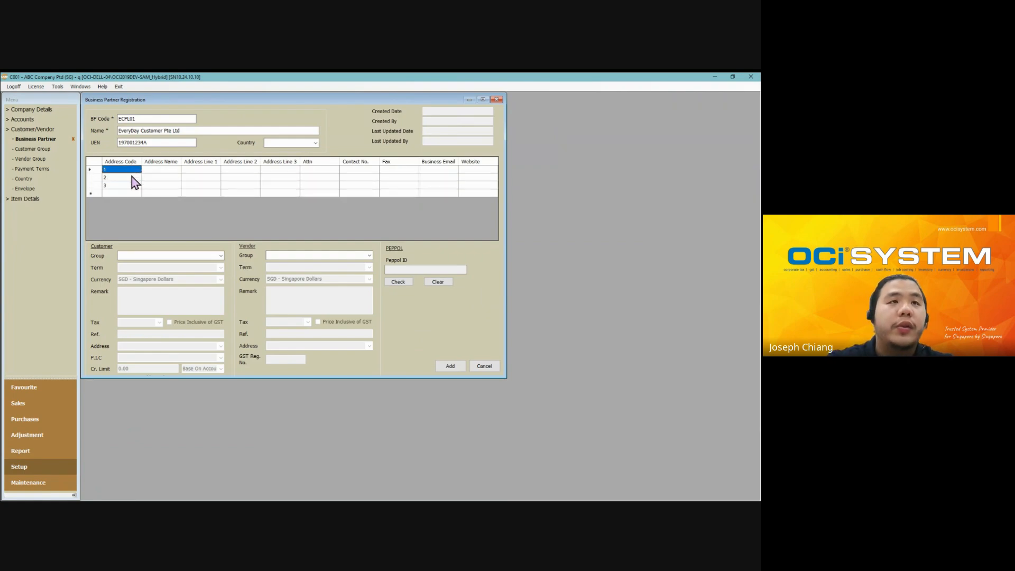
pyautogui.click(133, 176)
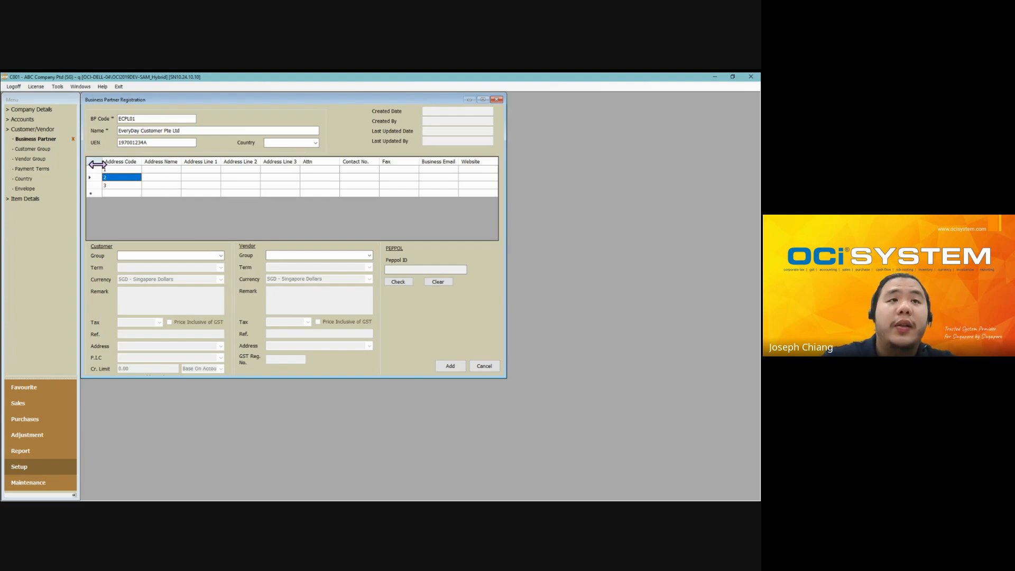
pyautogui.moveTo(91, 169); pyautogui.dragTo(89, 185)
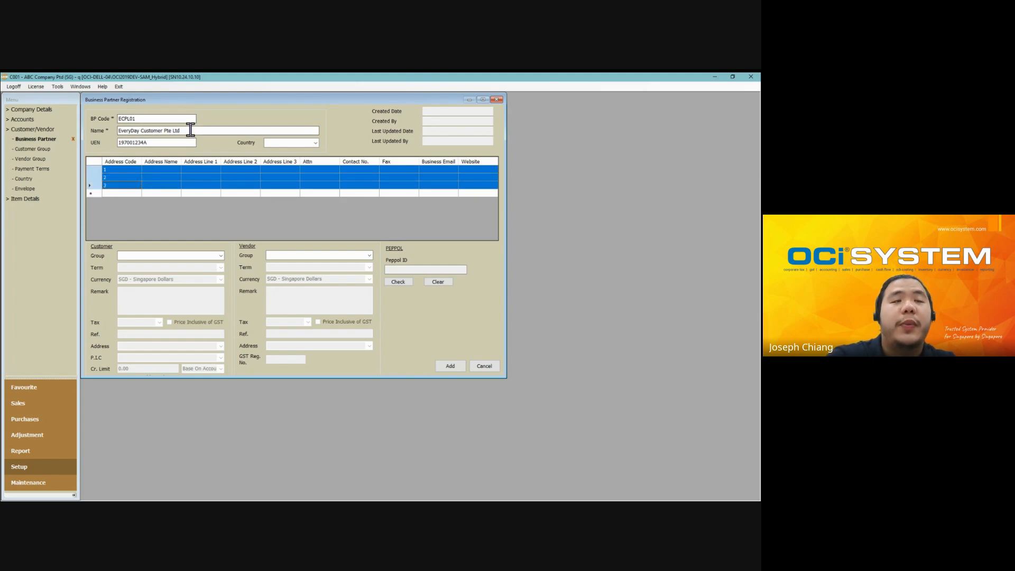
pyautogui.moveTo(190, 130); pyautogui.dragTo(117, 131)
pyautogui.click(140, 172)
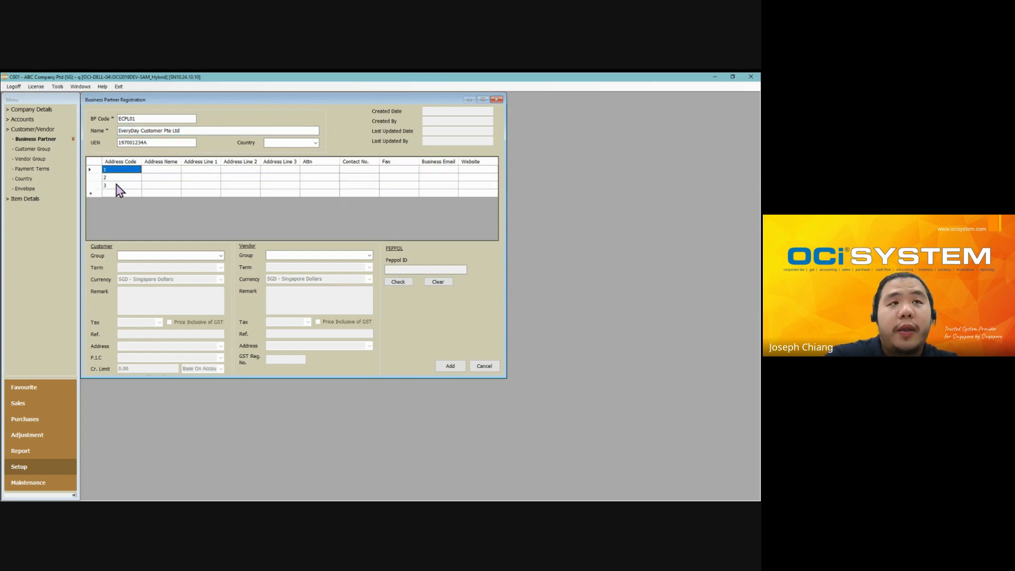
pyautogui.click(116, 185)
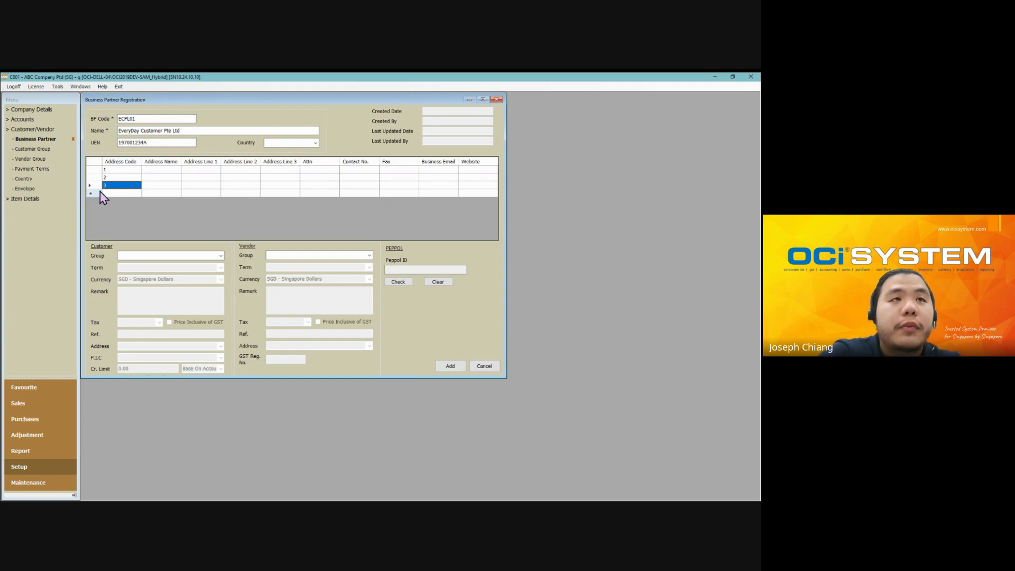
pyautogui.moveTo(119, 170); pyautogui.dragTo(129, 231)
pyautogui.click(129, 170)
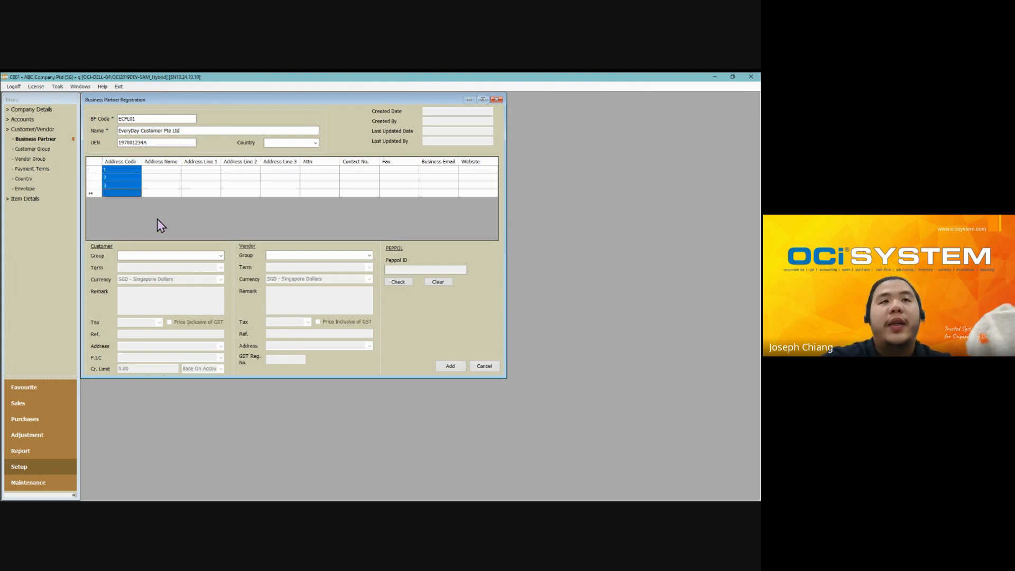
pyautogui.click(151, 178)
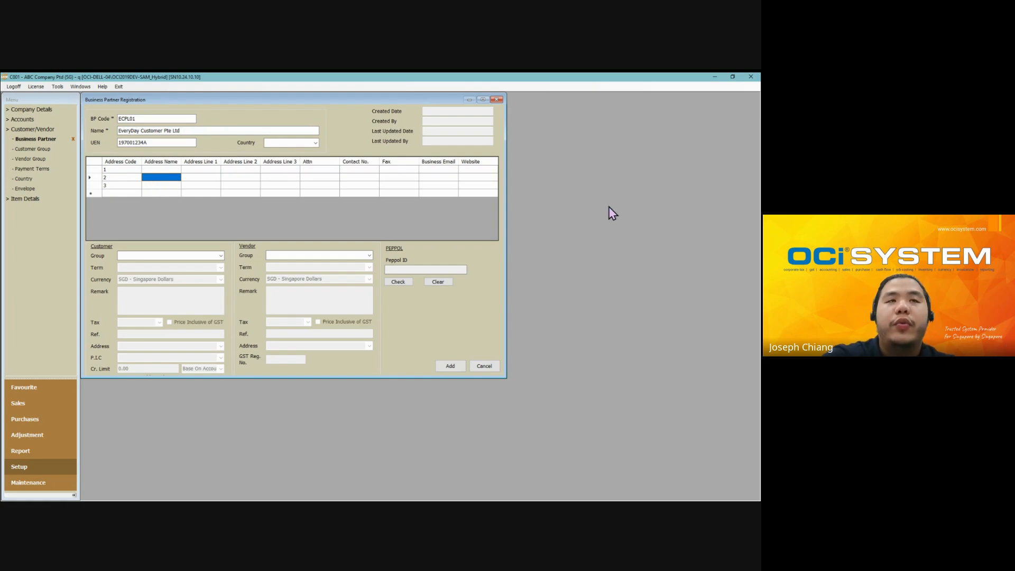
pyautogui.moveTo(126, 173)
pyautogui.mouseDown()
pyautogui.moveTo(128, 206)
pyautogui.moveTo(539, 189)
pyautogui.moveTo(108, 188)
pyautogui.moveTo(132, 185)
pyautogui.mouseUp()
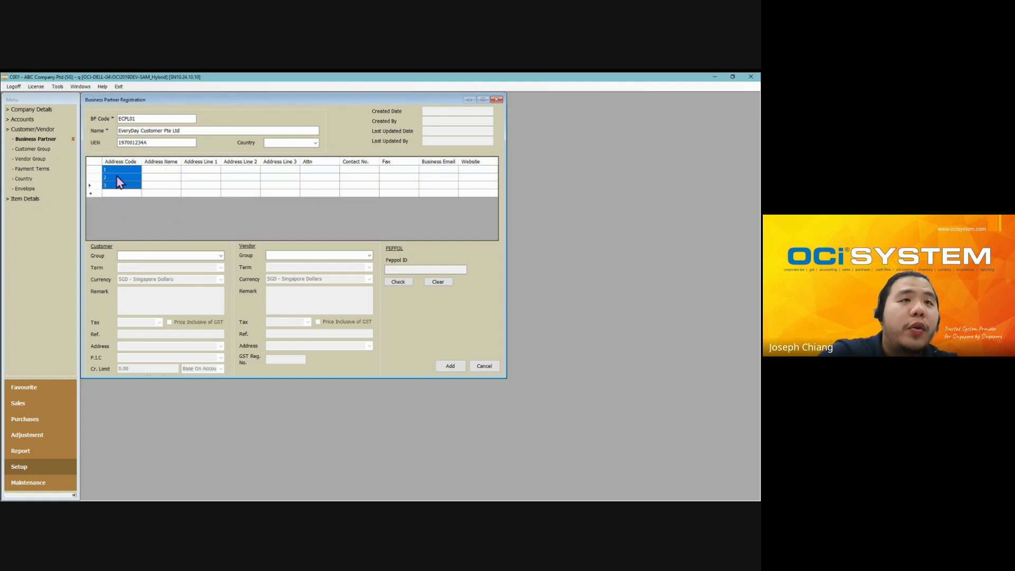
# - Name address 1 Office, address 2 Retail and address 3 Warehouse
pyautogui.click(163, 169)
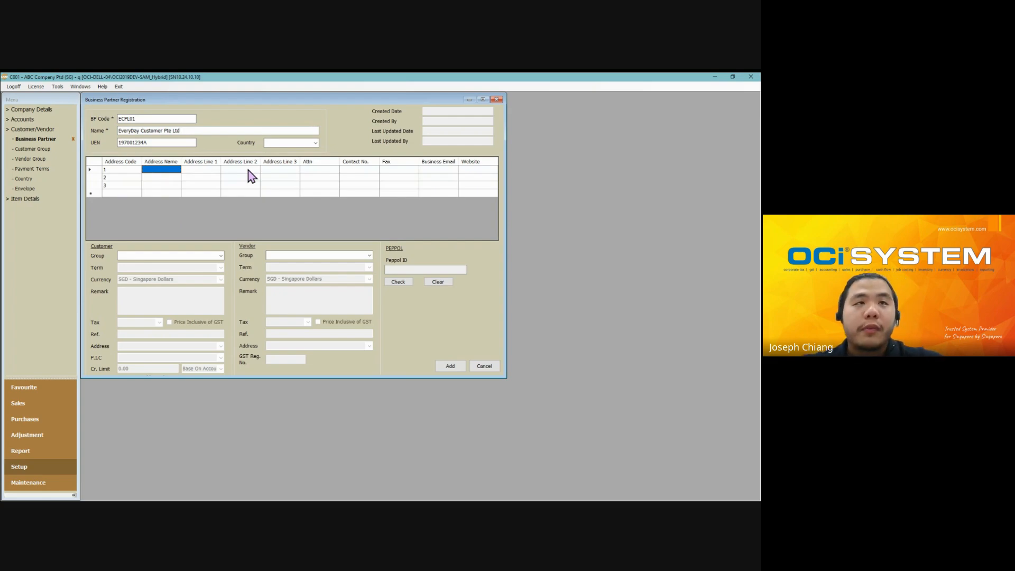
pyautogui.click(169, 170)
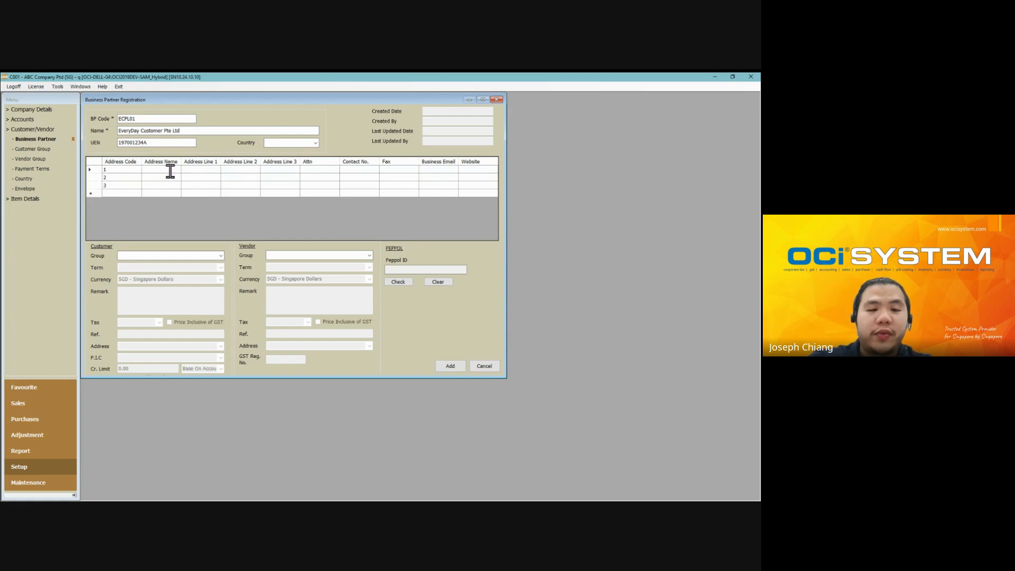
pyautogui.write('Office')
pyautogui.press('Return')
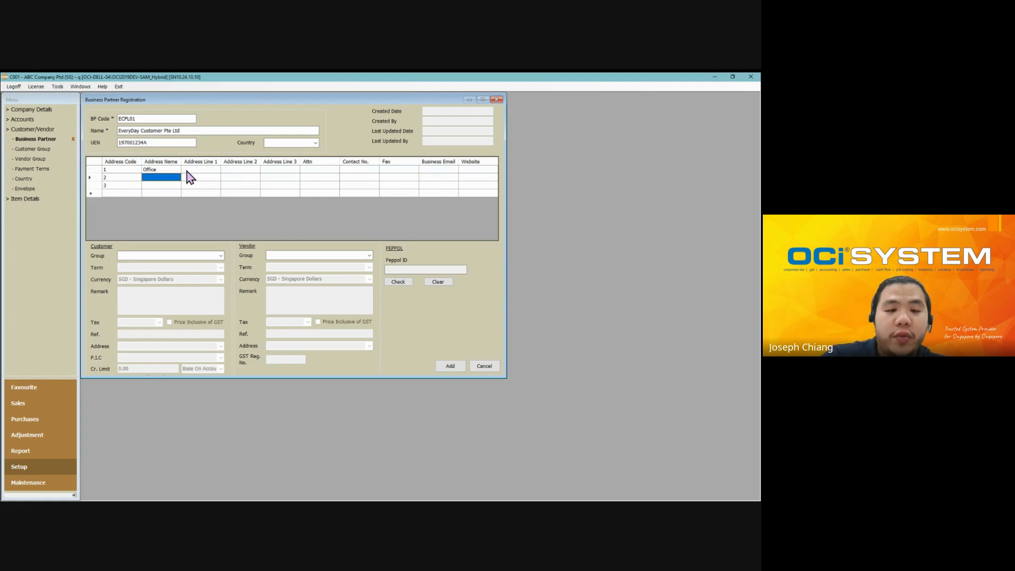
pyautogui.write('Retail')
pyautogui.press('Return')
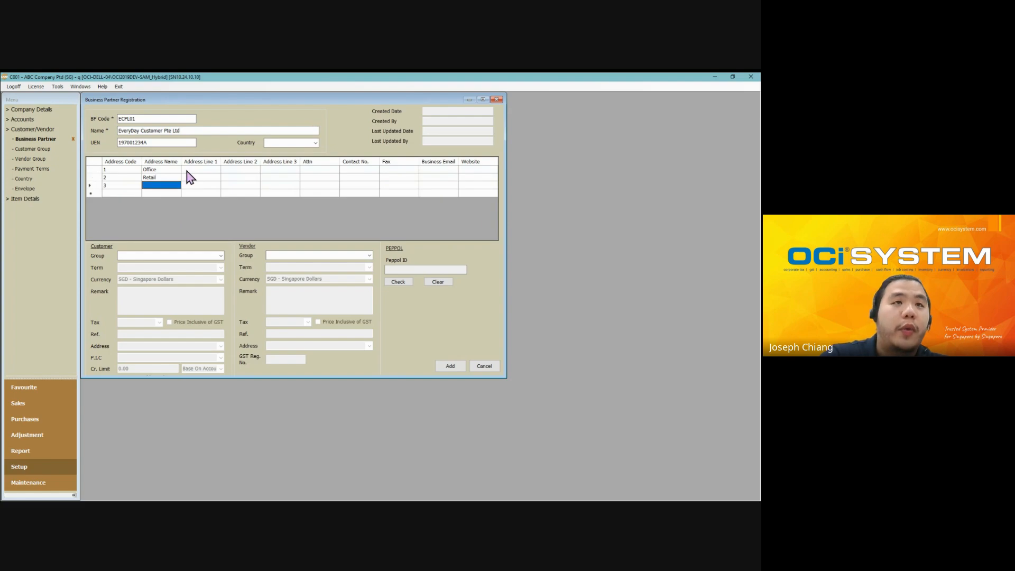
pyautogui.write('Warehouse')
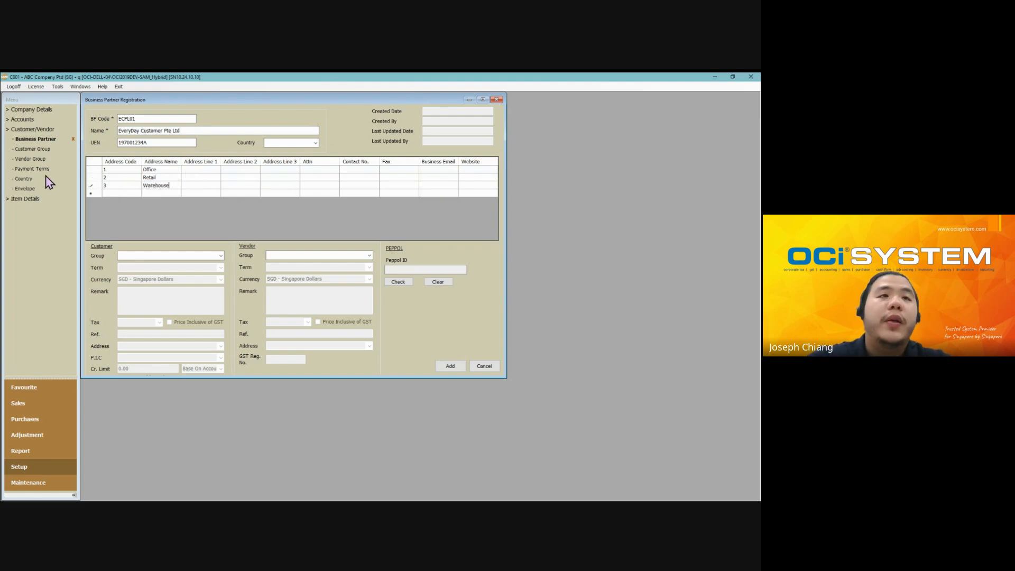
# - Fill in all three address lines of the Office address with its street, building, and country with postal code
pyautogui.moveTo(122, 176)
pyautogui.mouseDown()
pyautogui.moveTo(122, 187)
pyautogui.moveTo(125, 170)
pyautogui.mouseUp()
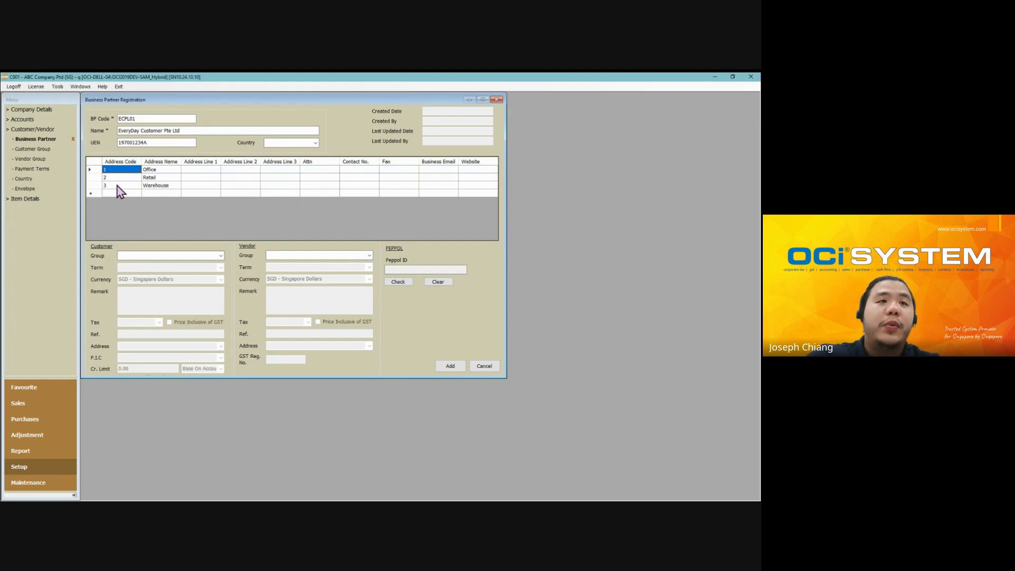
pyautogui.click(152, 178)
pyautogui.click(172, 170)
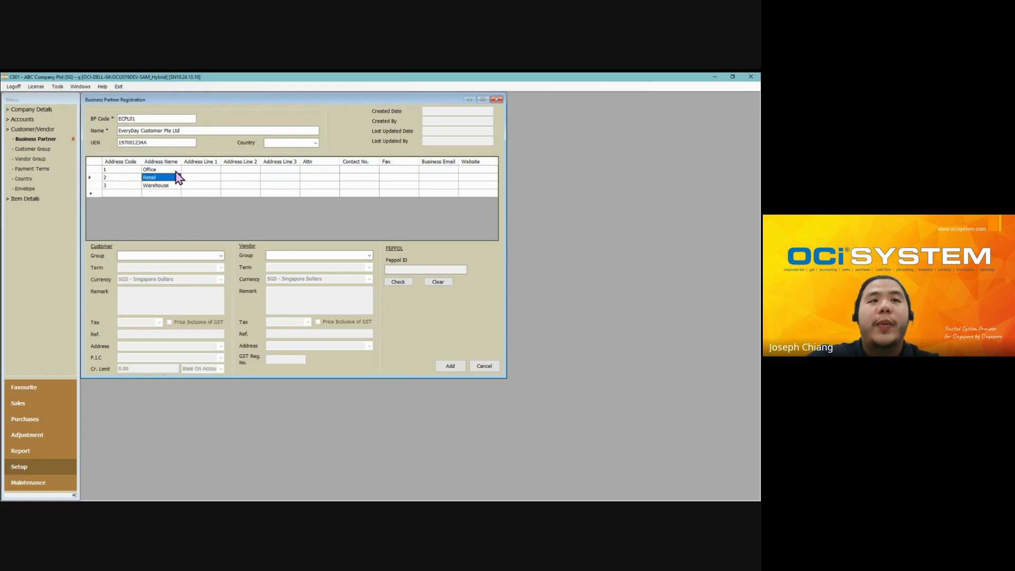
pyautogui.click(214, 171)
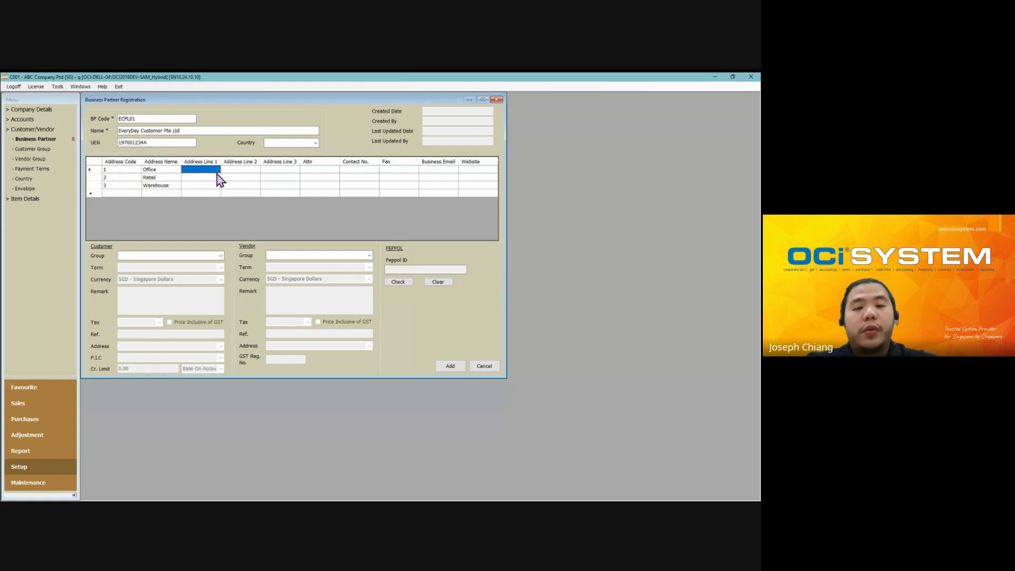
pyautogui.write('1')
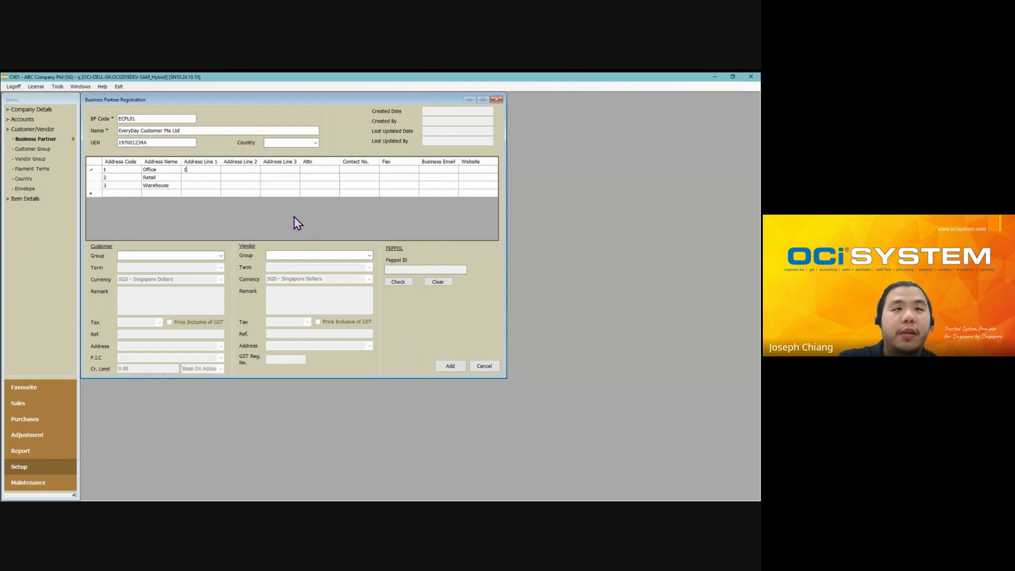
pyautogui.write('Every')
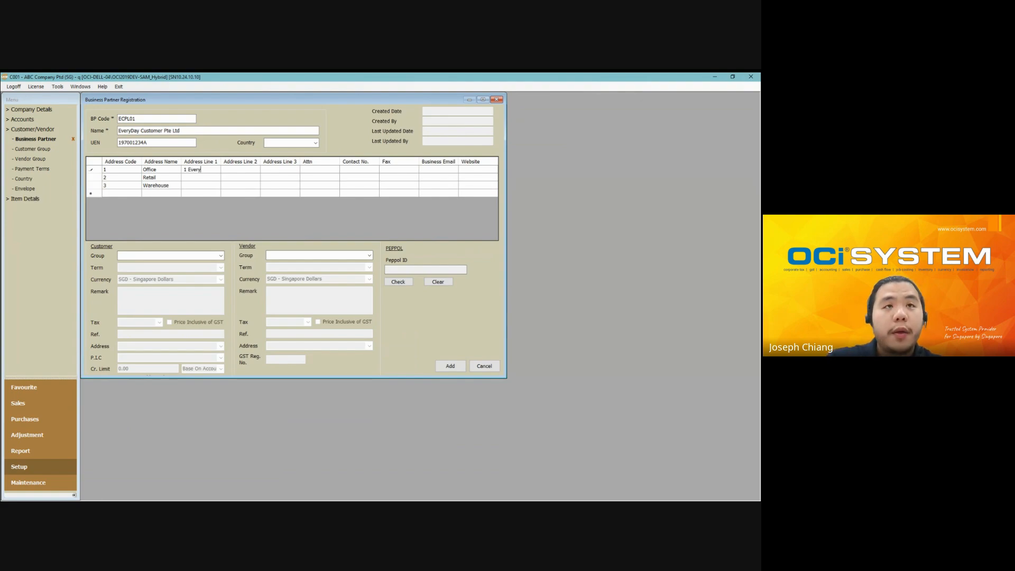
pyautogui.write('day Road')
pyautogui.press('Tab')
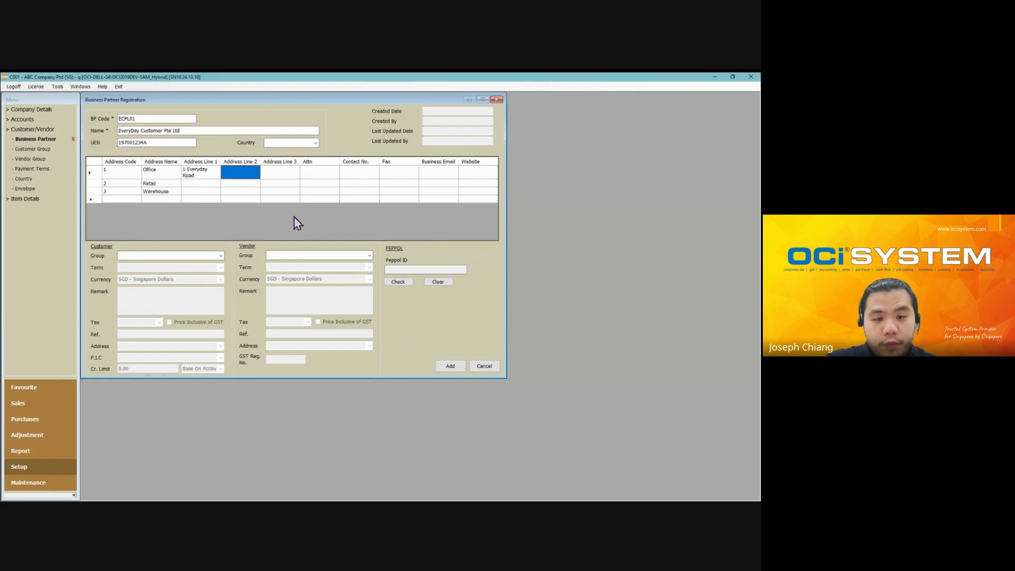
pyautogui.write('Everyday Building')
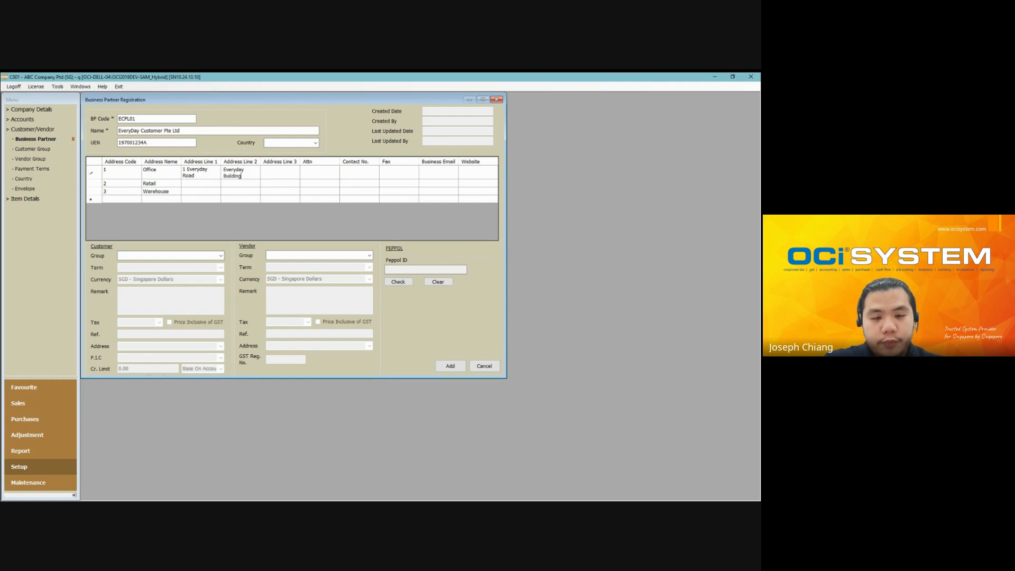
pyautogui.press('Tab')
pyautogui.write('Singapore')
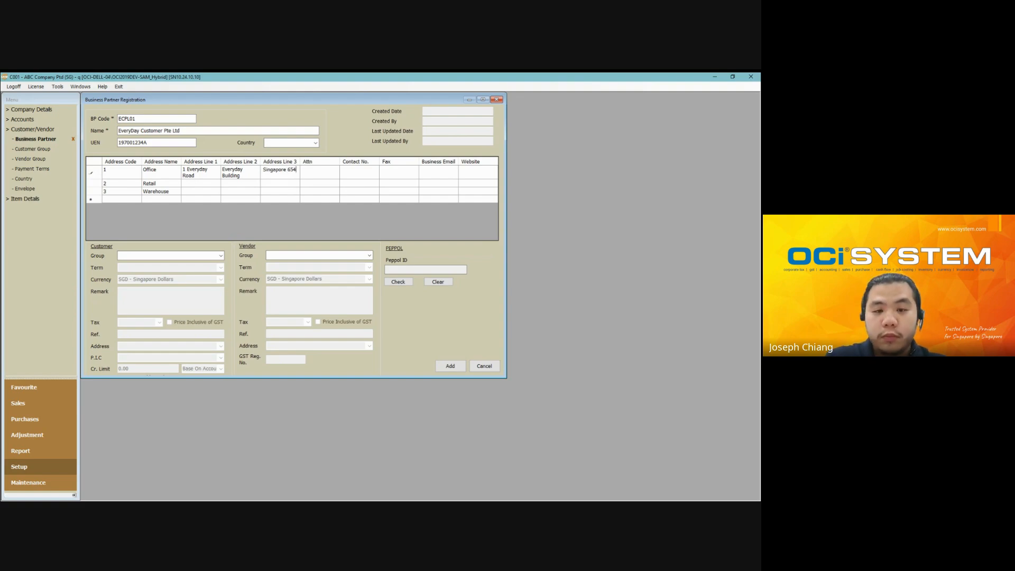
pyautogui.write('654')
# - Enter the contact person's name, contact number and fax number for the Office address
pyautogui.press('Tab')
pyautogui.write('Mr H')
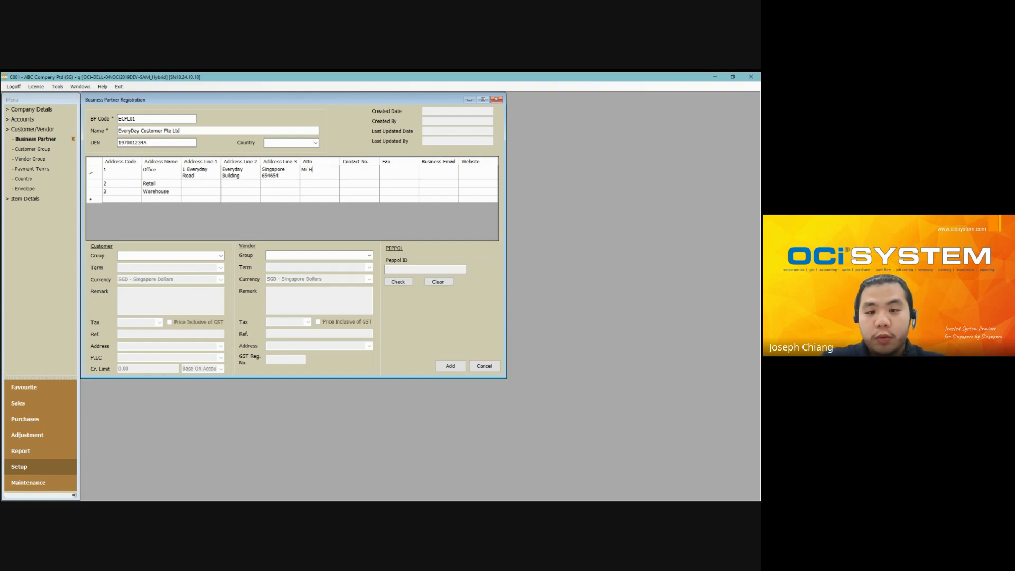
pyautogui.write(' K Lee')
pyautogui.press('Tab')
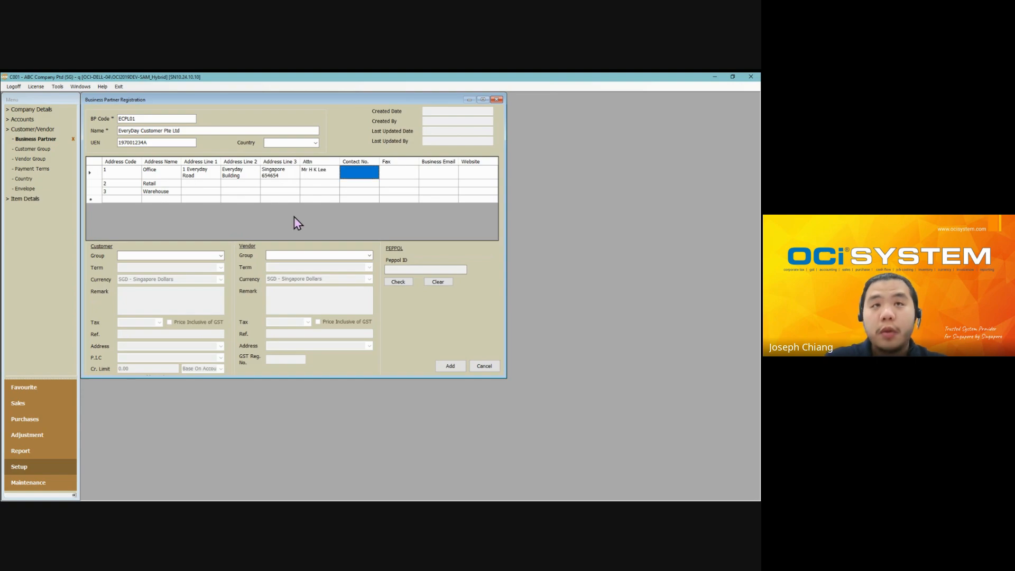
pyautogui.write('6546-5465')
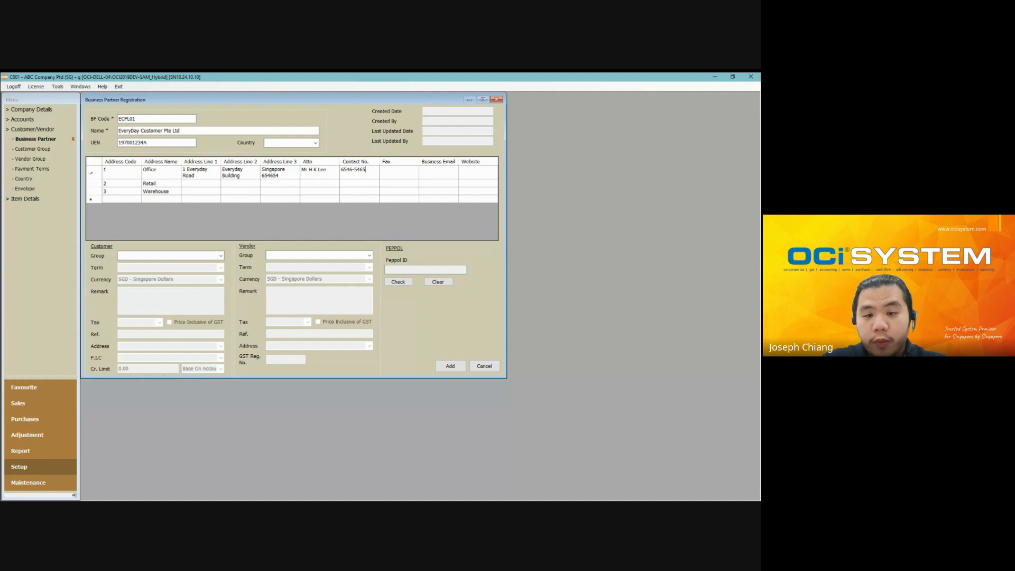
pyautogui.press('Tab')
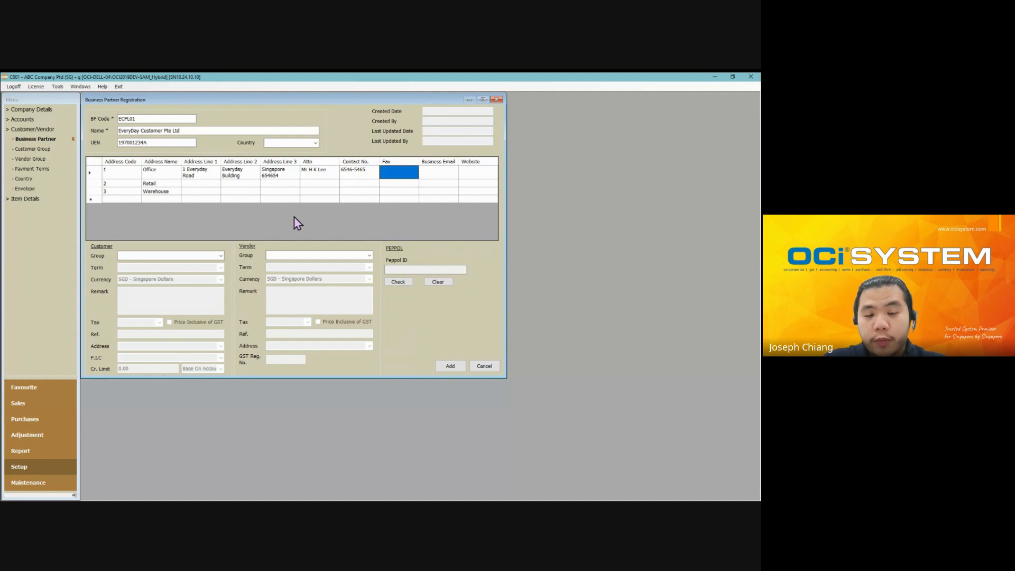
pyautogui.write('6546-4654')
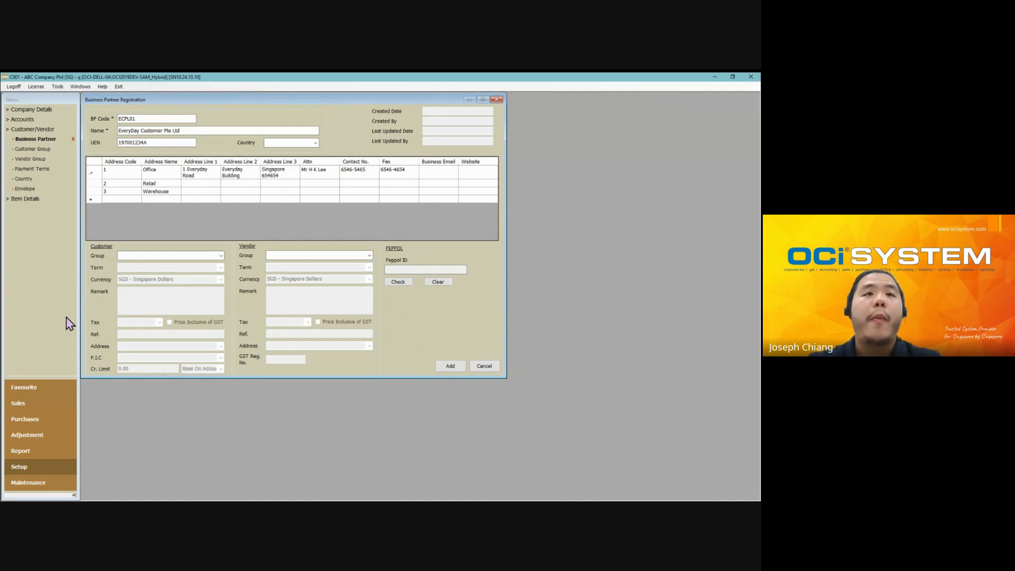
# - Fill in all three address lines of the Retail address with its street, building, and country with postal code
pyautogui.click(196, 183)
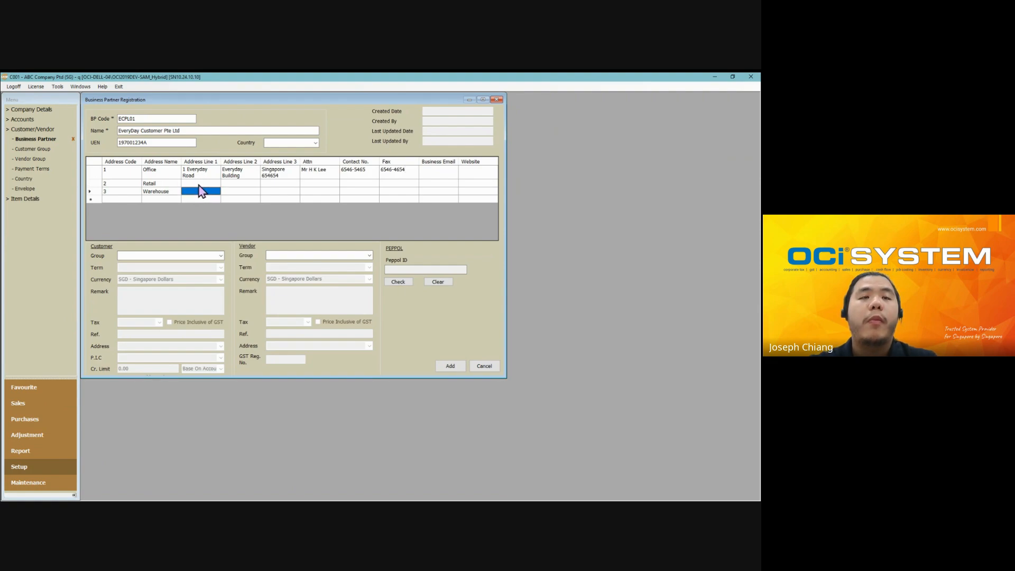
pyautogui.click(200, 184)
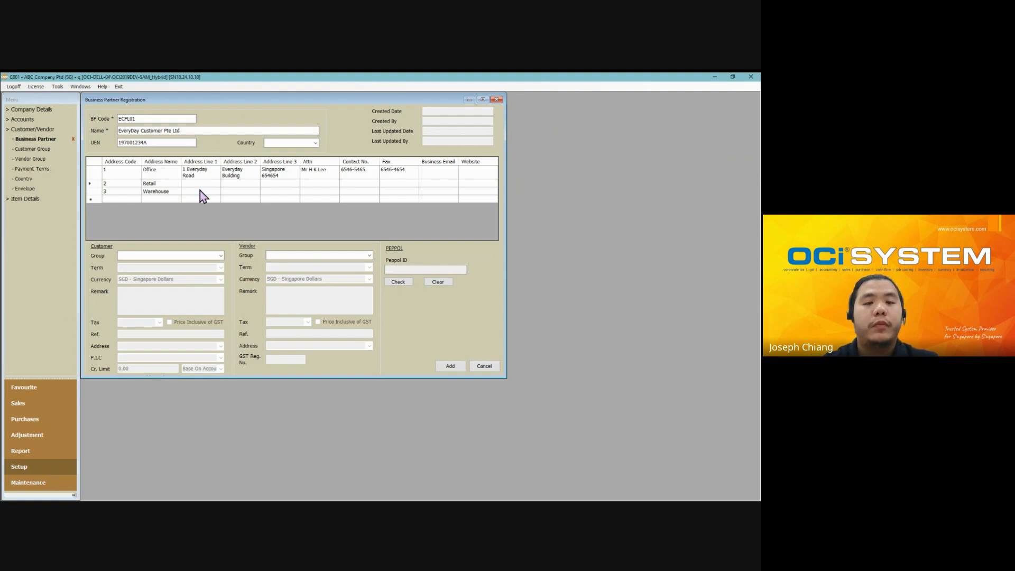
pyautogui.write('Re')
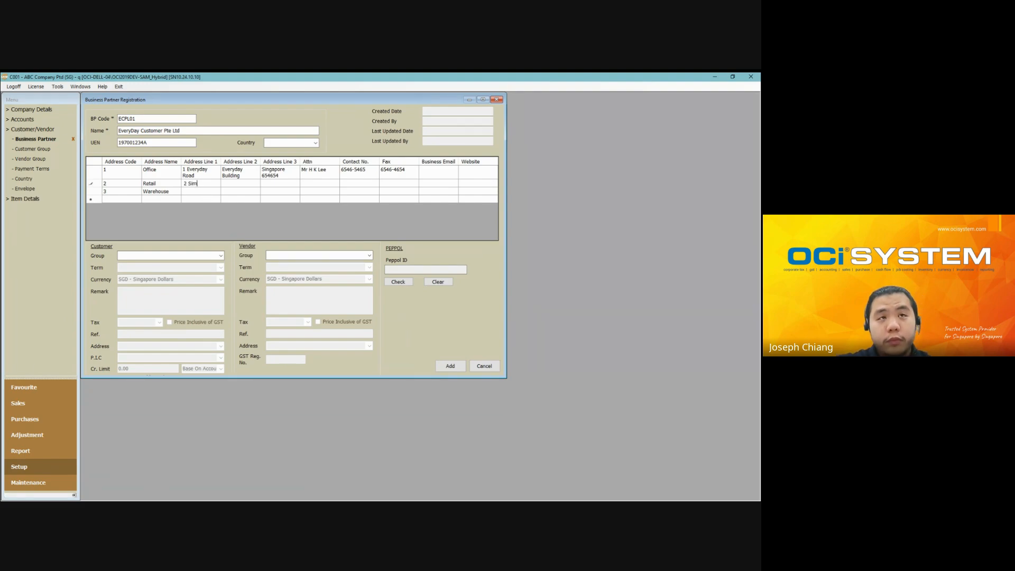
pyautogui.write('d')
pyautogui.press('Tab')
pyautogui.write('Si')
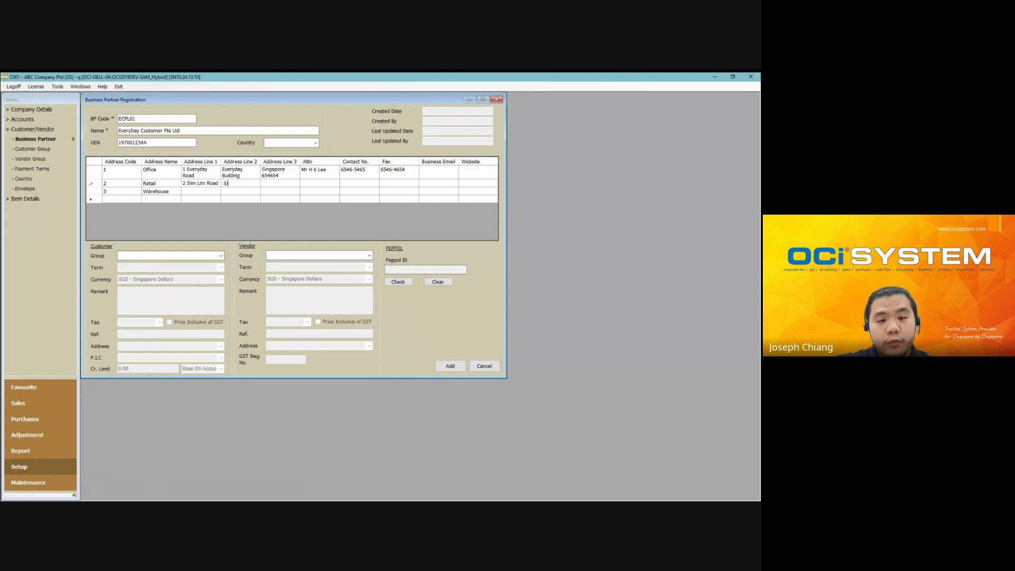
pyautogui.write('m Lim Building')
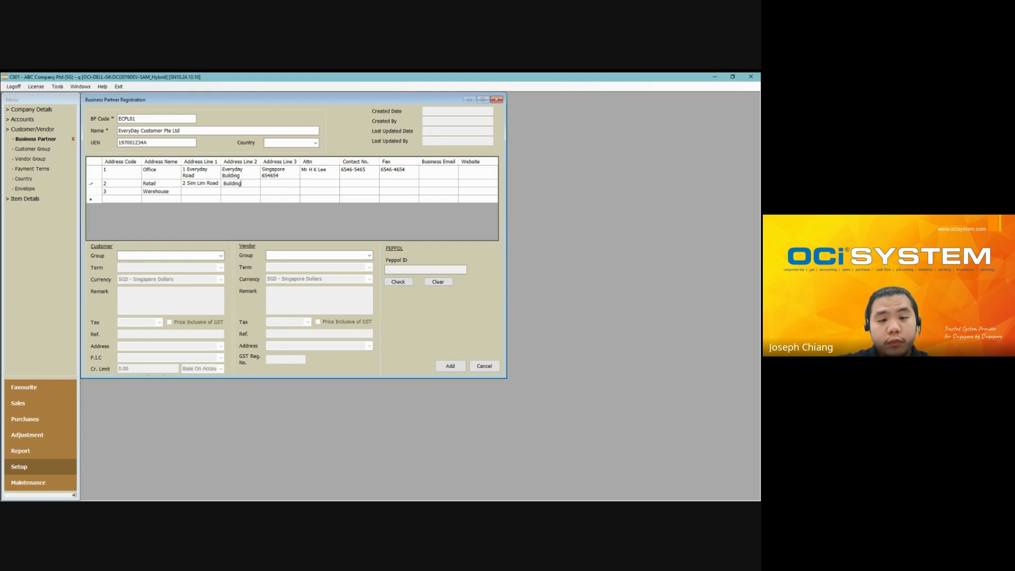
pyautogui.press('Tab')
pyautogui.write('Sing')
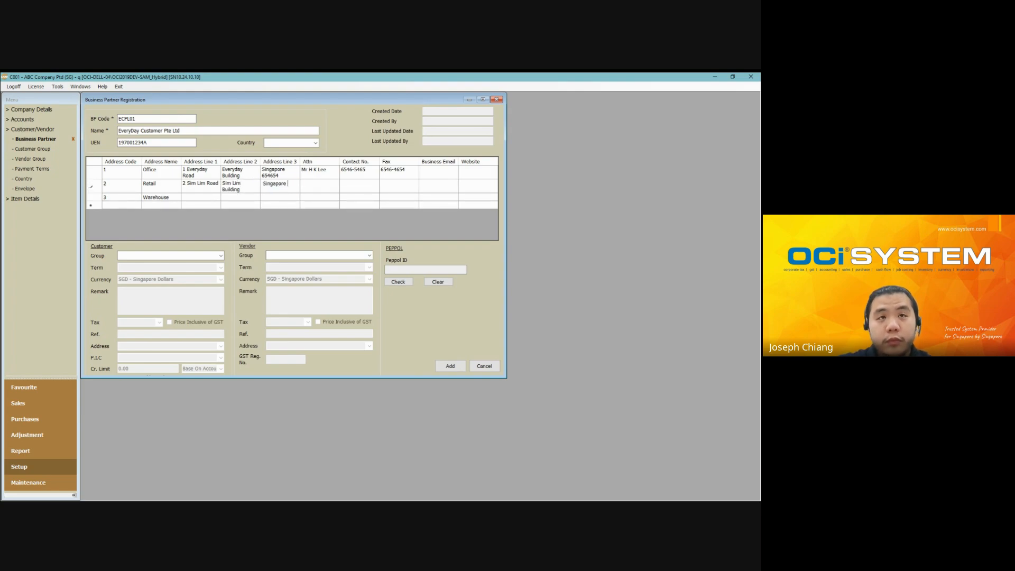
pyautogui.write('apore 987987')
# - Enter the contact person's name, contact number and fax number for the Retail address
pyautogui.press('Tab')
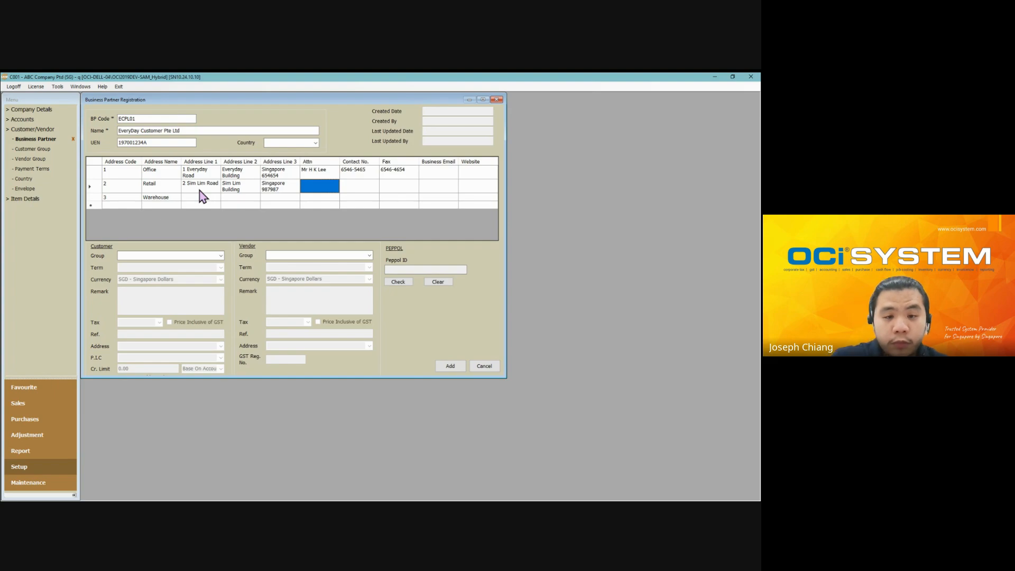
pyautogui.write('Mr A L')
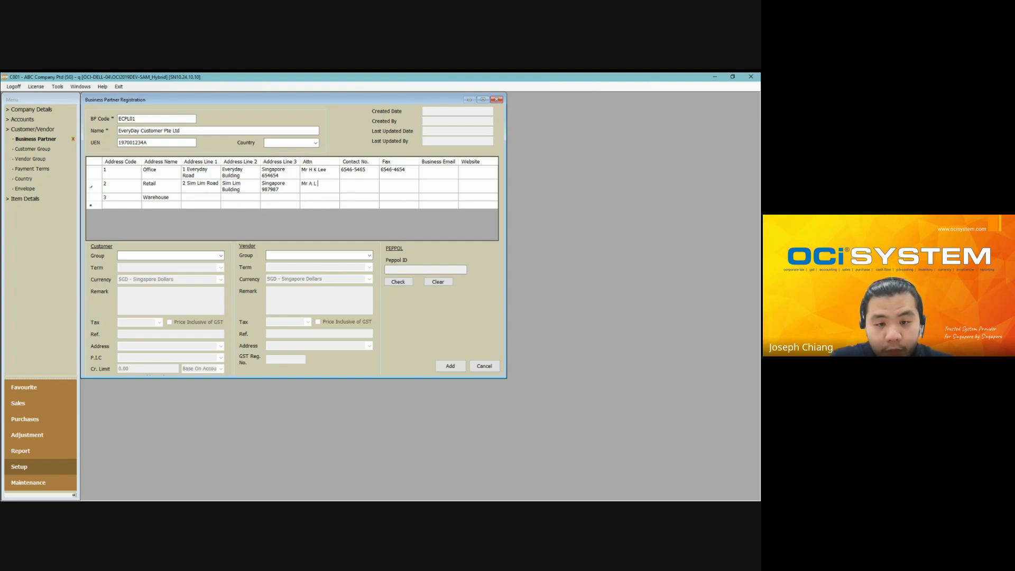
pyautogui.write(' Hong')
pyautogui.press('Tab')
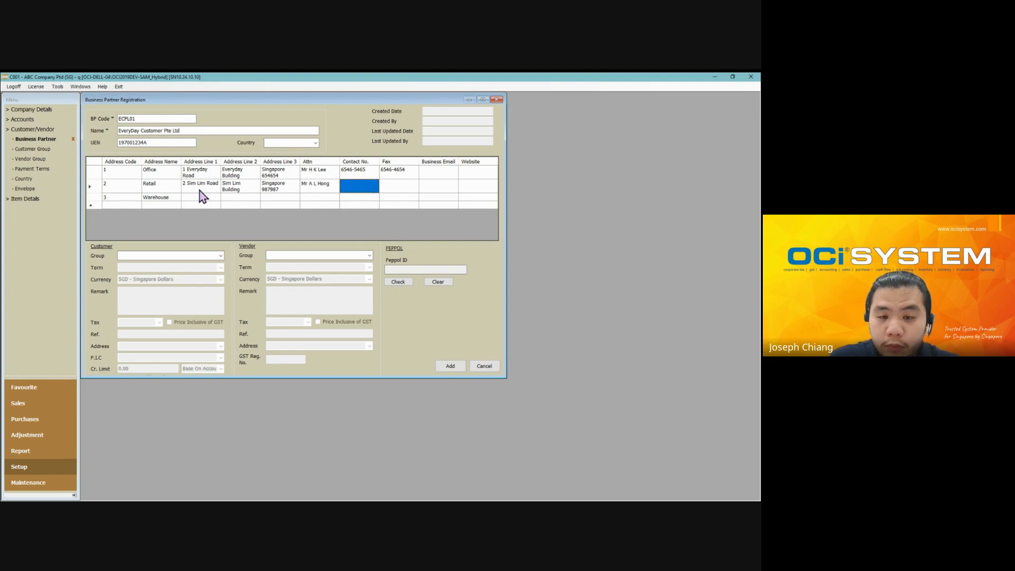
pyautogui.write('9878-')
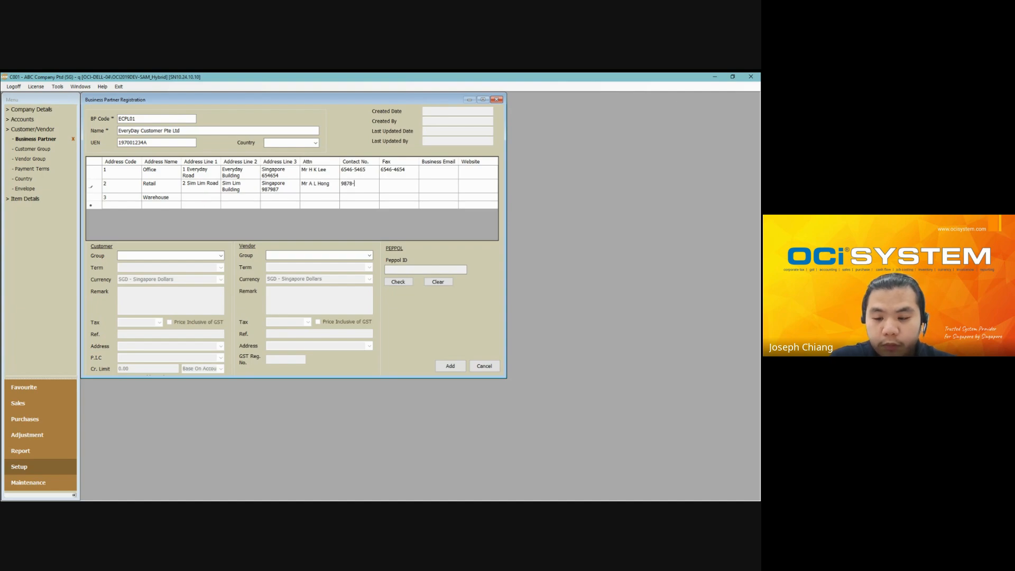
pyautogui.write('6545')
pyautogui.press('Tab')
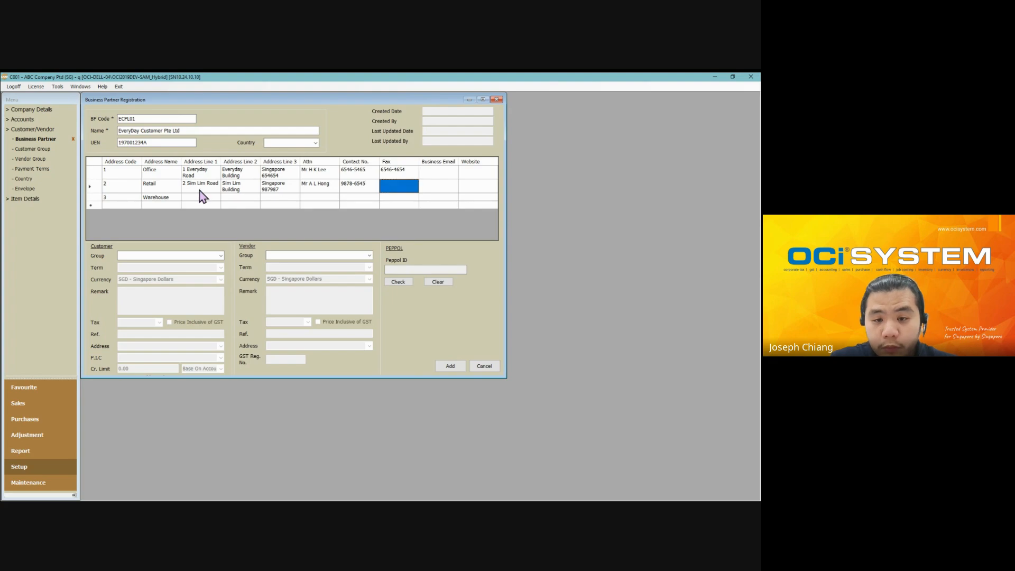
pyautogui.write('6545-8798')
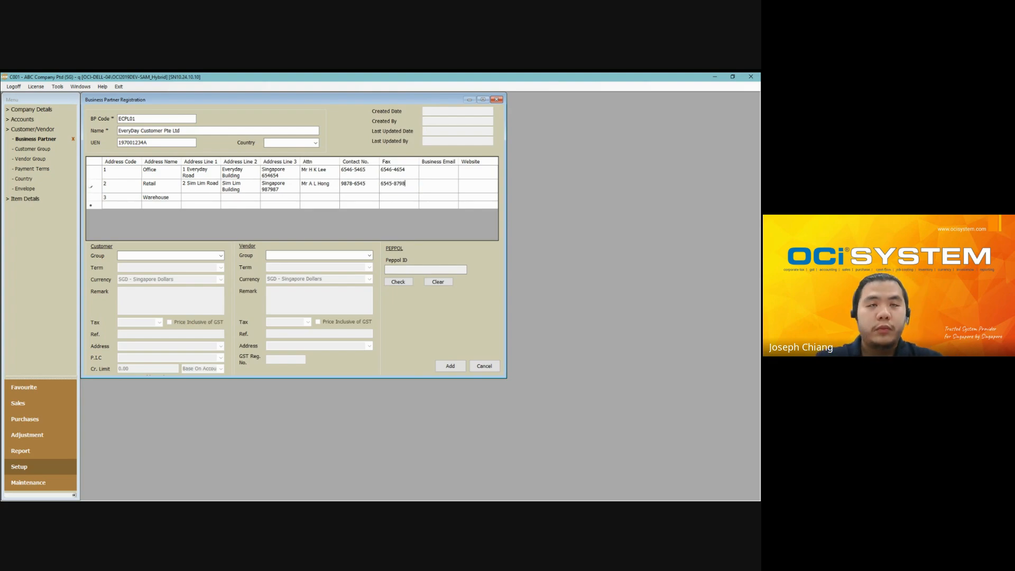
# - Fill in all three address lines of the Warehouse address with its street, building, and country with postal code
pyautogui.click(203, 198)
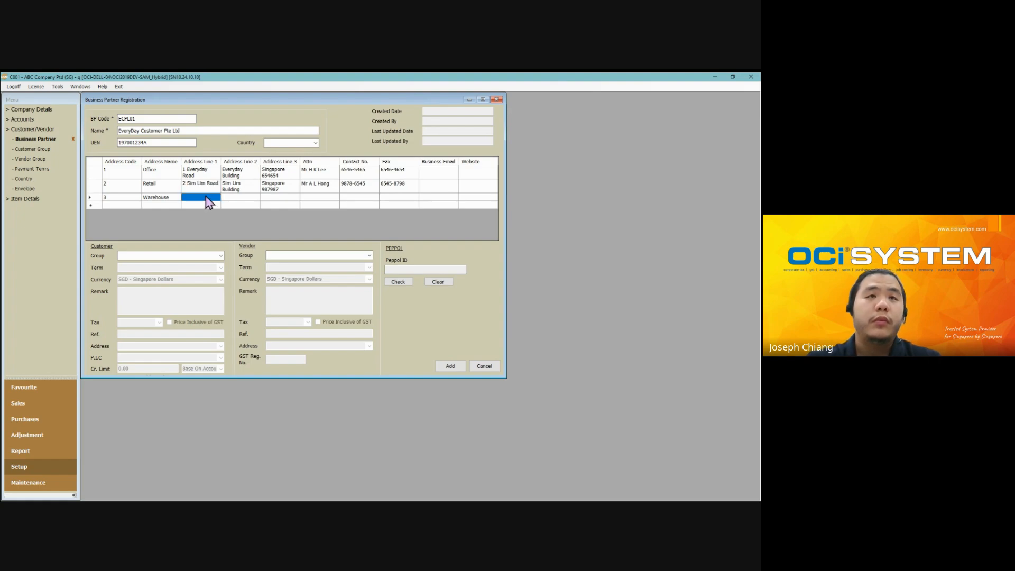
pyautogui.write('s')
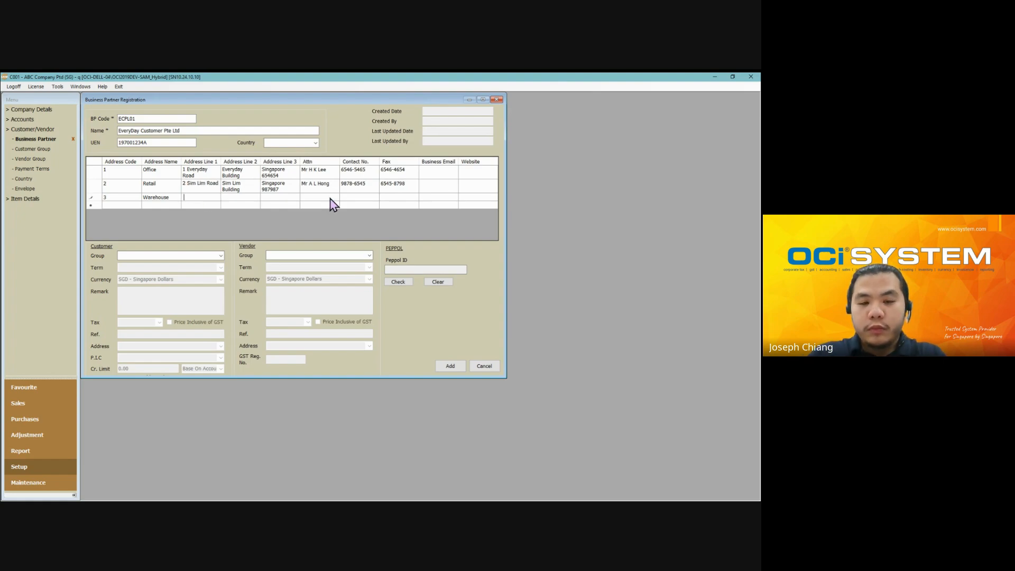
pyautogui.write('3 Wa')
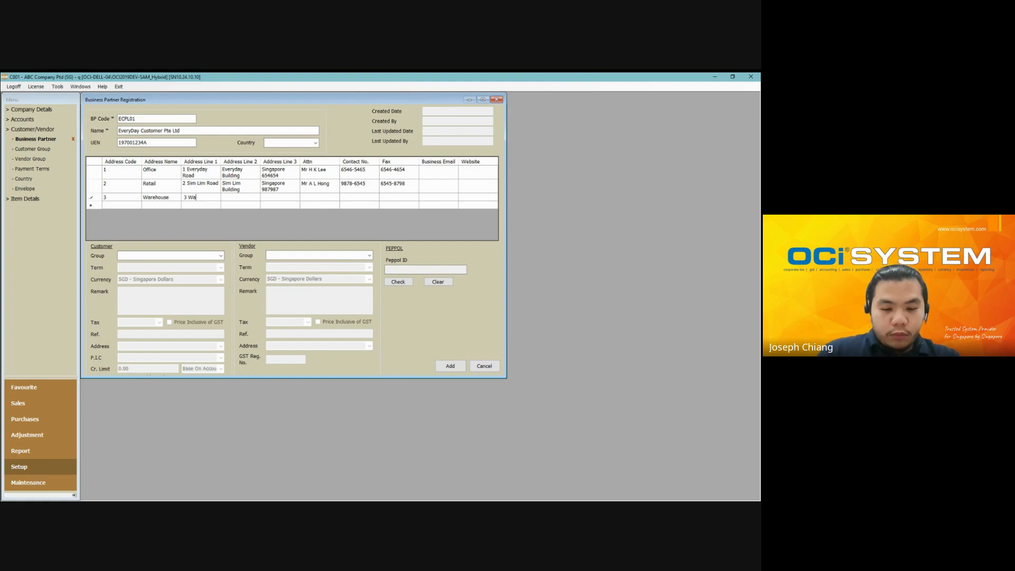
pyautogui.write('rehouse Road')
pyautogui.press('Tab')
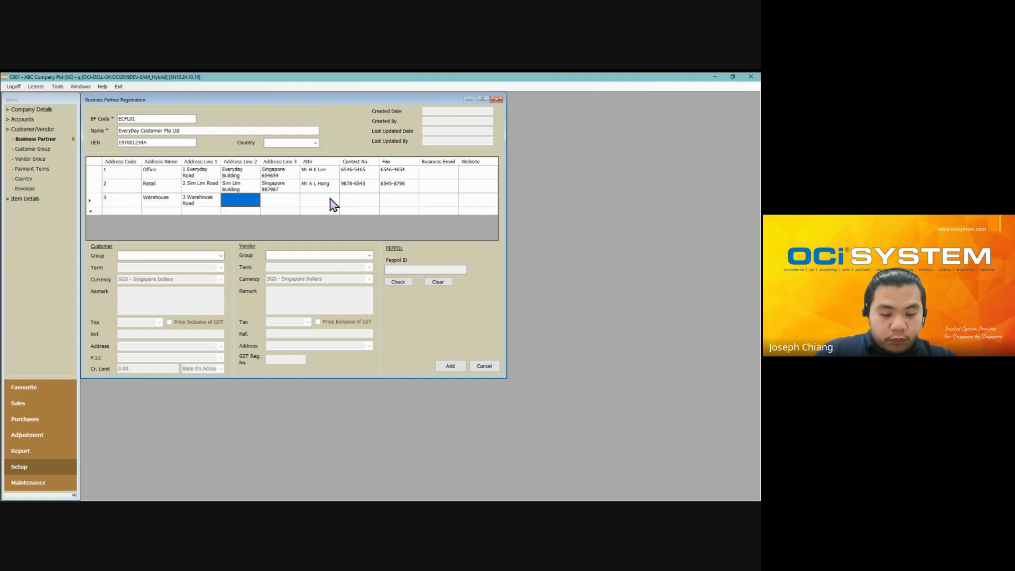
pyautogui.write('WSarehouse L')
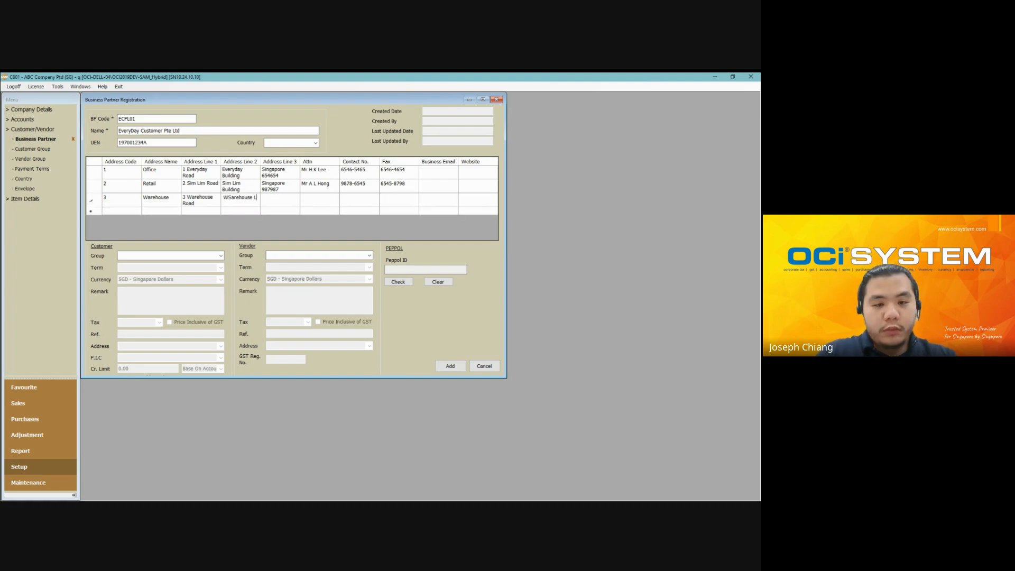
pyautogui.write('ogistic')
pyautogui.press('Tab')
pyautogui.write('Sin')
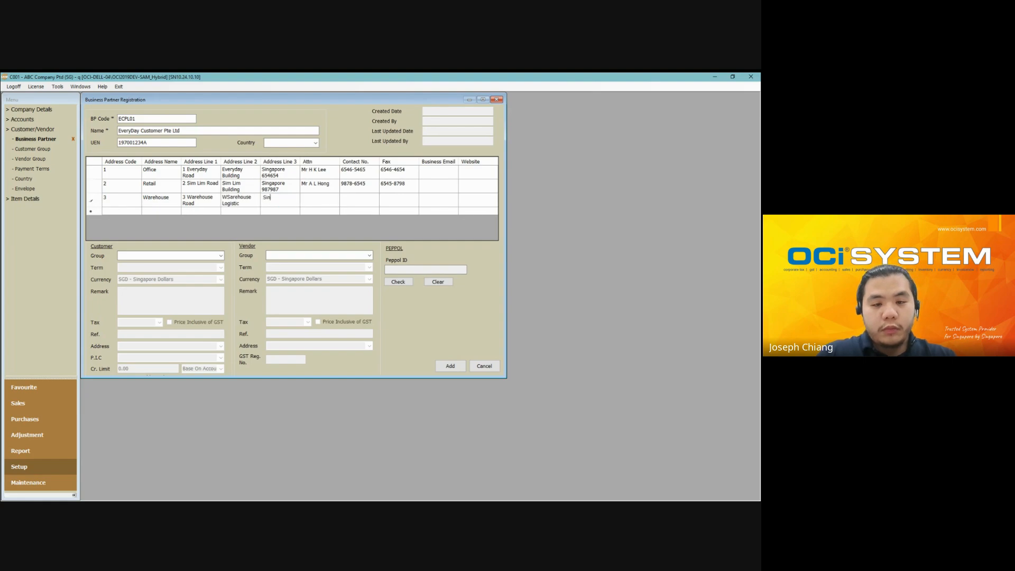
pyautogui.write('gapore 321321')
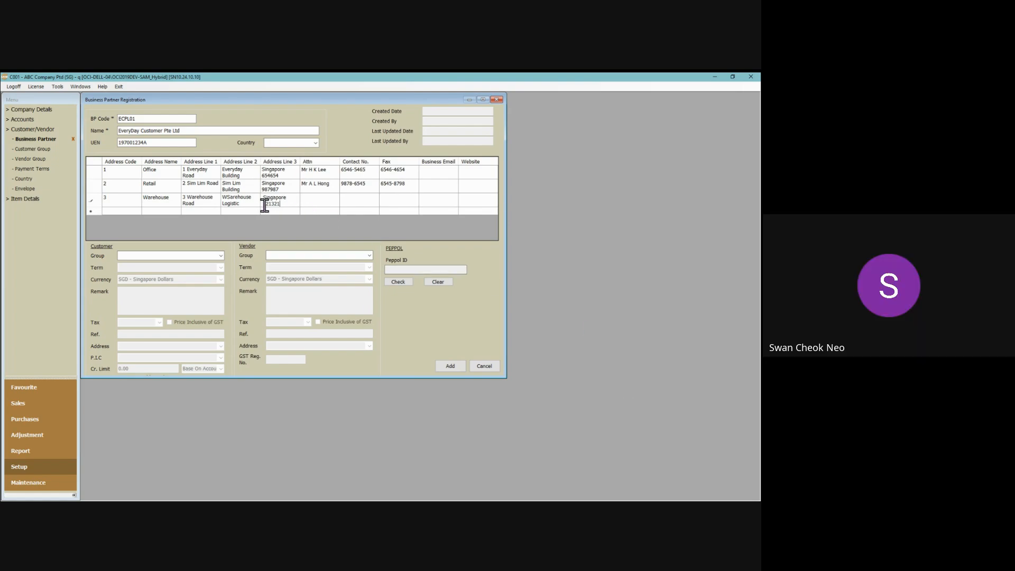
# - Correct the misspelled first word in Address Line 2 of the Warehouse address to "Warehouse"
pyautogui.click(234, 200)
pyautogui.click(227, 199)
pyautogui.press('BackSpace')
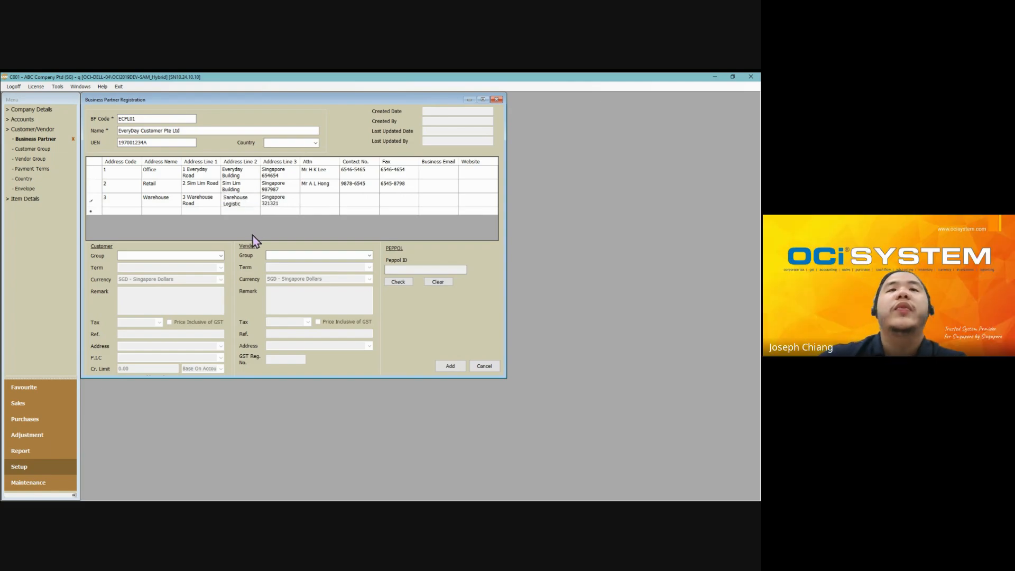
pyautogui.press('Delete')
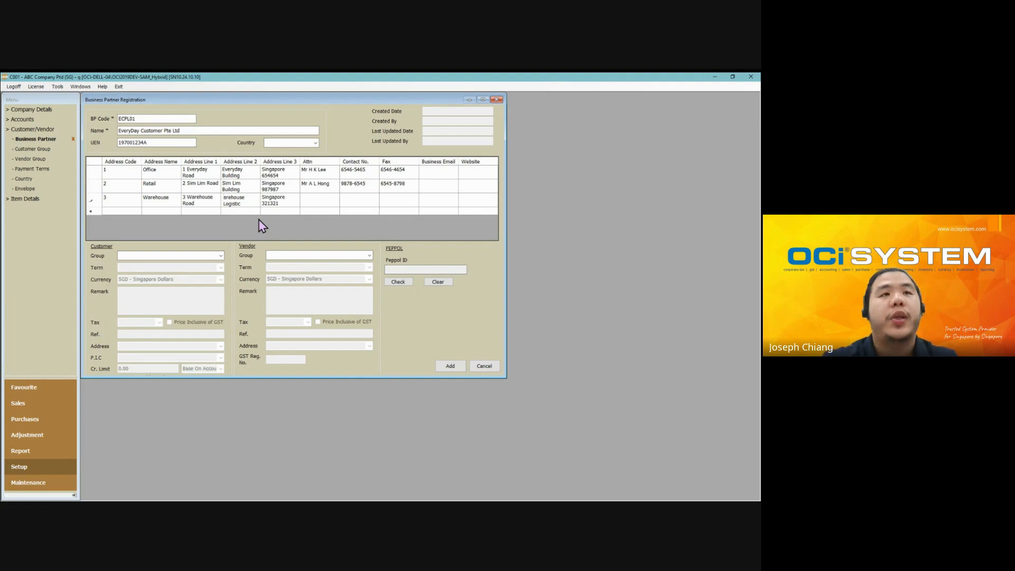
pyautogui.write('W')
pyautogui.click(124, 206)
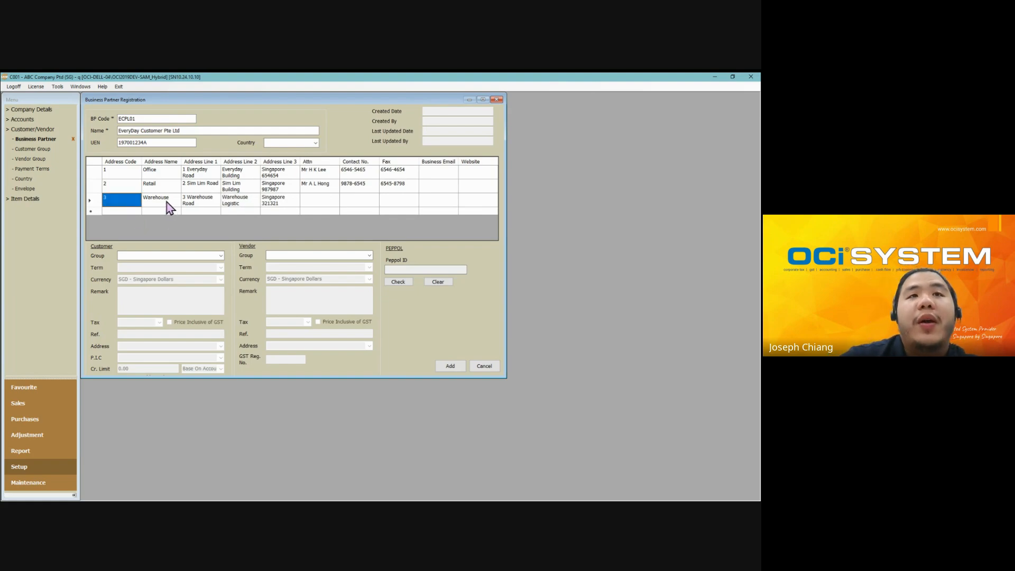
pyautogui.moveTo(169, 207); pyautogui.dragTo(408, 204)
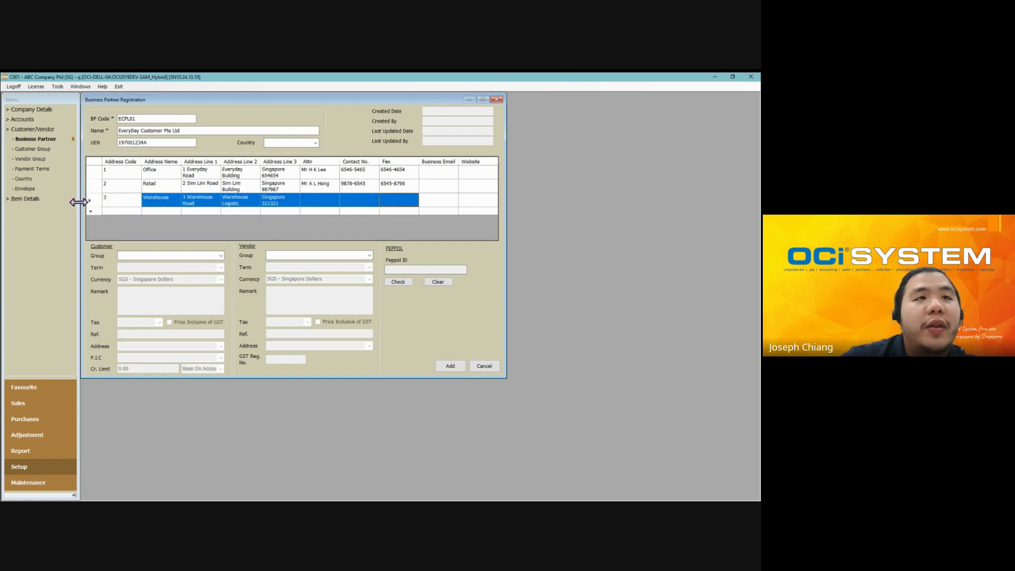
pyautogui.moveTo(158, 205); pyautogui.dragTo(464, 209)
pyautogui.click(121, 203)
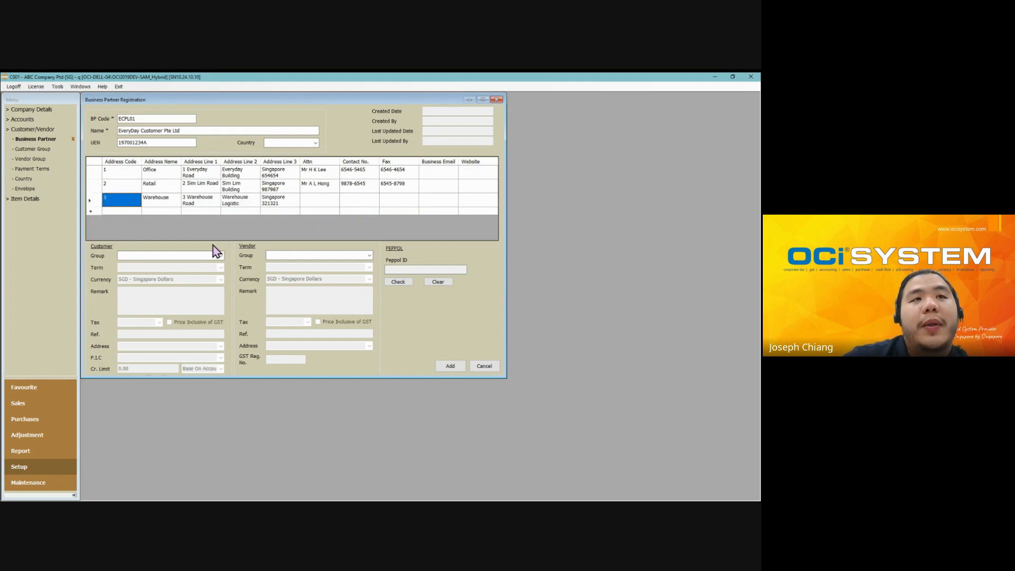
pyautogui.moveTo(170, 204); pyautogui.dragTo(478, 213)
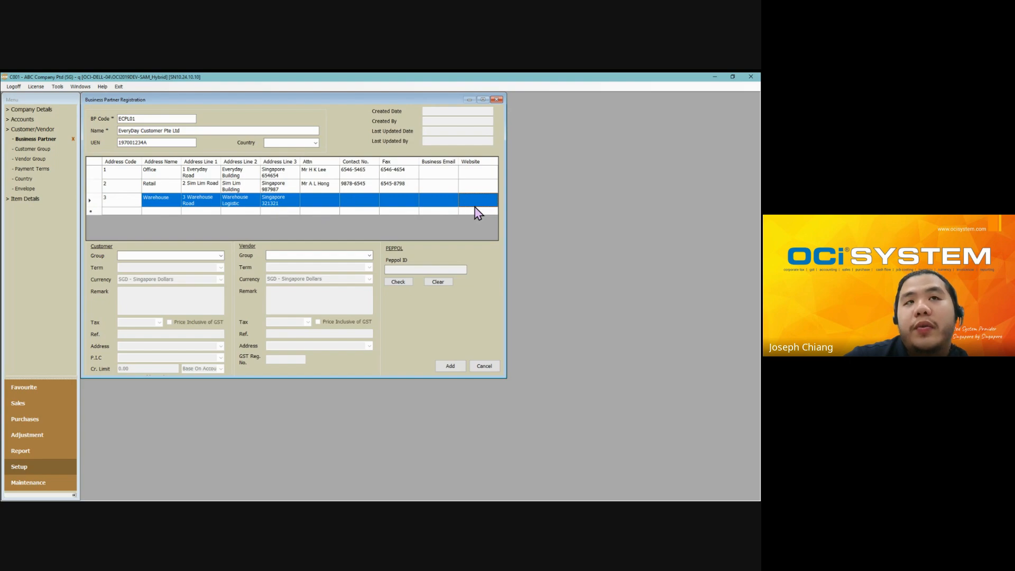
pyautogui.click(163, 205)
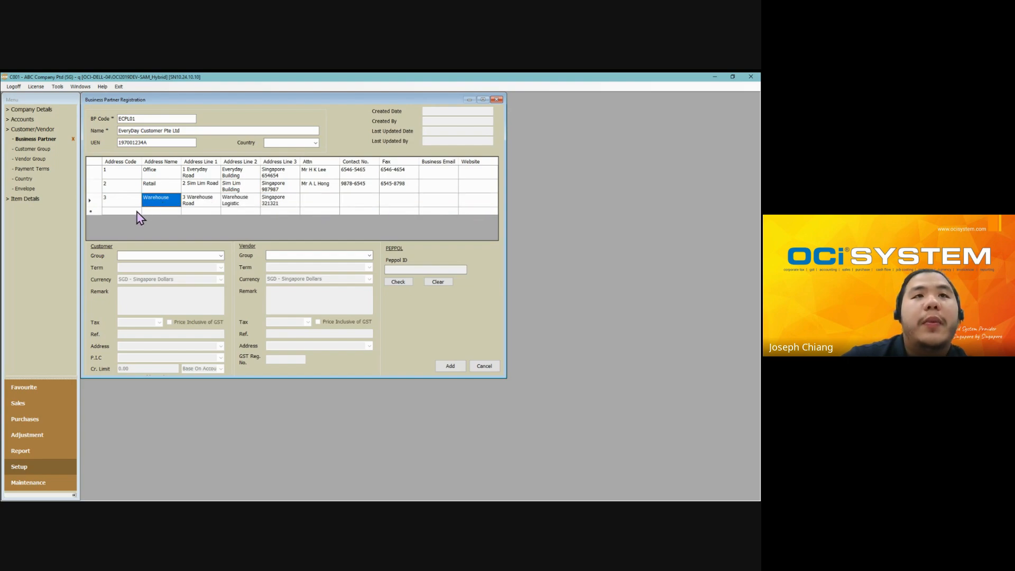
pyautogui.moveTo(206, 205); pyautogui.dragTo(465, 208)
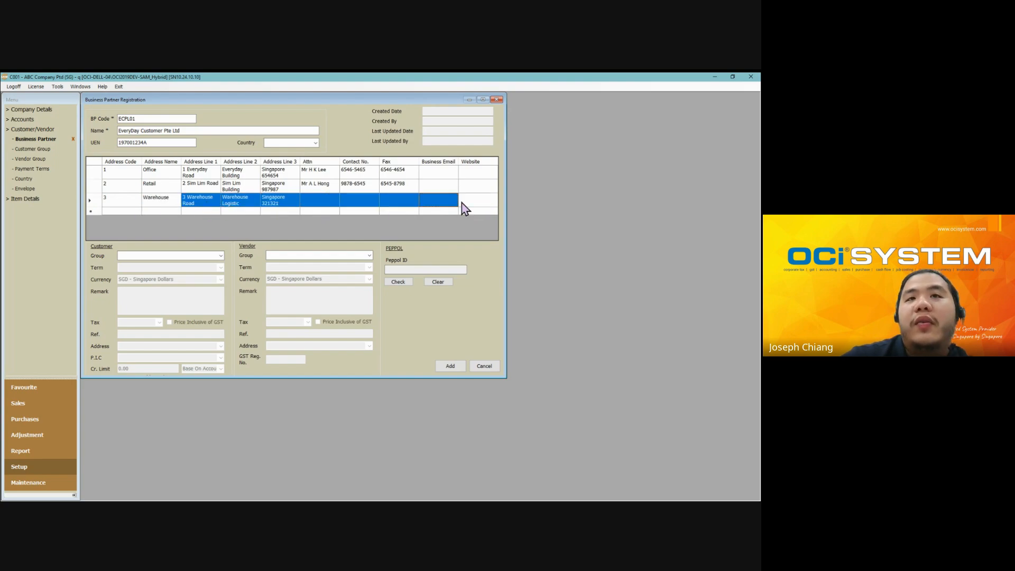
pyautogui.click(322, 201)
pyautogui.moveTo(280, 204); pyautogui.dragTo(205, 203)
pyautogui.moveTo(365, 204); pyautogui.dragTo(479, 204)
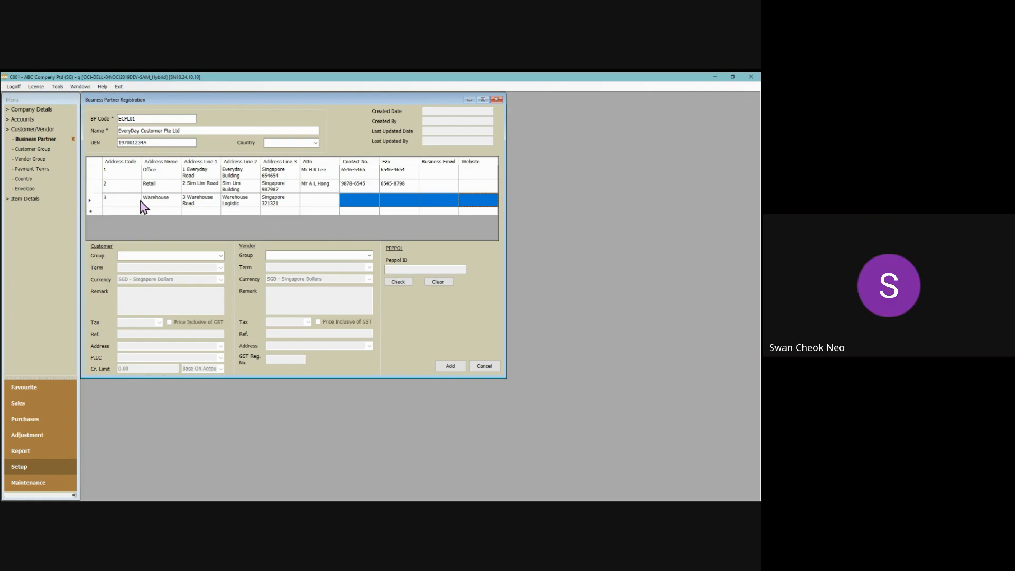
pyautogui.moveTo(140, 204); pyautogui.dragTo(537, 204)
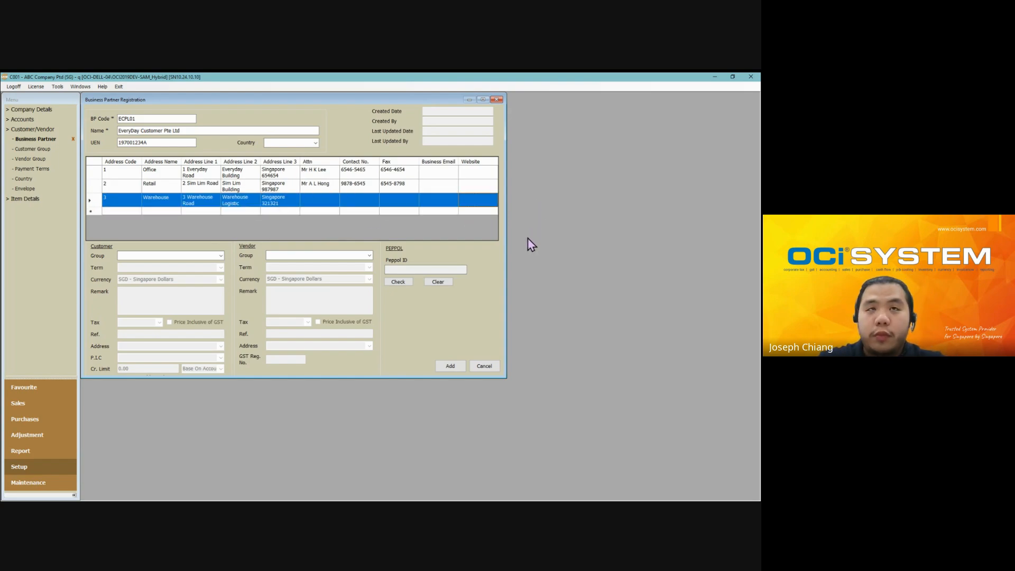
# - Enter the contact person's name, contact number and fax number for the Warehouse address, and add the business partner
pyautogui.click(331, 202)
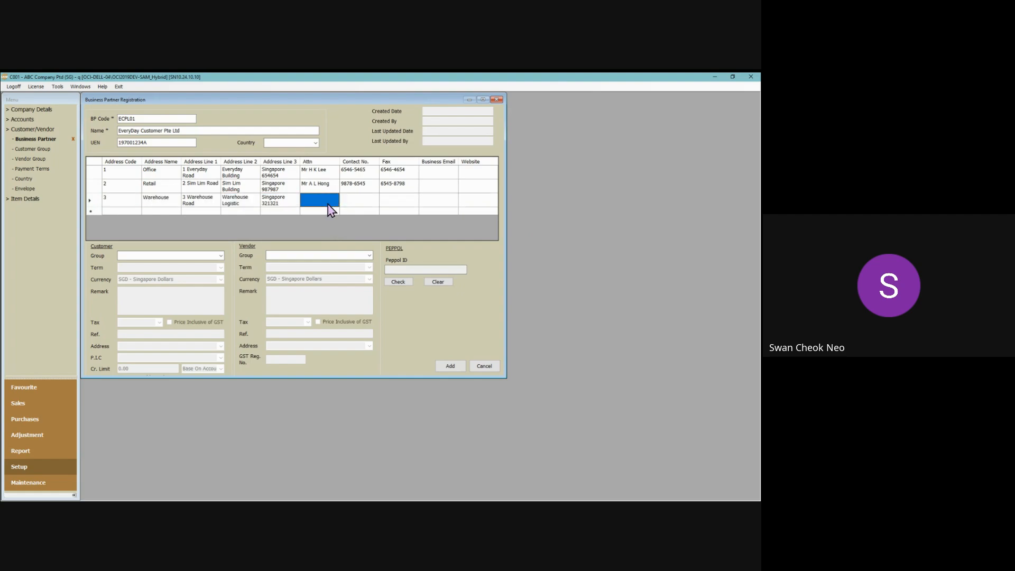
pyautogui.write('Mr K L Tan')
pyautogui.press('Tab')
pyautogui.write('6546-5456')
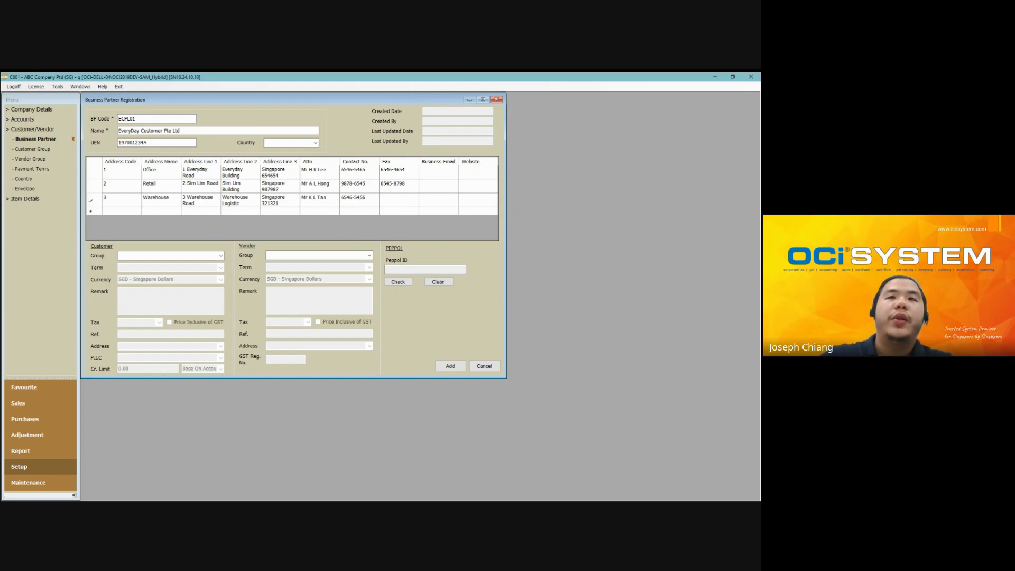
pyautogui.click(412, 204)
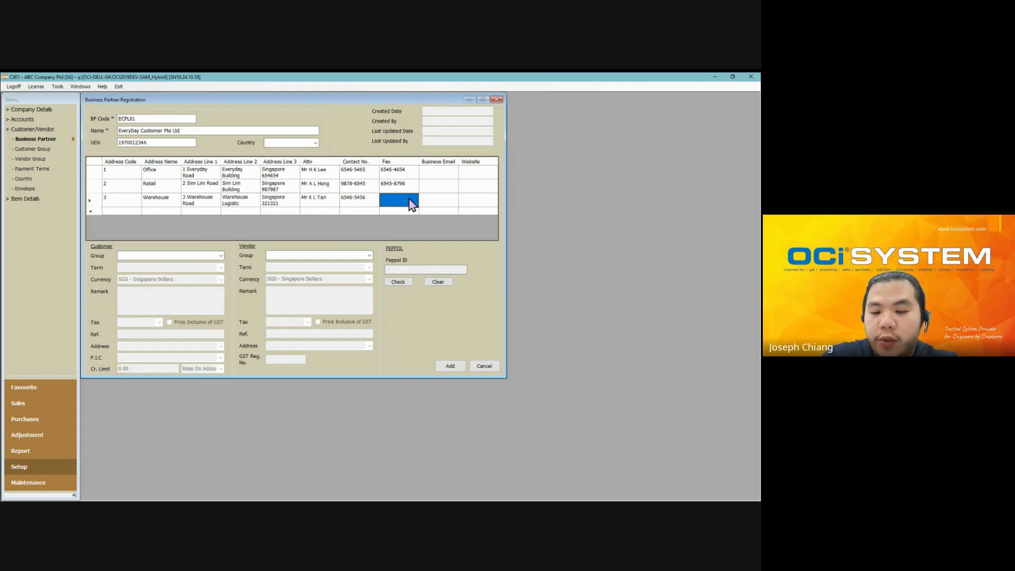
pyautogui.write('6545')
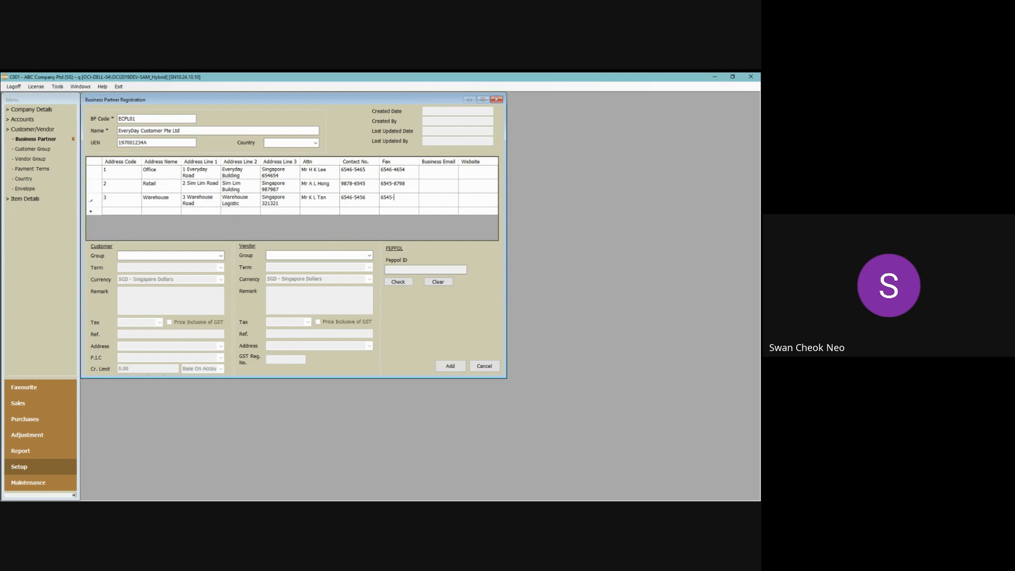
pyautogui.write('-9')
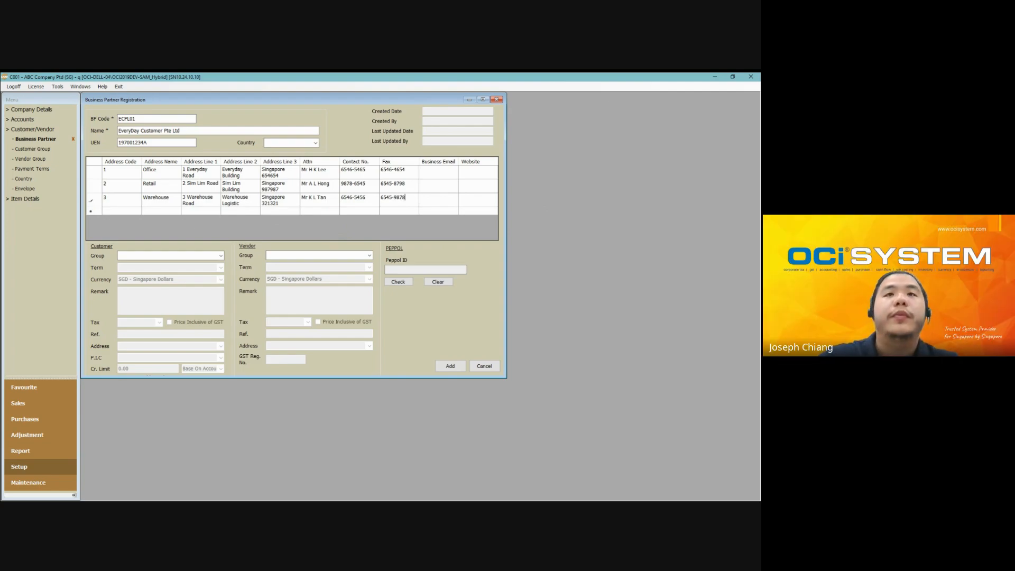
pyautogui.write('878')
pyautogui.click(452, 367)
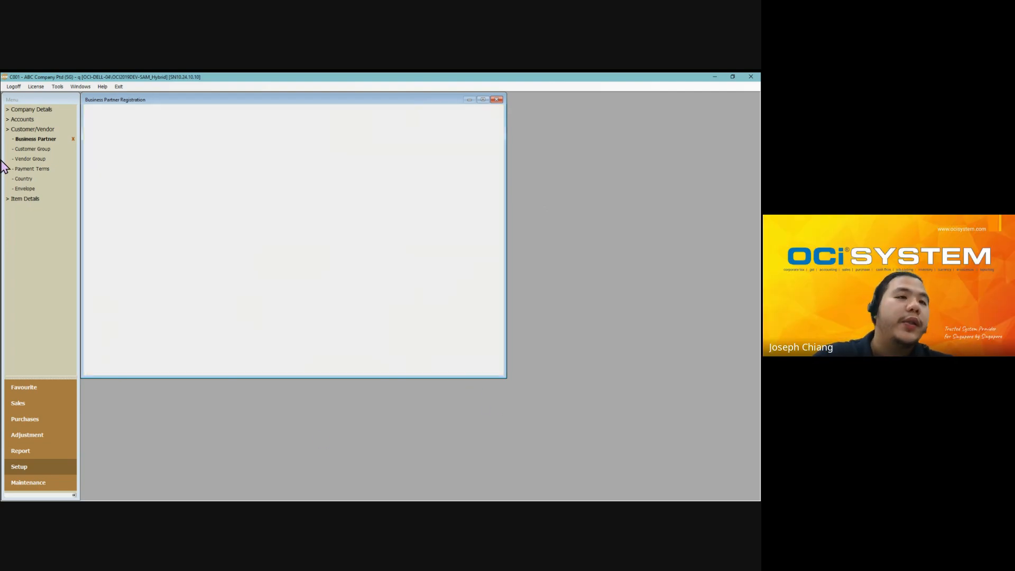
# - Start a new delivery order in the Sales module
pyautogui.click(50, 403)
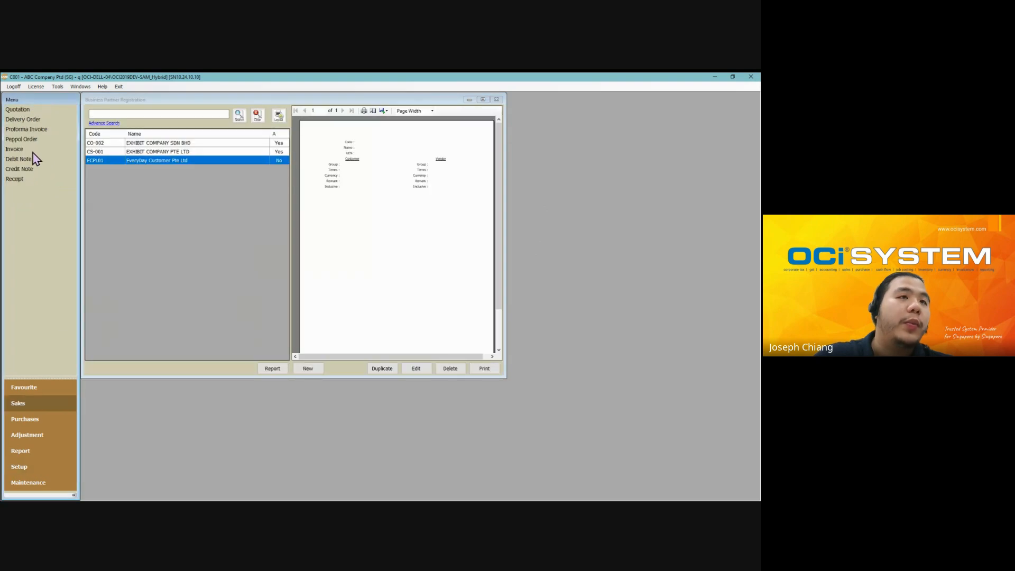
pyautogui.click(22, 119)
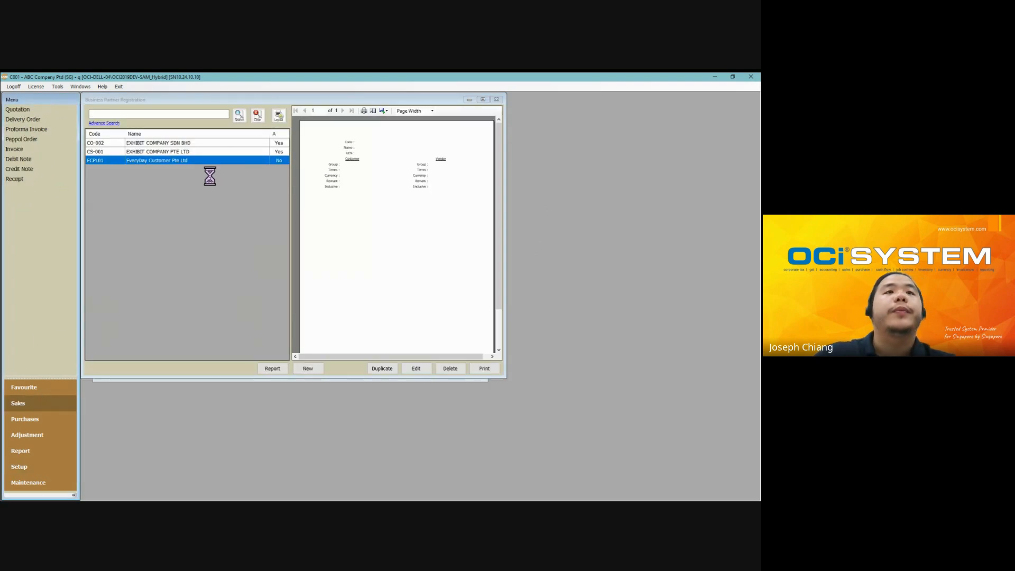
pyautogui.click(319, 351)
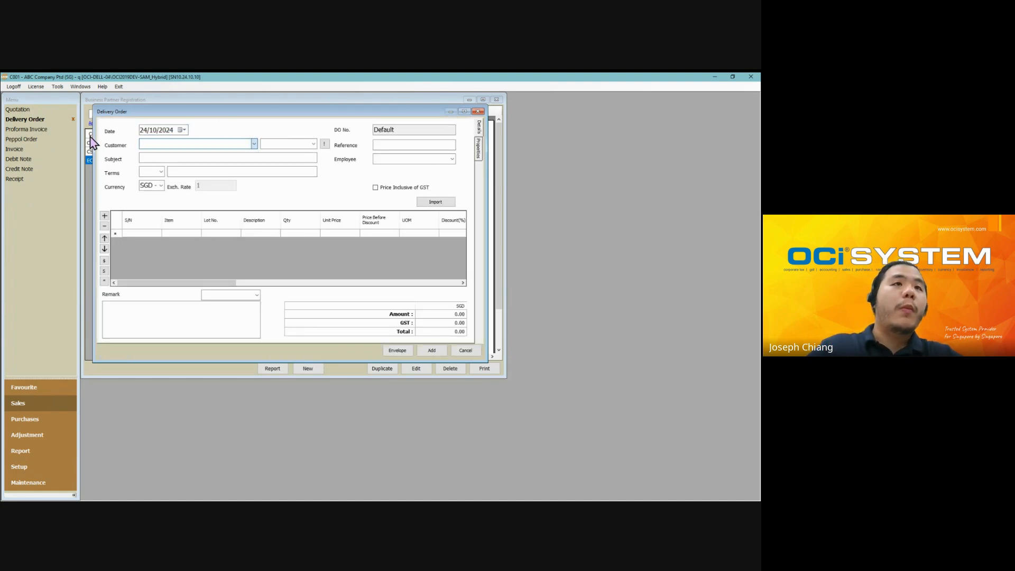
# - Open the EveryDay Customer Pte Ltd business partner record for editing and assign it to the customer group CUSTOMER
pyautogui.doubleClick(90, 161)
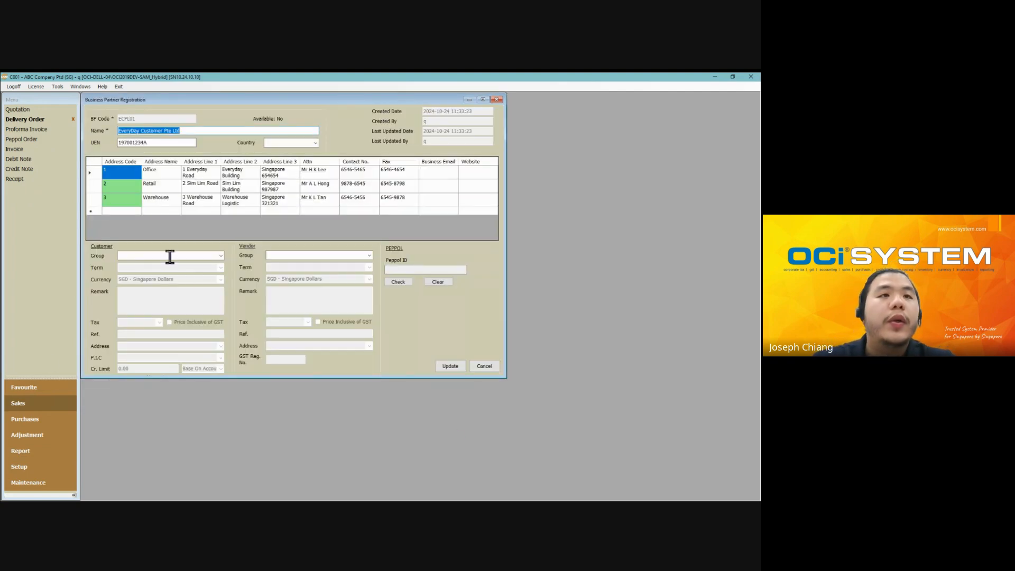
pyautogui.click(212, 255)
pyautogui.click(215, 265)
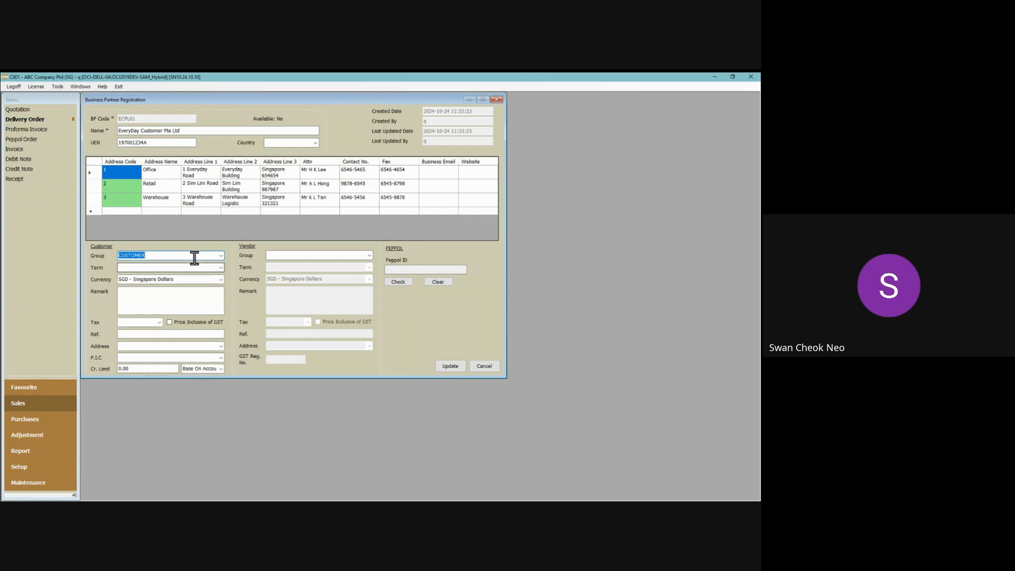
pyautogui.click(195, 258)
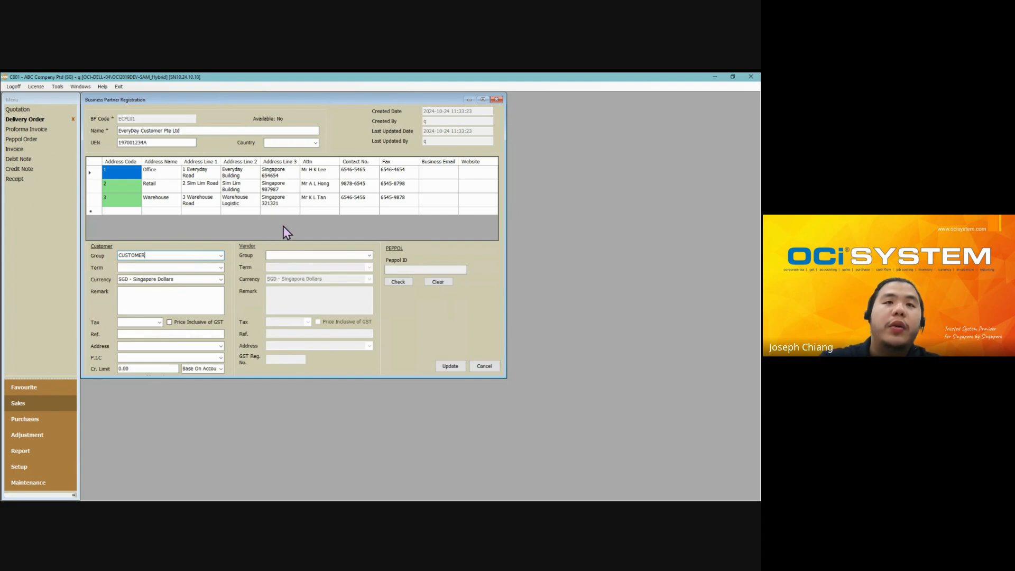
pyautogui.click(219, 257)
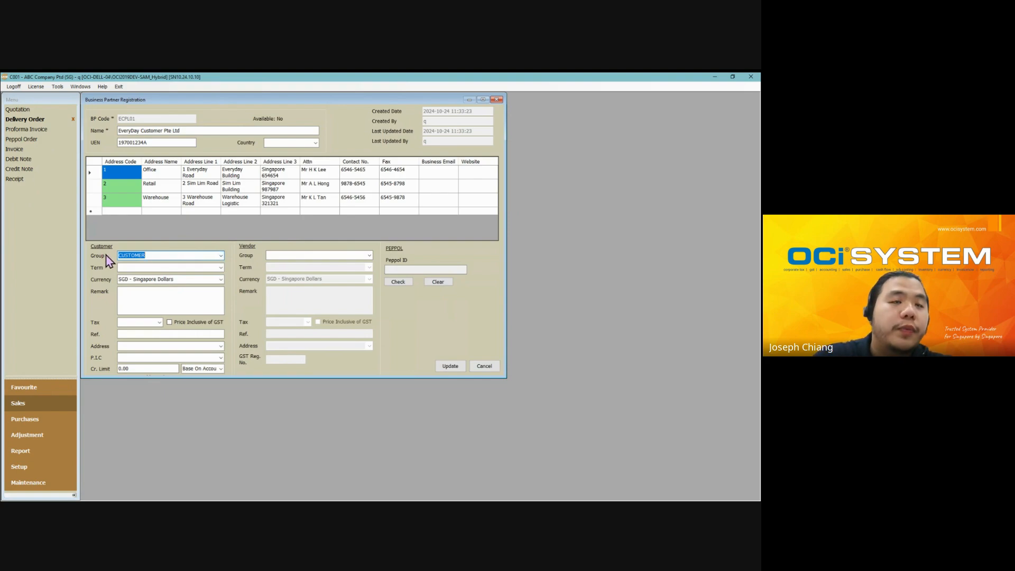
# - Set the customer payment term of the business partner to 30D - 30 Days
pyautogui.click(216, 268)
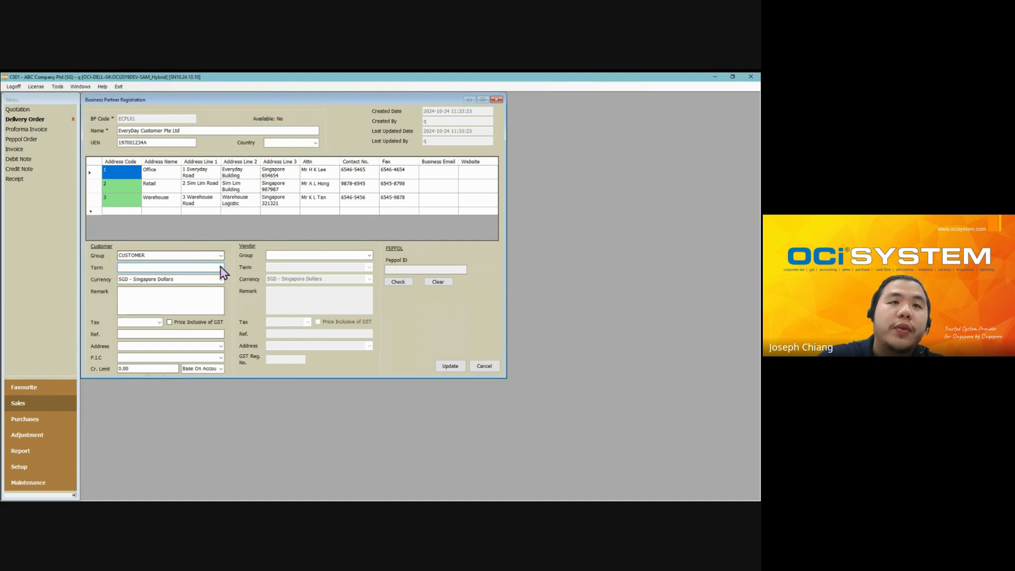
pyautogui.click(220, 268)
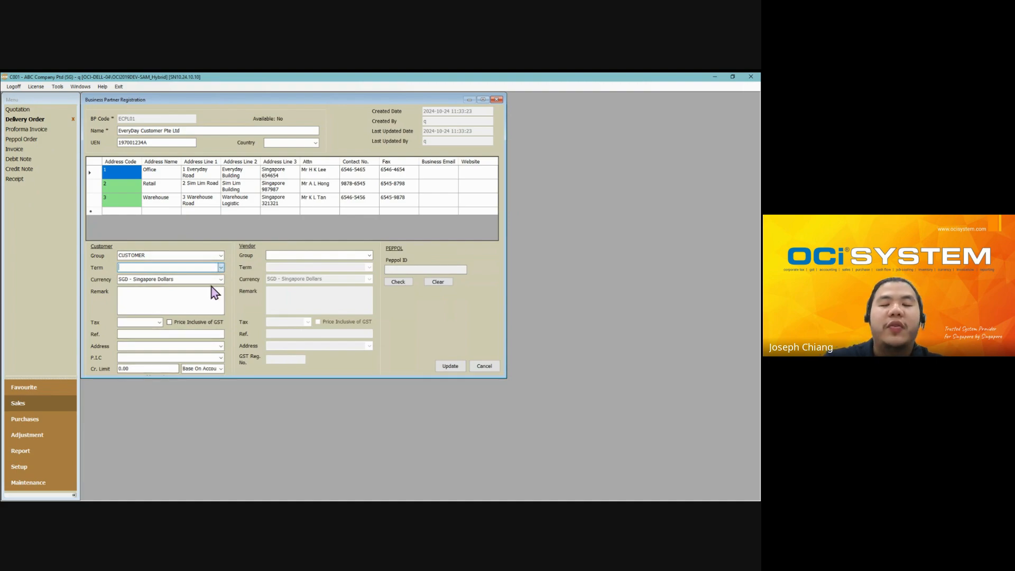
pyautogui.click(211, 286)
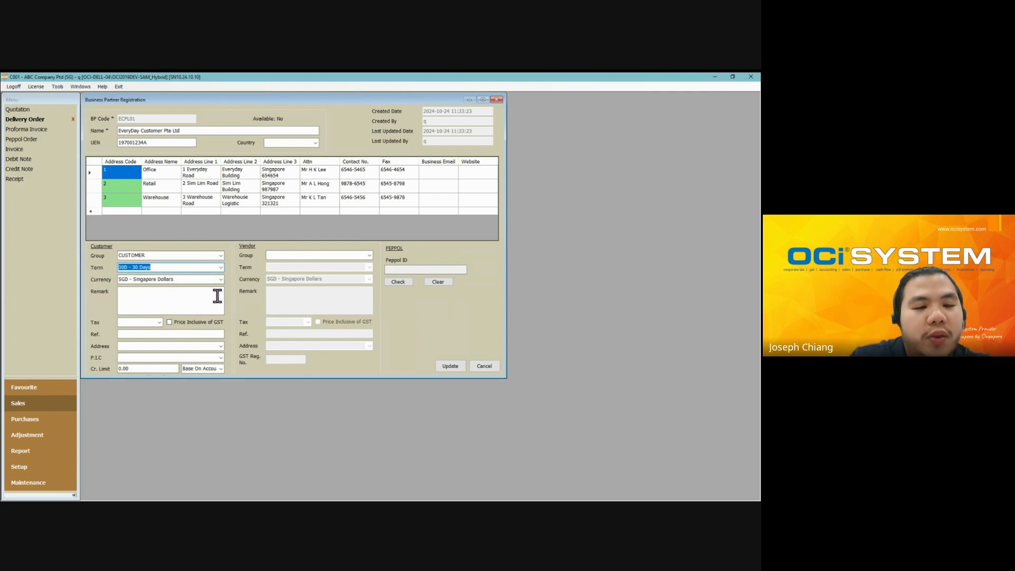
# - Set the customer tax of the business partner to the SR9 - Standard code
pyautogui.click(159, 322)
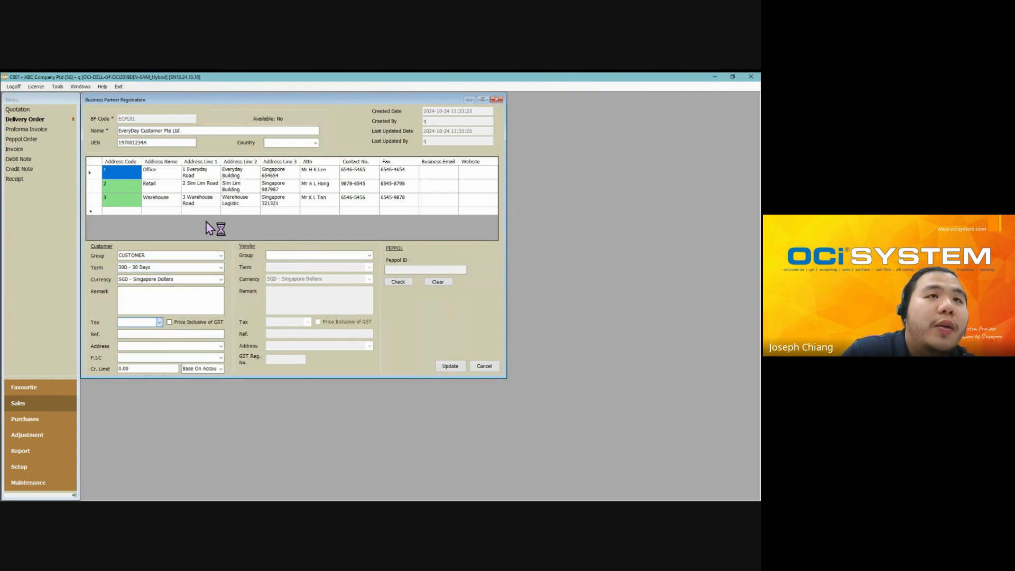
pyautogui.click(168, 198)
pyautogui.click(142, 333)
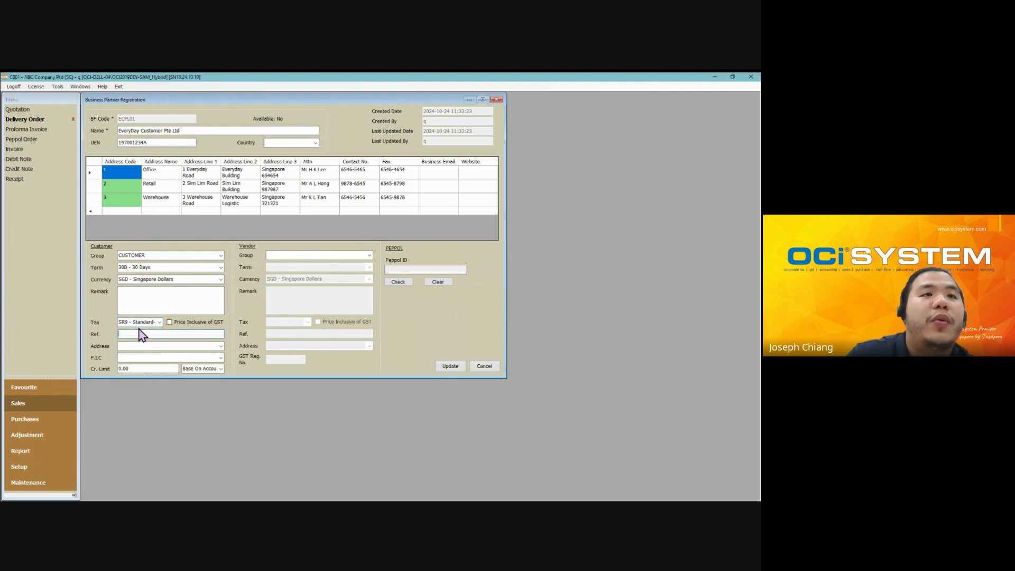
pyautogui.click(132, 324)
pyautogui.moveTo(132, 323); pyautogui.dragTo(96, 329)
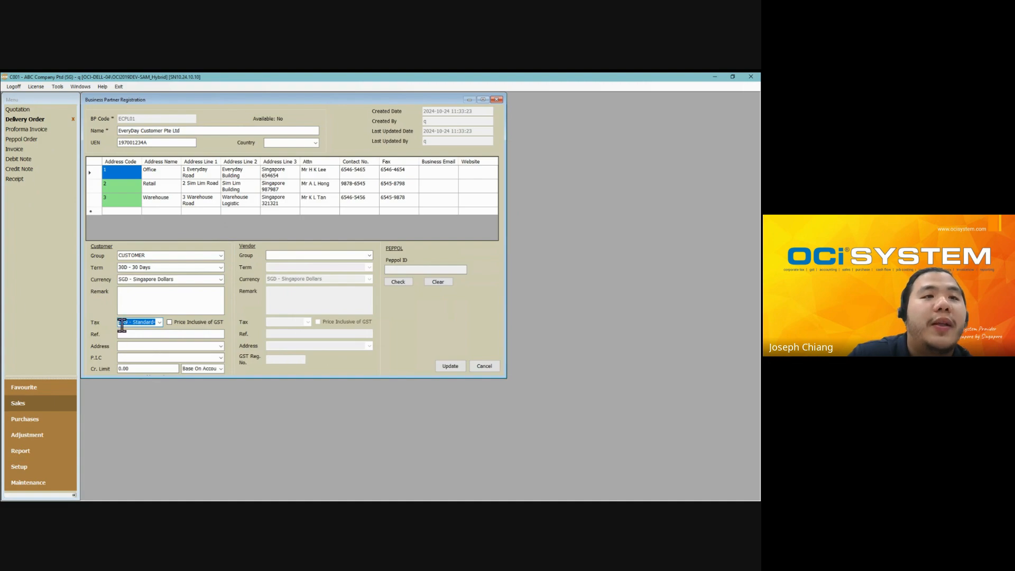
pyautogui.click(122, 323)
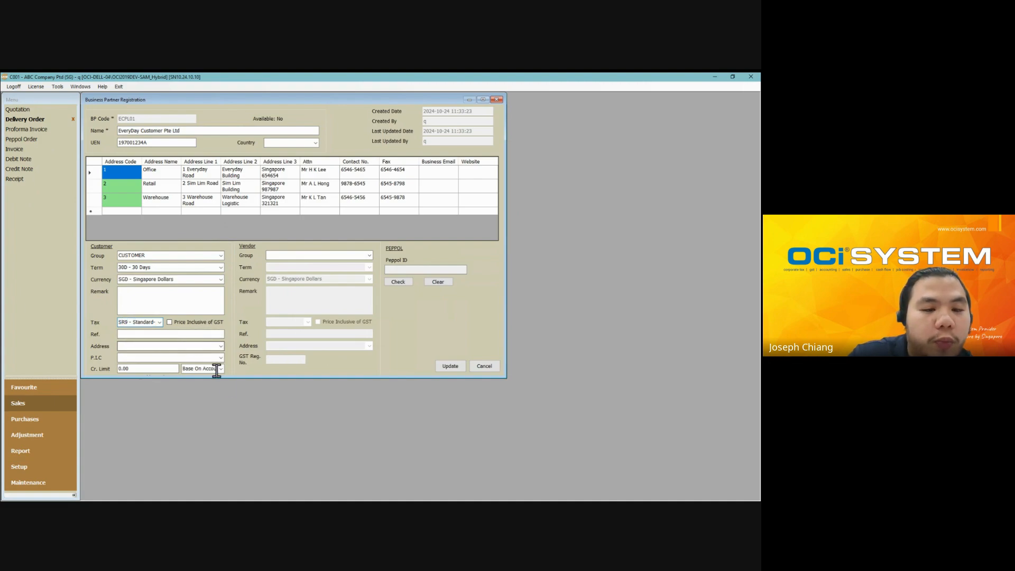
# - Set address code 1 as the default customer address and save the updated business partner record
pyautogui.click(221, 346)
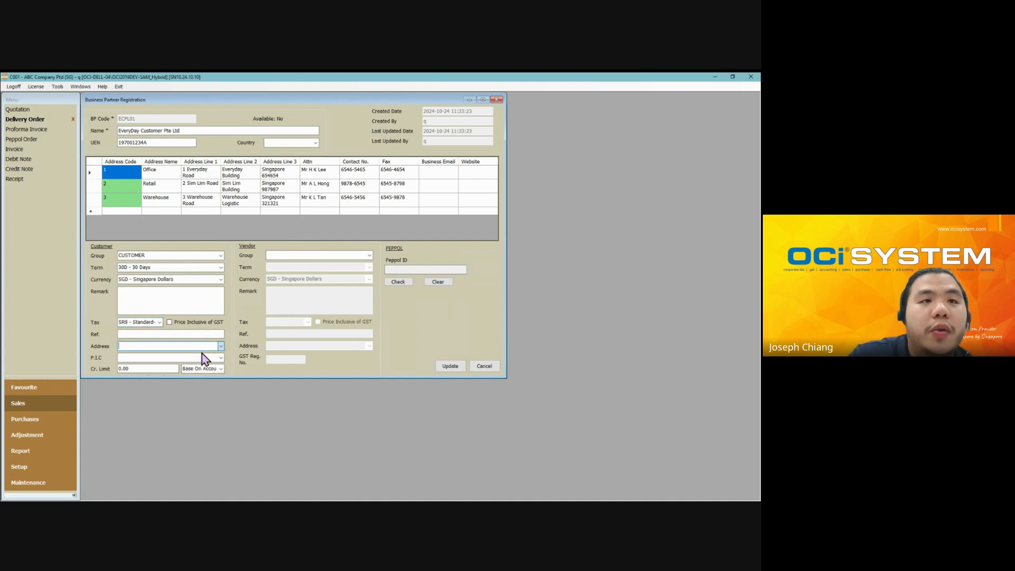
pyautogui.click(203, 356)
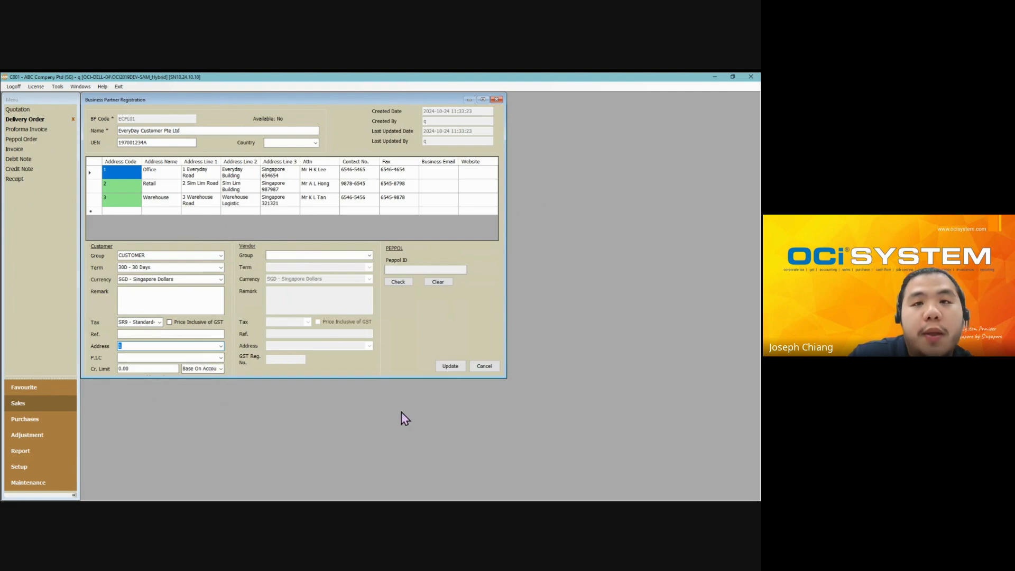
pyautogui.click(454, 365)
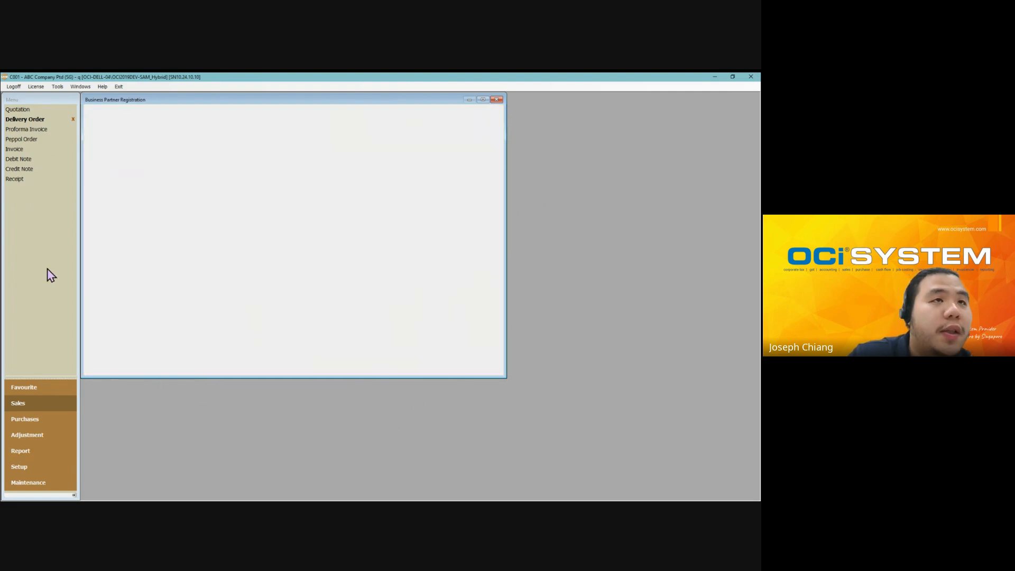
# - Close the Business Partner Registration window and select EveryDay Customer Pte Ltd - ECPL01 with address 1 - Office on the delivery order
pyautogui.click(75, 122)
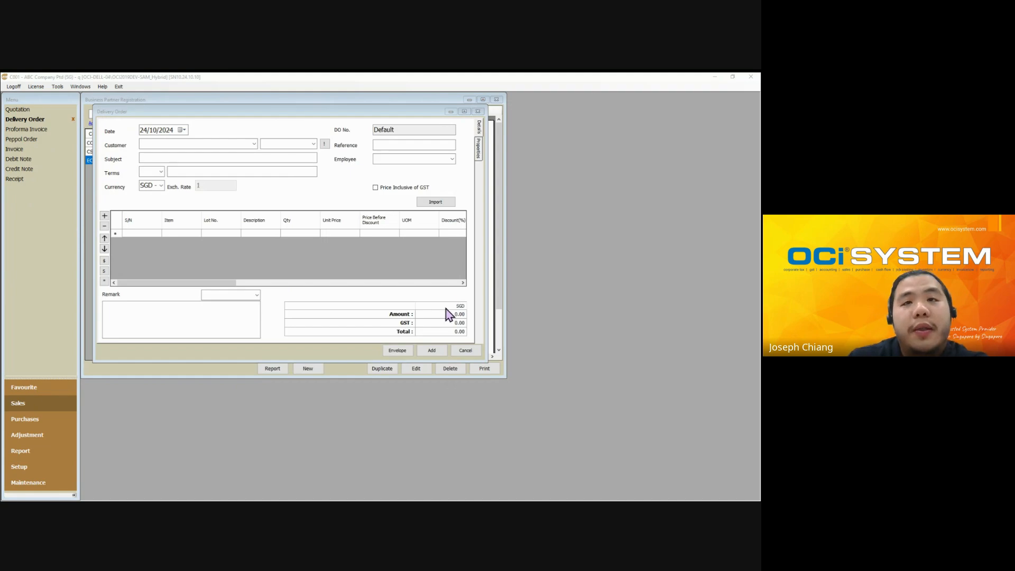
pyautogui.click(496, 99)
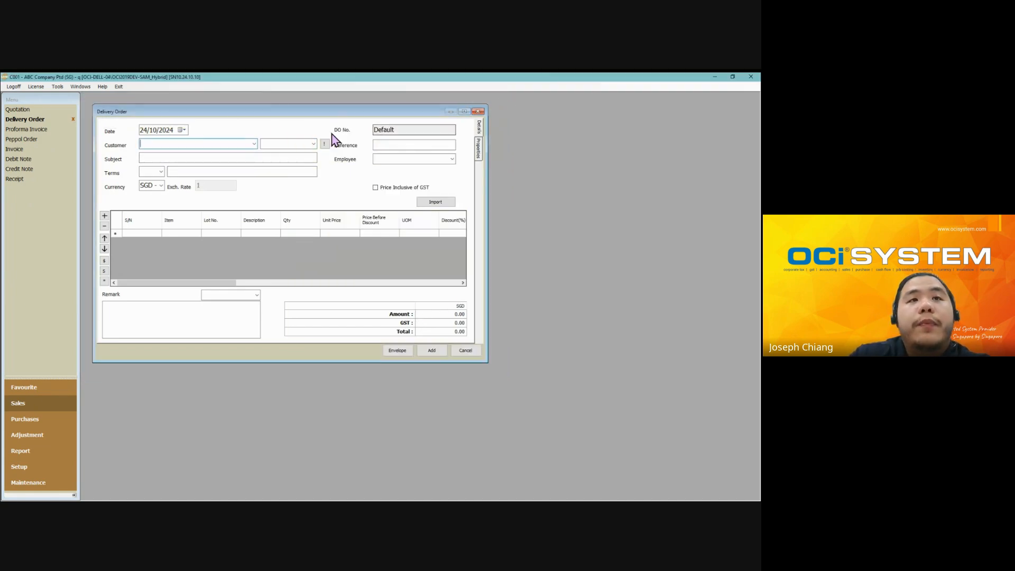
pyautogui.click(249, 158)
pyautogui.click(294, 144)
pyautogui.click(294, 144)
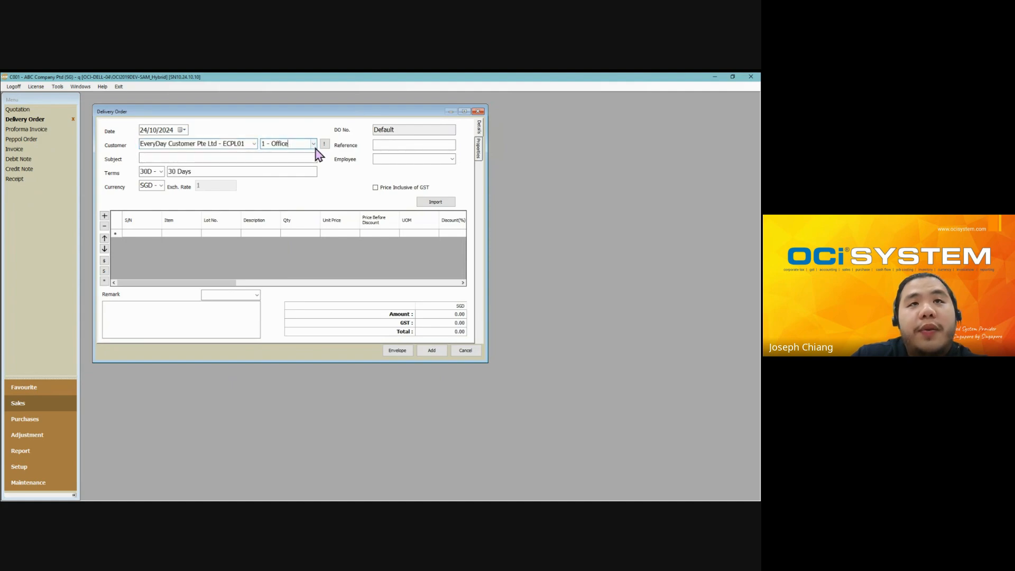
pyautogui.click(313, 144)
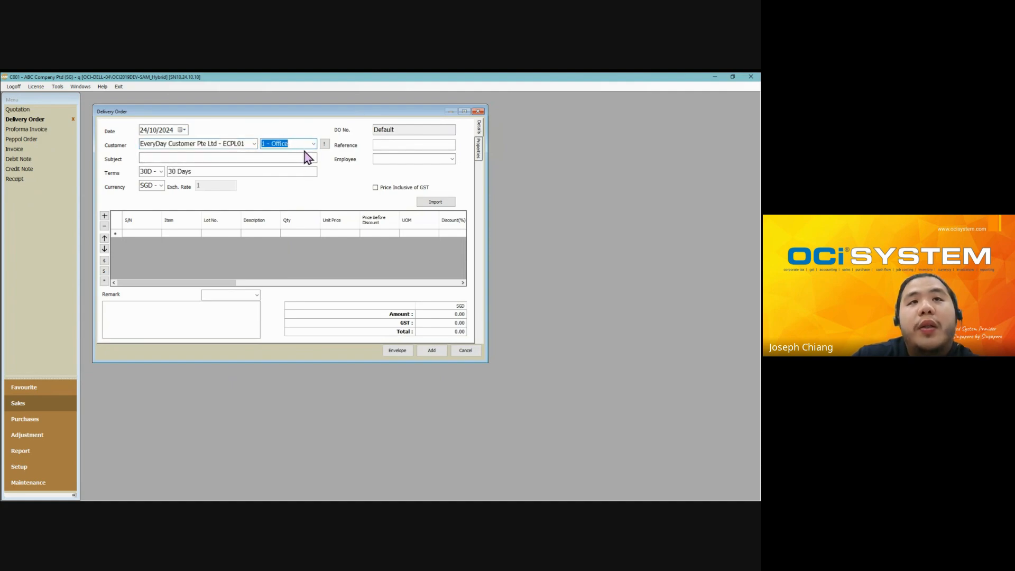
pyautogui.click(305, 145)
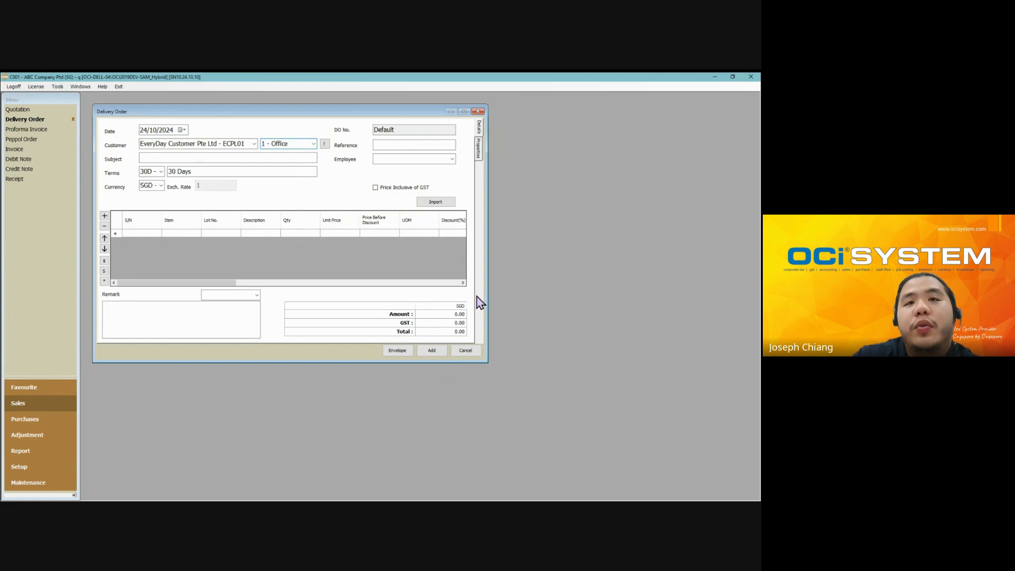
# - Save the new delivery order and enlarge its print preview to show the customer's address and contact details
pyautogui.click(440, 353)
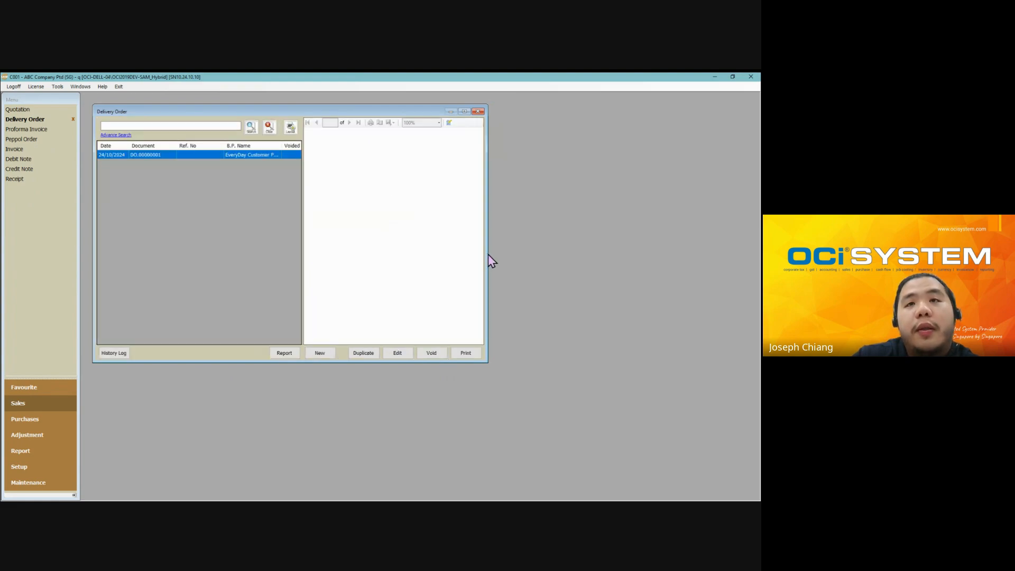
pyautogui.moveTo(303, 217); pyautogui.dragTo(138, 226)
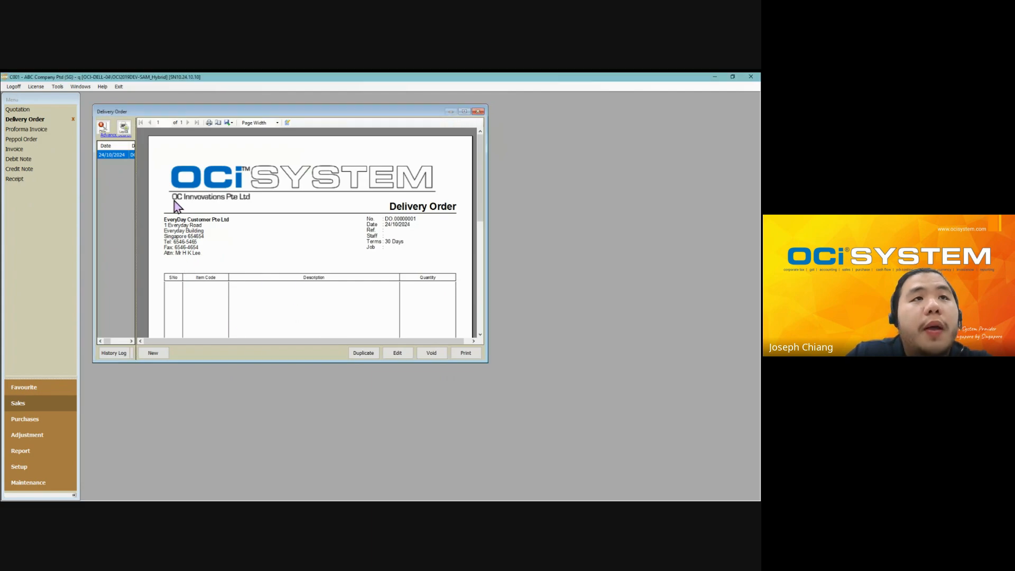
# - Reopen the saved delivery order and, from its customer address, open the EveryDay Customer Pte Ltd business partner record for editing
pyautogui.doubleClick(115, 155)
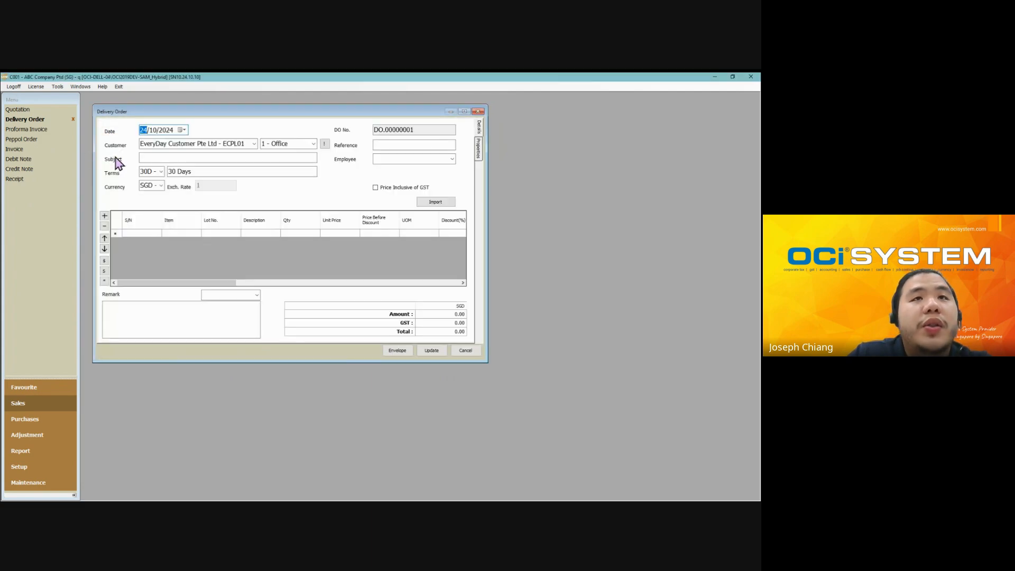
pyautogui.click(289, 143)
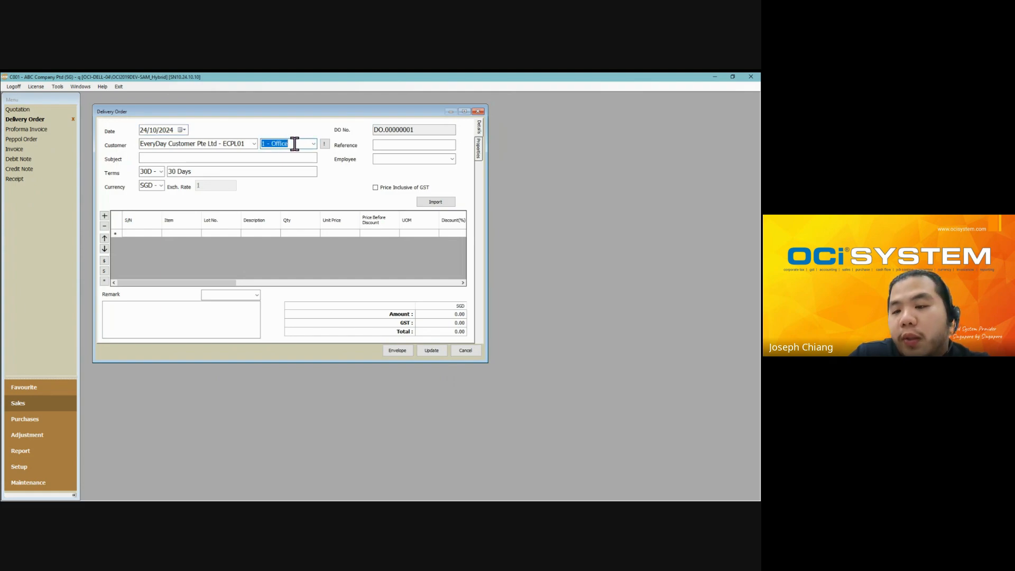
pyautogui.click(295, 143)
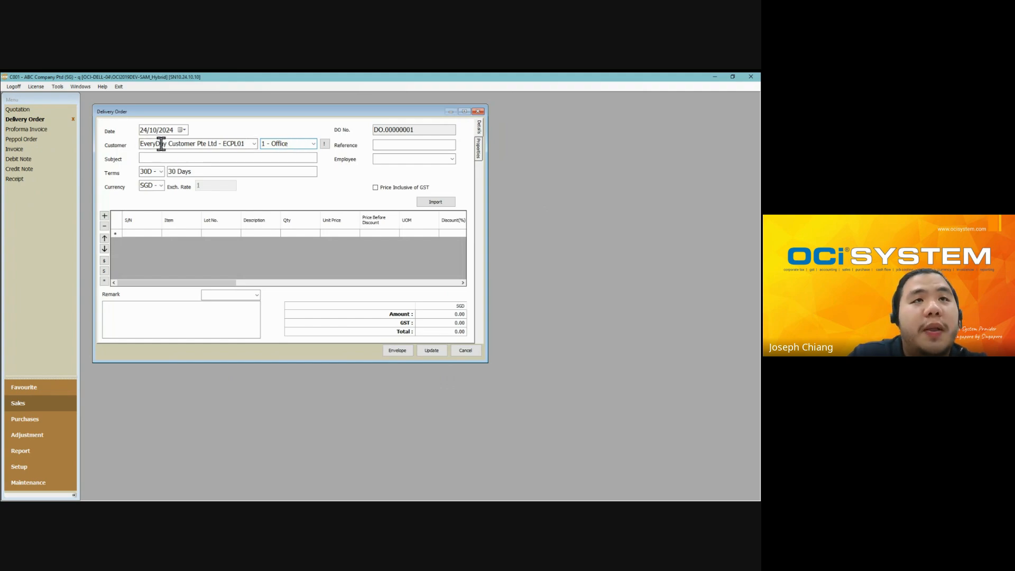
pyautogui.press('F2')
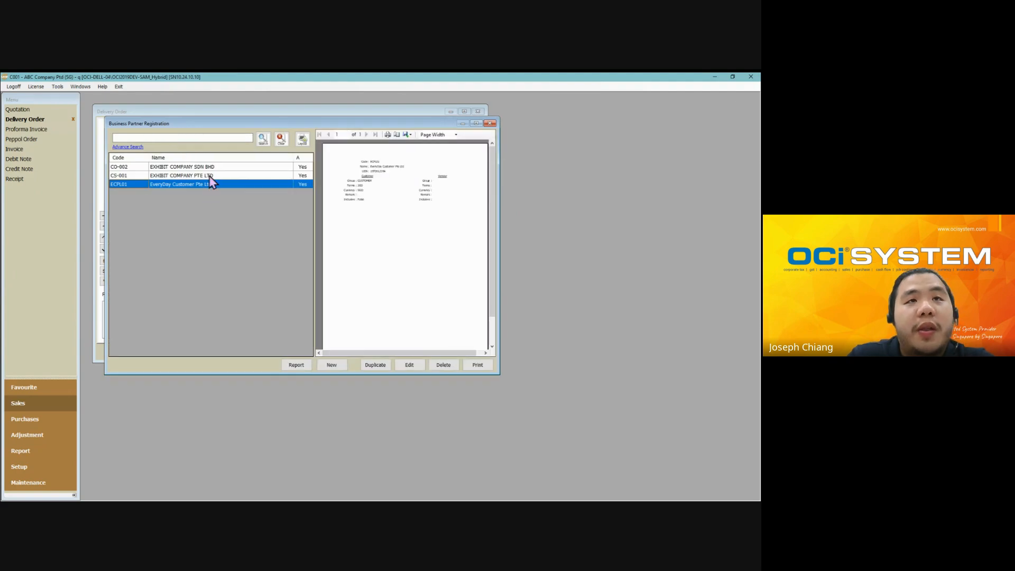
pyautogui.doubleClick(216, 187)
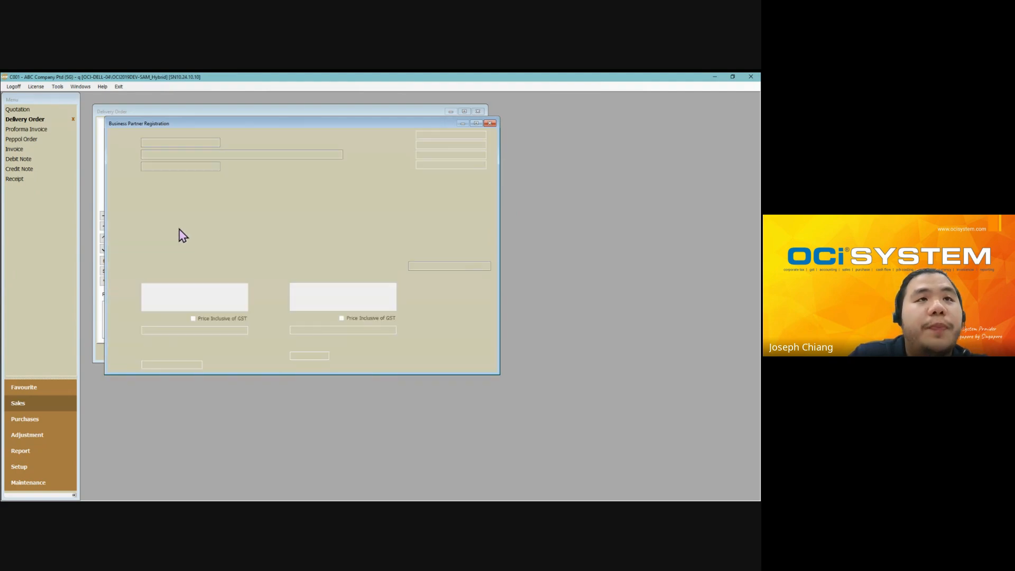
# - Add a new address line with address code 4 below the Warehouse address of the business partner
pyautogui.click(342, 211)
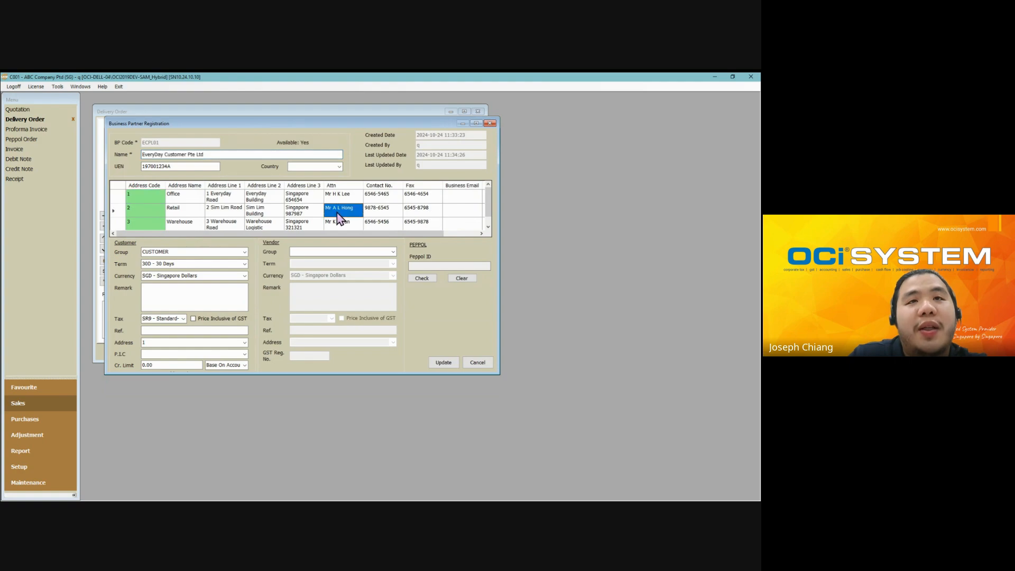
pyautogui.click(344, 224)
pyautogui.click(345, 224)
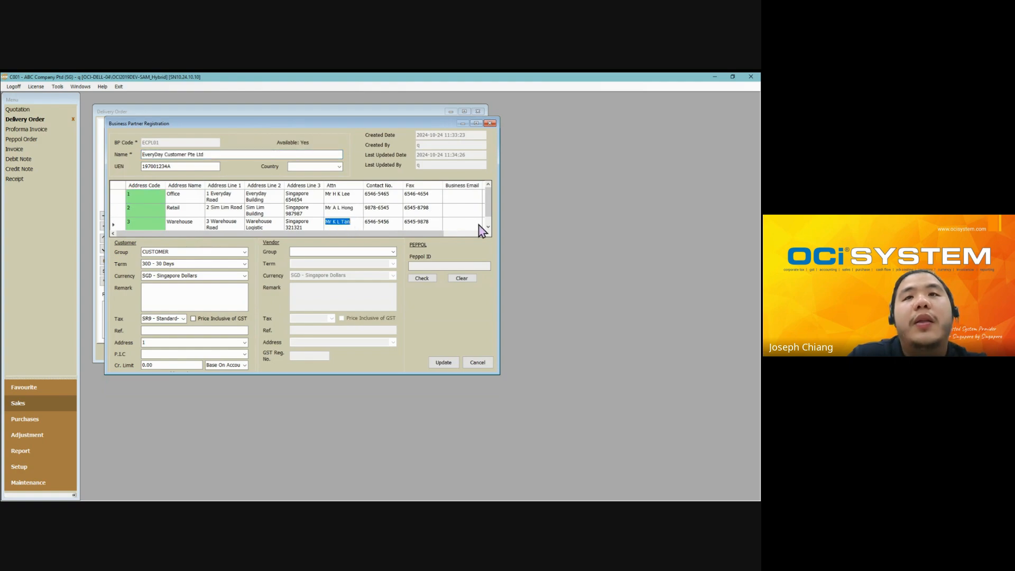
pyautogui.scroll(-1, 491, 209)
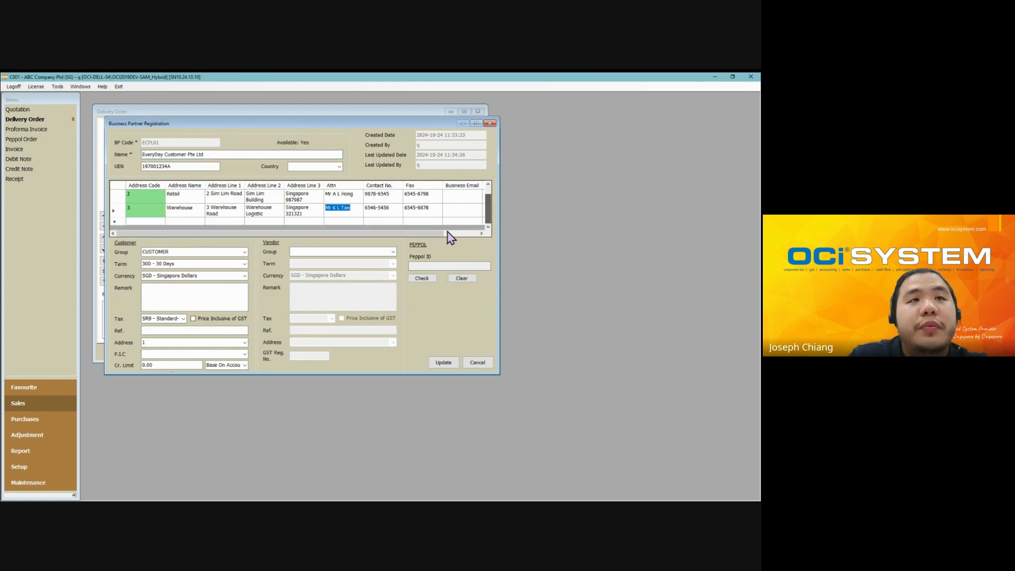
pyautogui.click(150, 222)
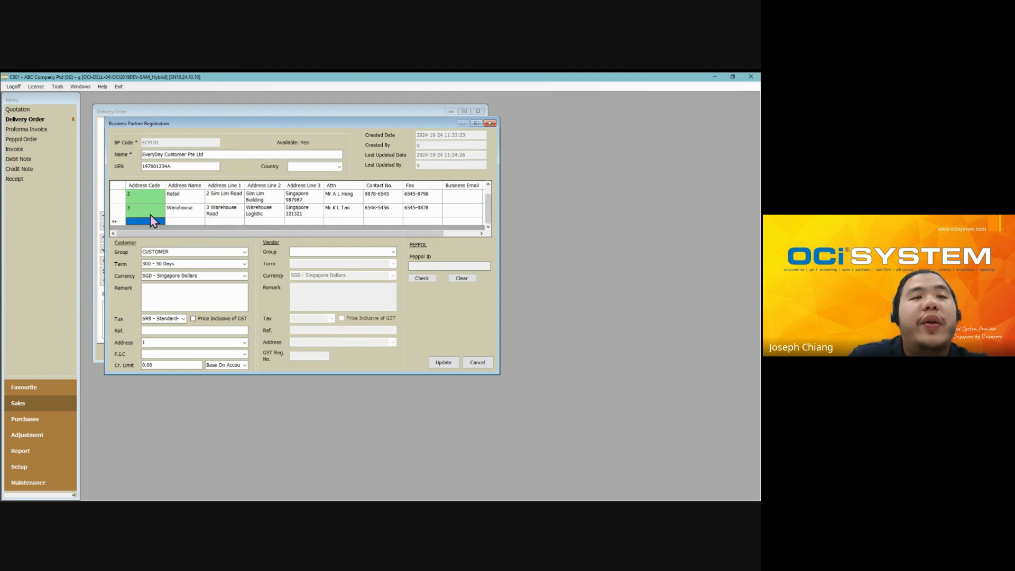
pyautogui.write('546-5')
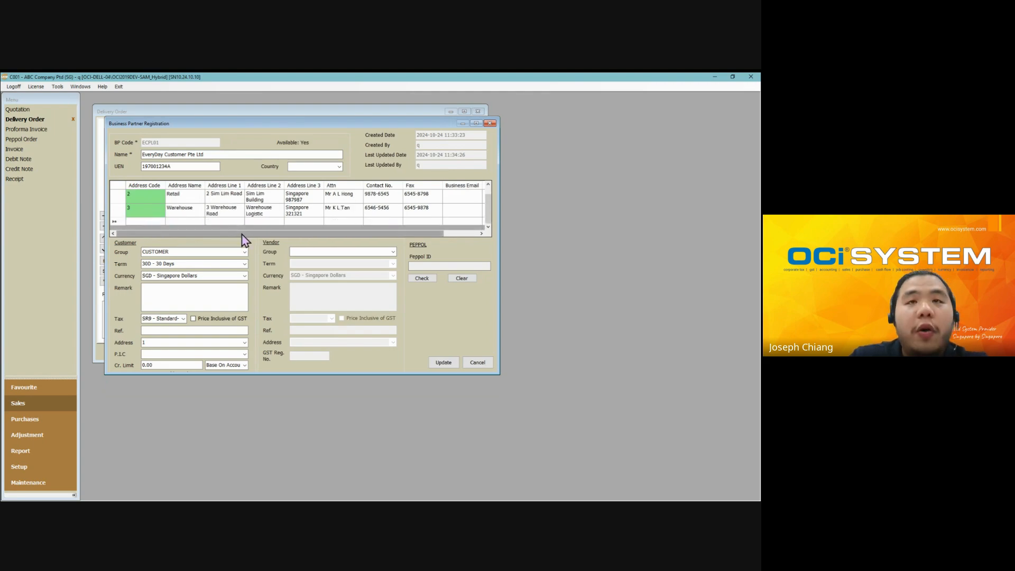
pyautogui.write('4')
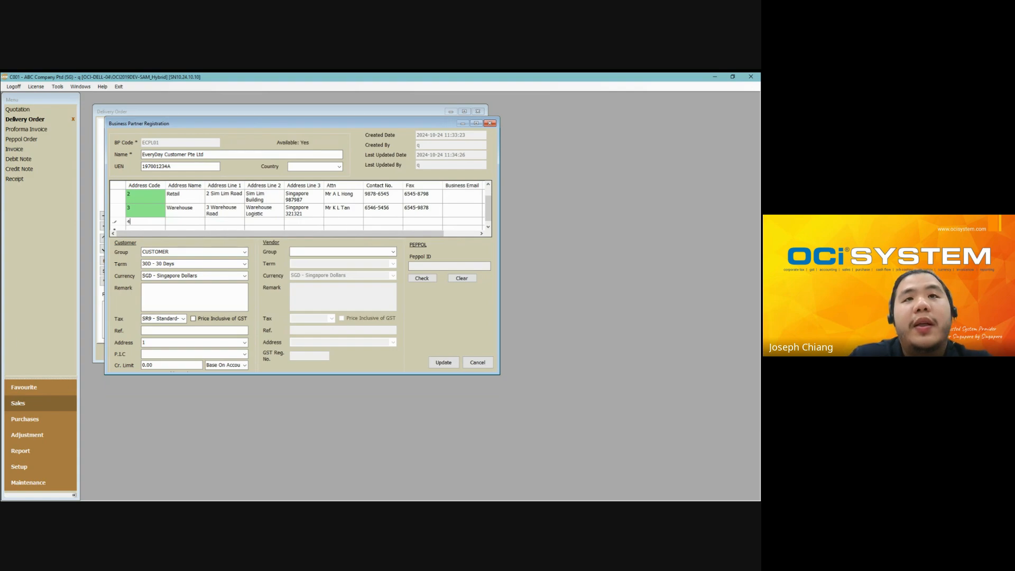
# - Enter the contact's name as the Attn of address code 4 and save the updated business partner record
pyautogui.click(348, 213)
pyautogui.click(348, 213)
pyautogui.click(353, 221)
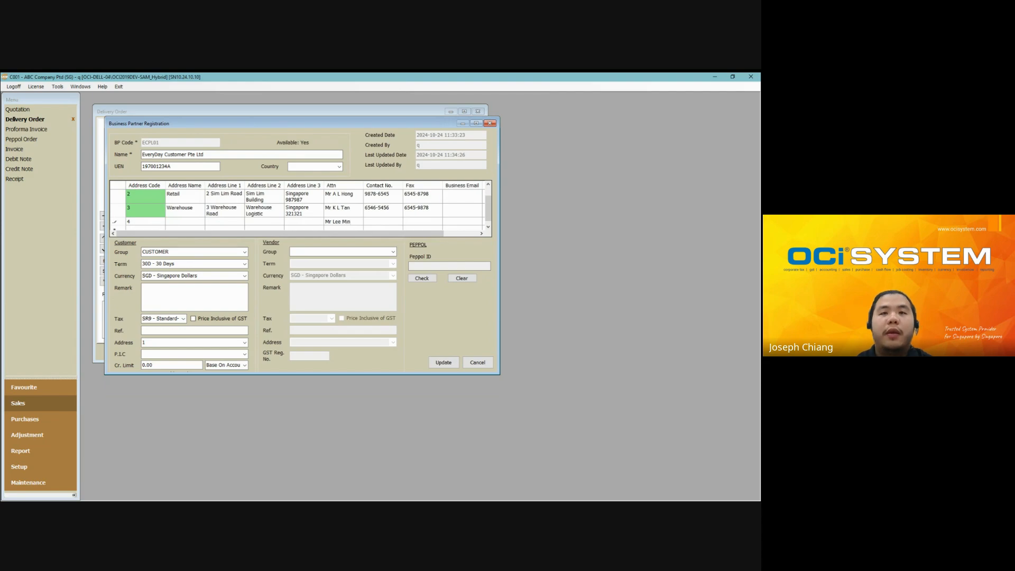
pyautogui.write('Mr Lee Ming')
pyautogui.click(427, 222)
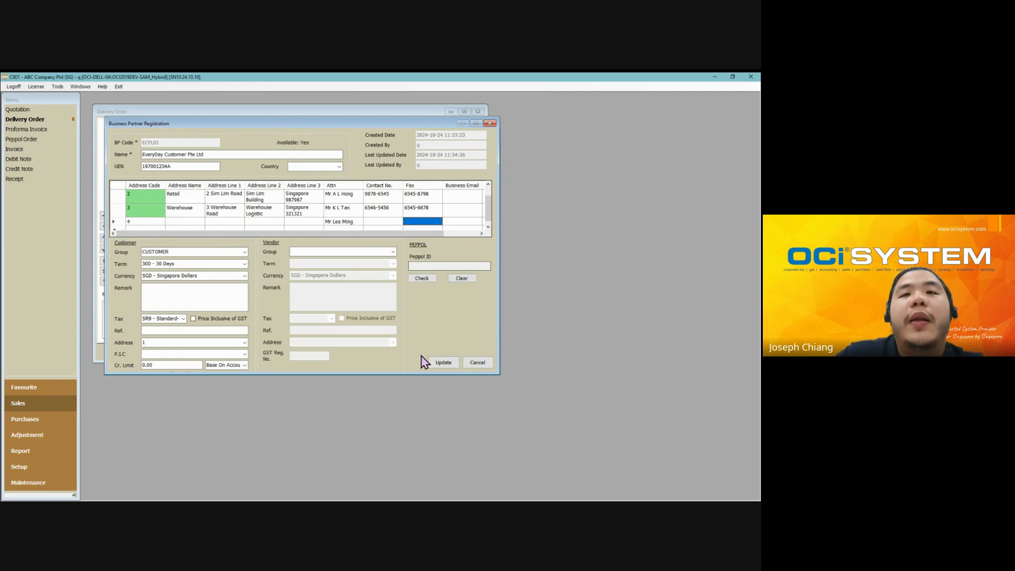
pyautogui.click(444, 362)
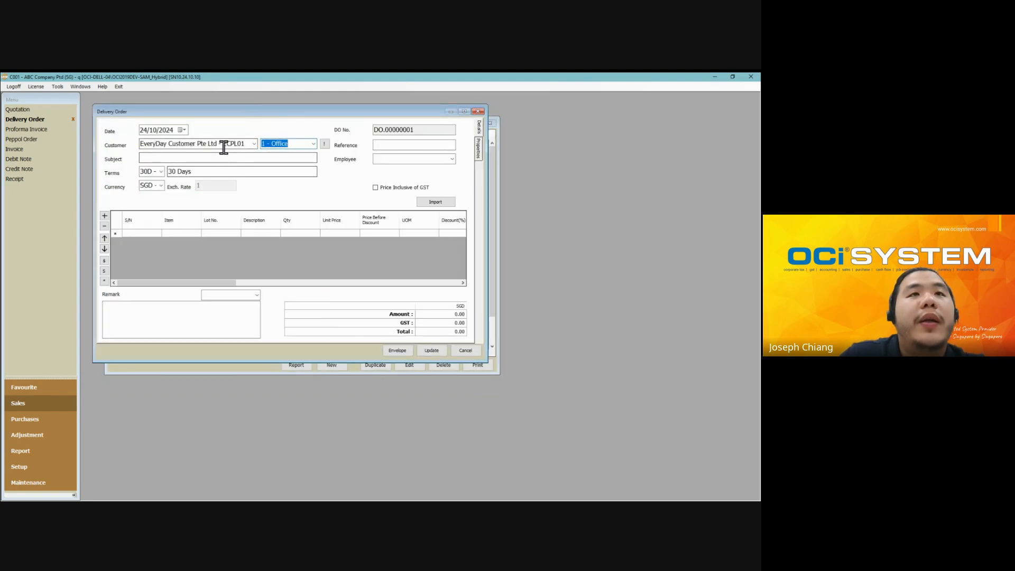
# - Change the customer address of the delivery order to address 4 and save the updated order
pyautogui.click(302, 143)
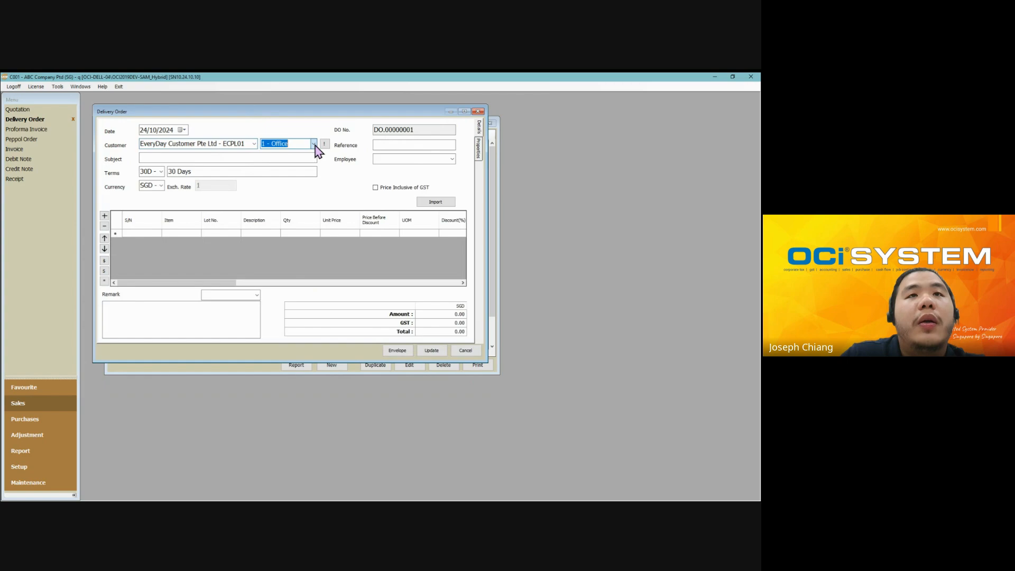
pyautogui.click(438, 351)
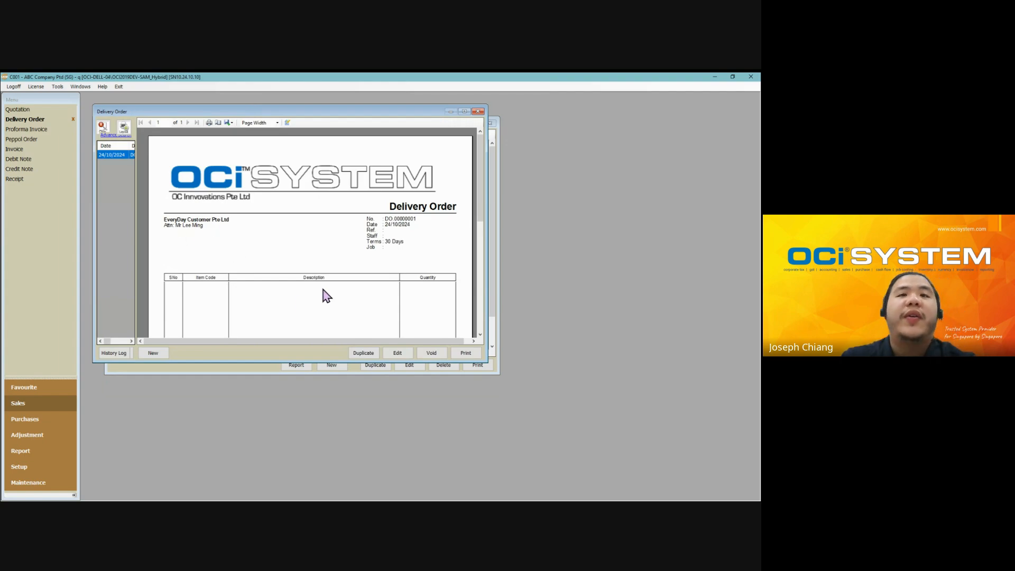
# - Reopen the delivery order, view the Reference 1 field in its properties, and leave without saving
pyautogui.doubleClick(126, 157)
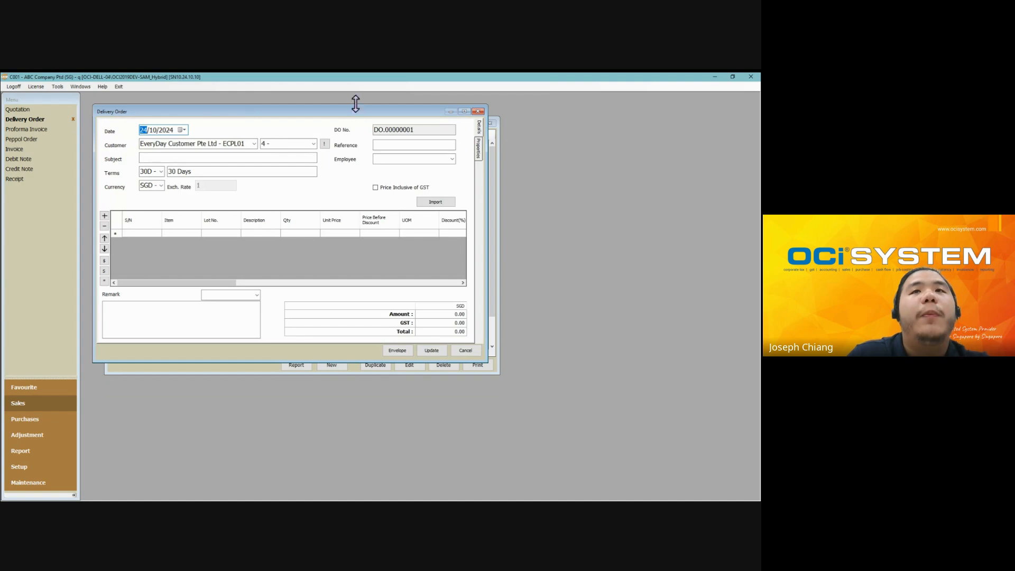
pyautogui.click(479, 150)
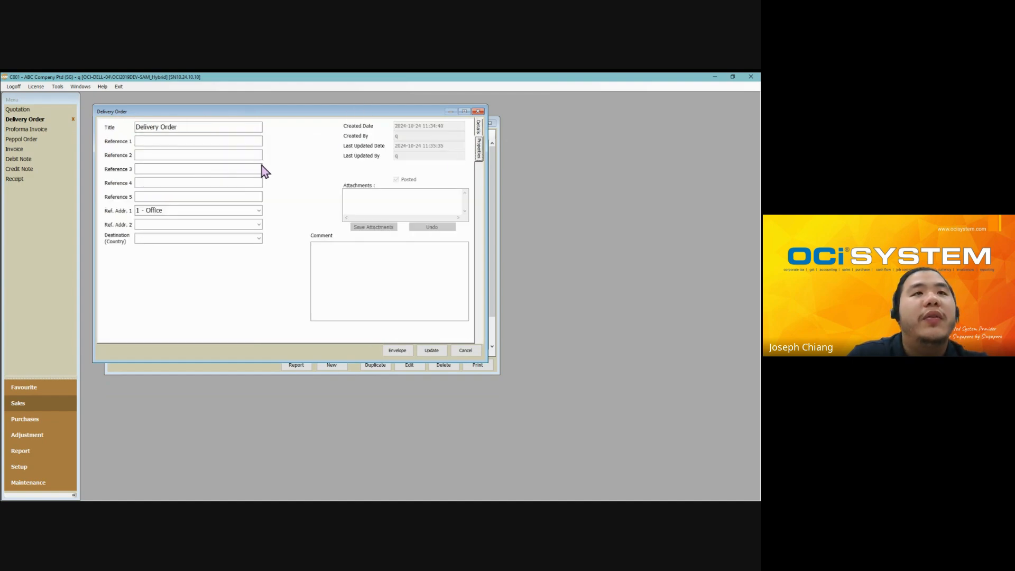
pyautogui.click(179, 140)
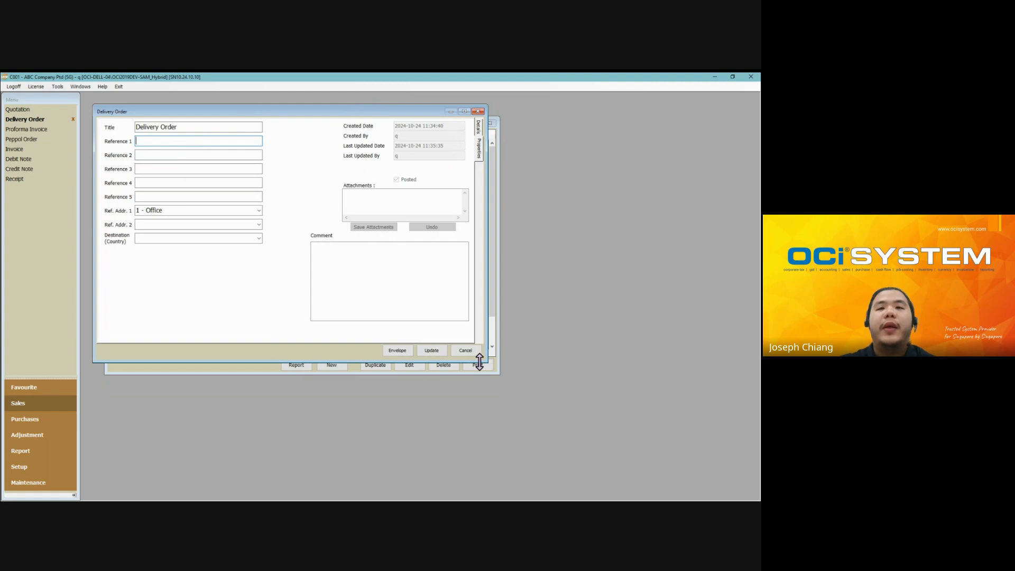
pyautogui.click(465, 350)
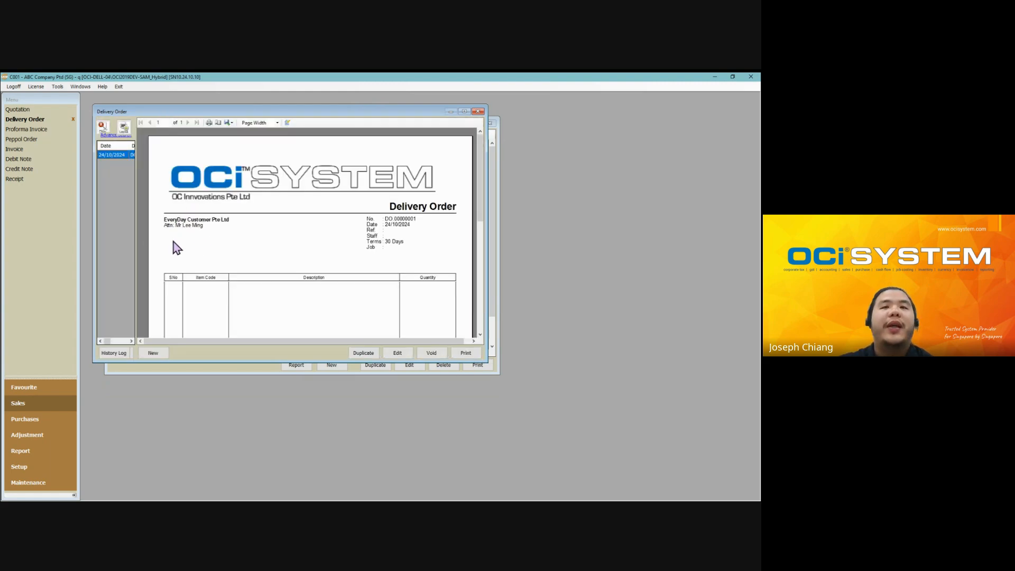
# - Reopen the delivery order and review the customer and address selection in its details
pyautogui.doubleClick(122, 154)
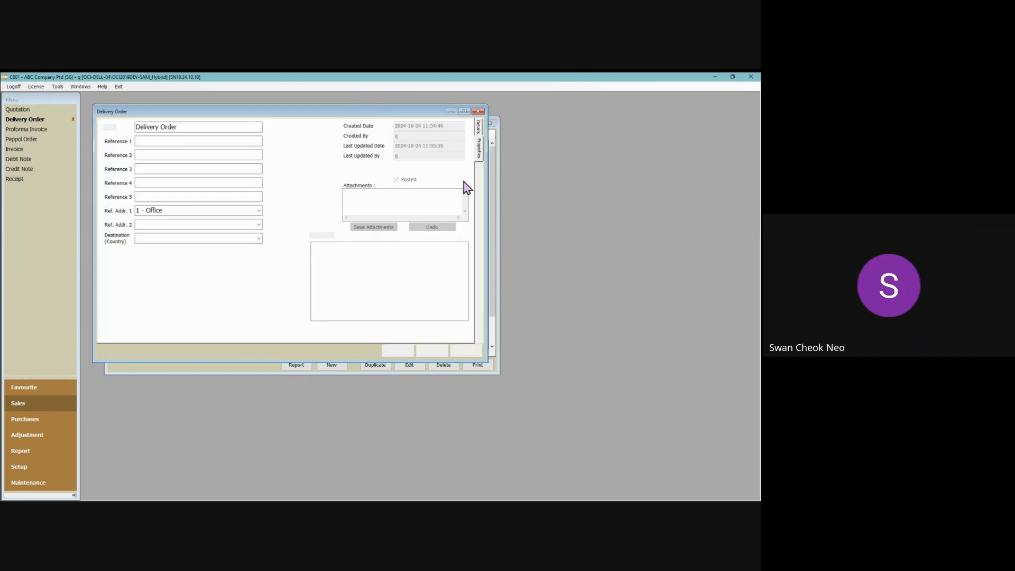
pyautogui.click(479, 129)
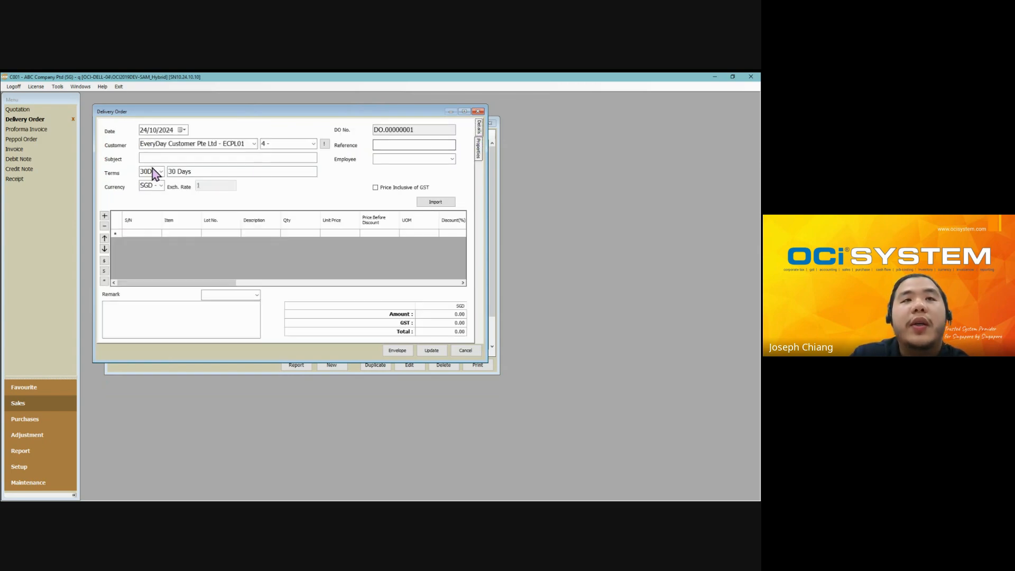
pyautogui.click(279, 145)
pyautogui.click(276, 143)
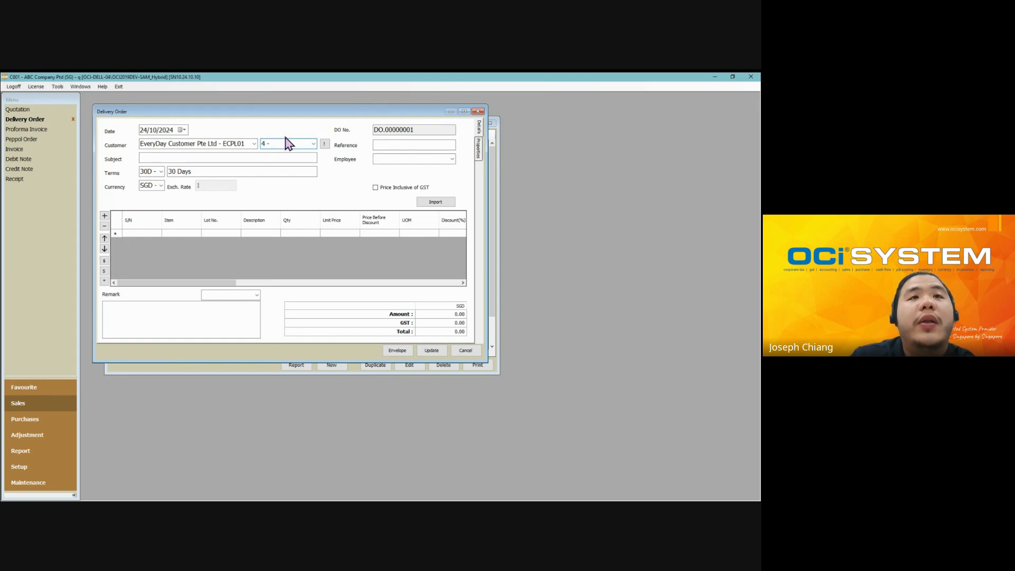
pyautogui.click(227, 145)
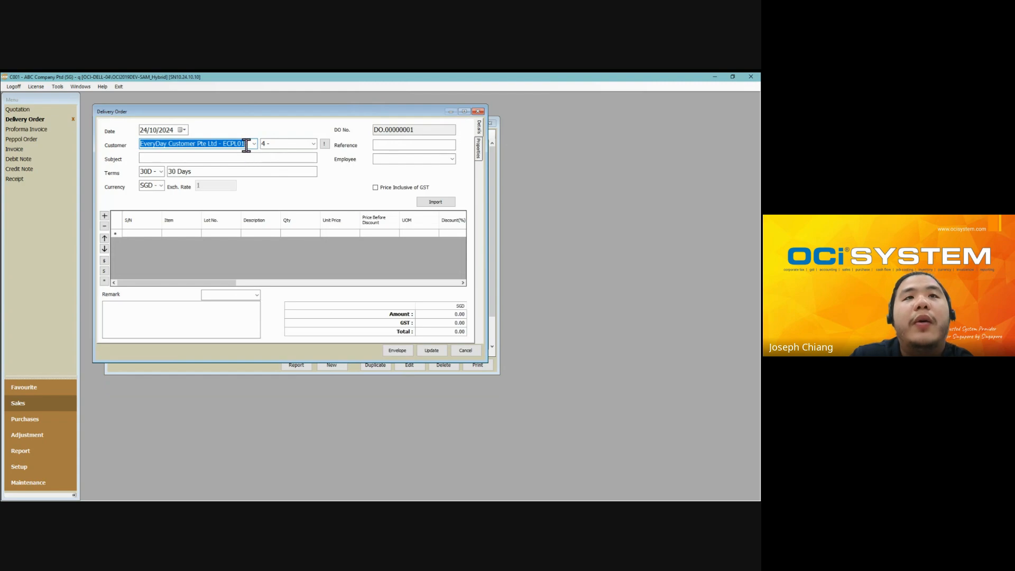
pyautogui.click(245, 144)
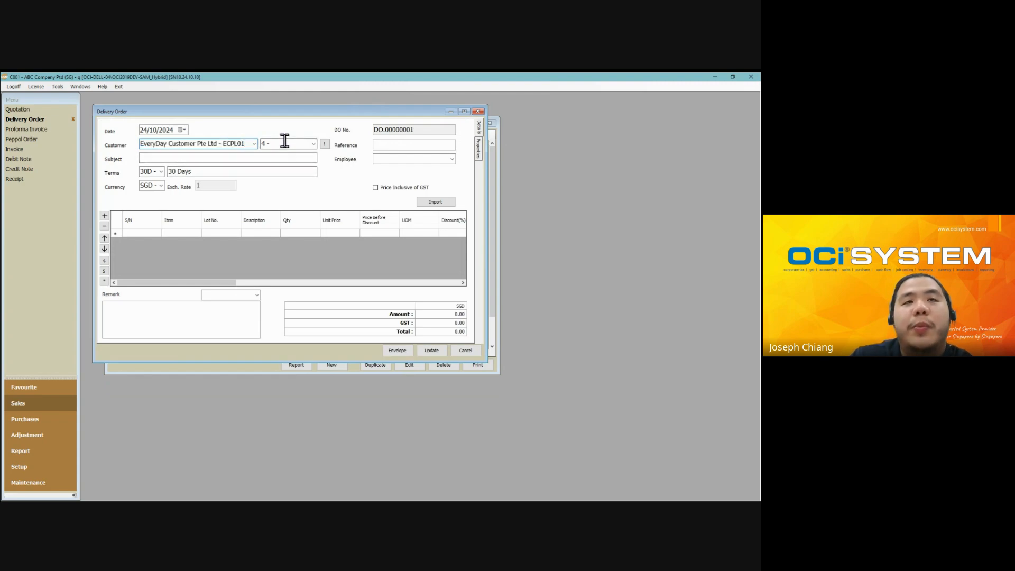
# - Enter the contact's name as Reference 1 in the delivery order's properties and save the updated order
pyautogui.click(480, 150)
pyautogui.click(179, 142)
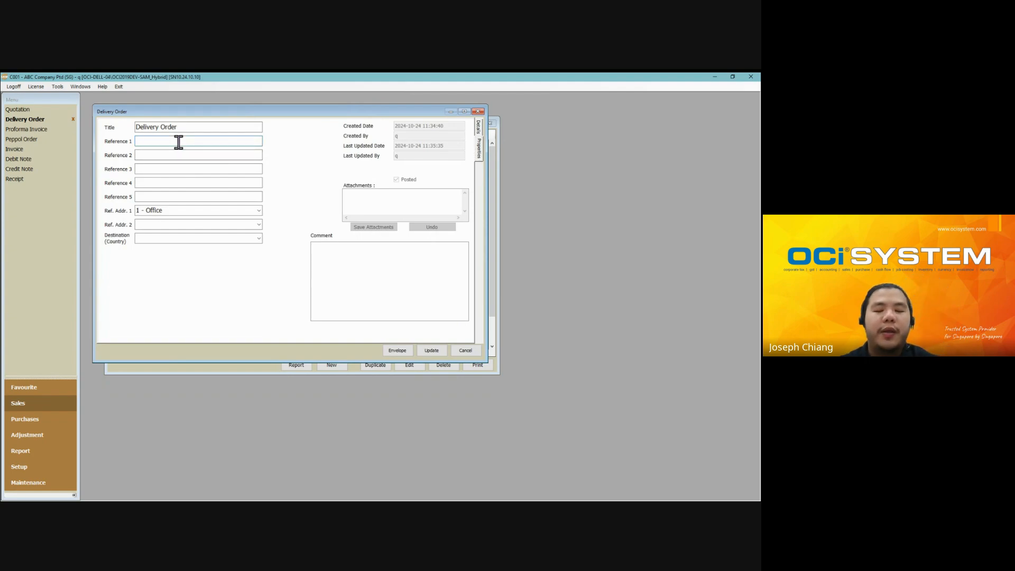
pyautogui.write('Mr L')
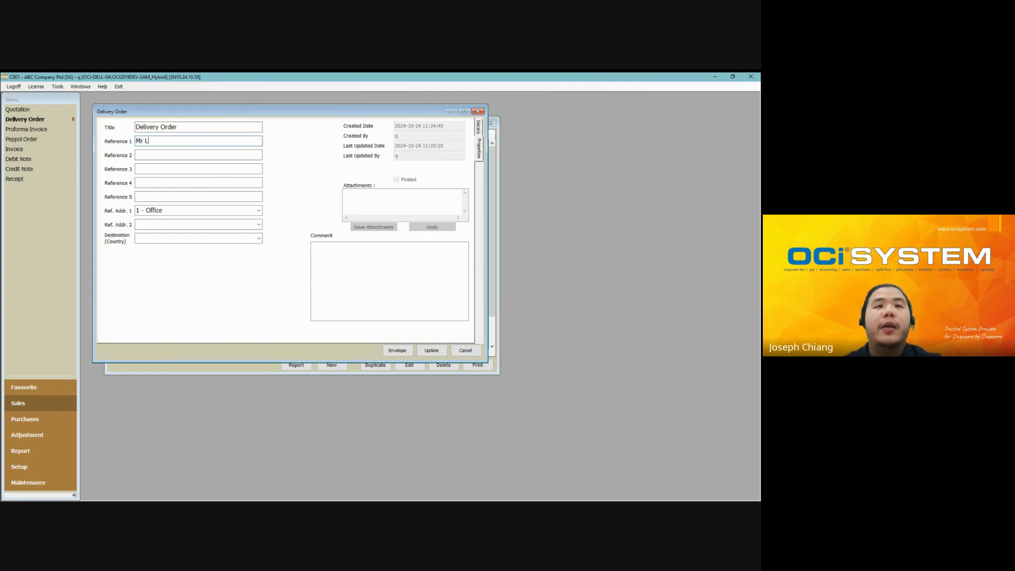
pyautogui.write('ee Ming')
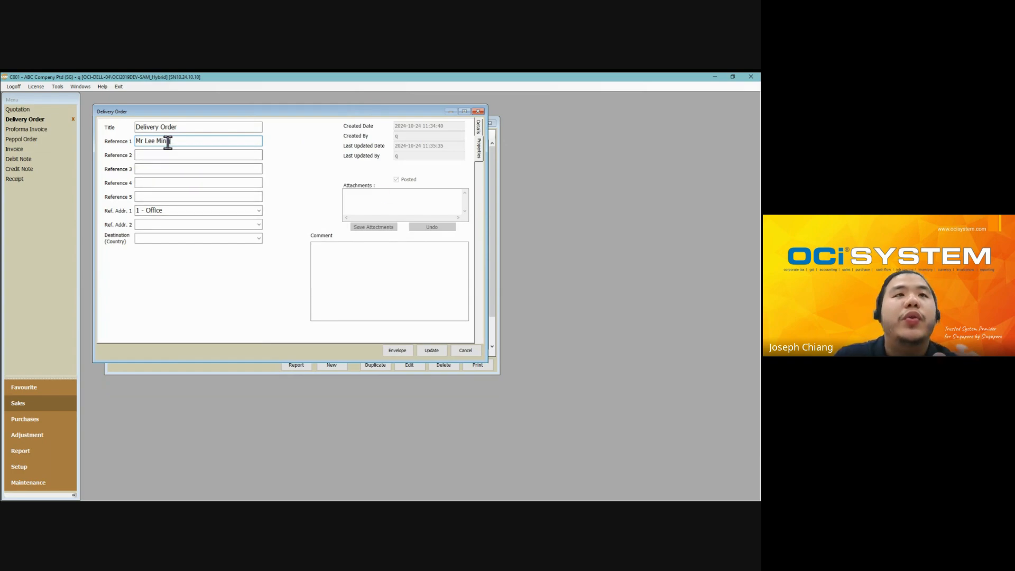
pyautogui.click(431, 350)
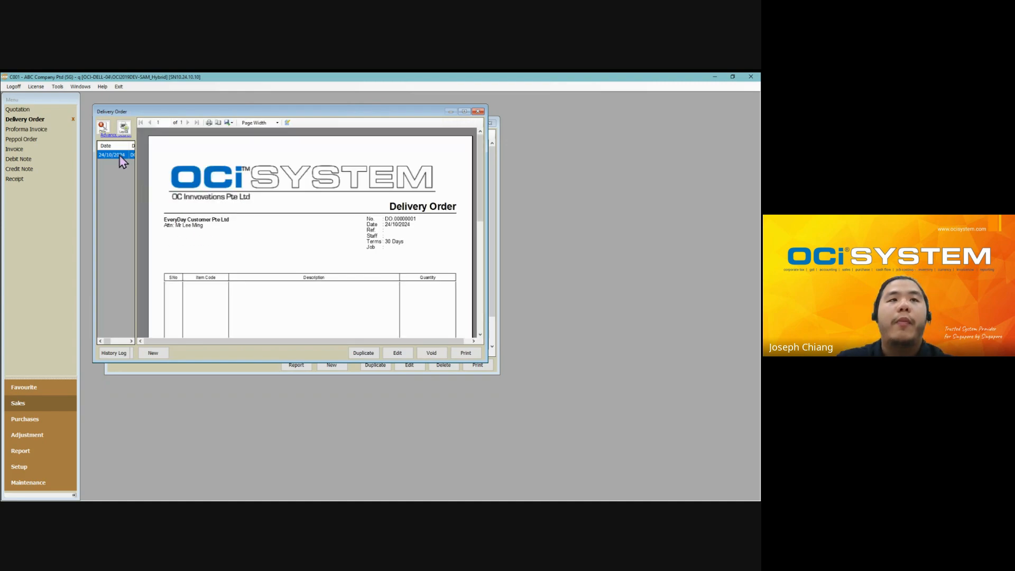
# - Widen the delivery order list beside the print preview and close the Delivery Order window
pyautogui.moveTo(137, 188); pyautogui.dragTo(285, 211)
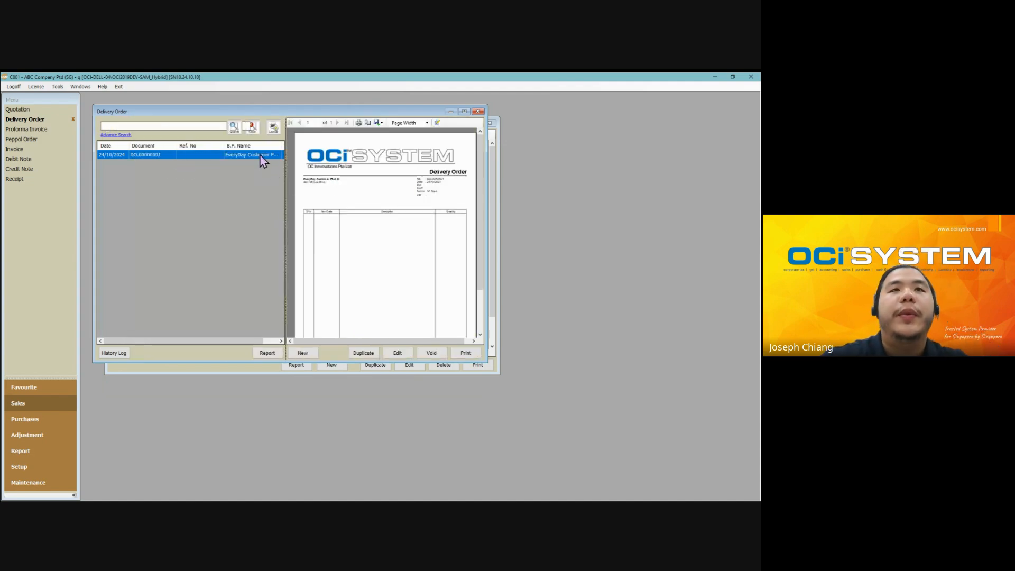
pyautogui.click(479, 111)
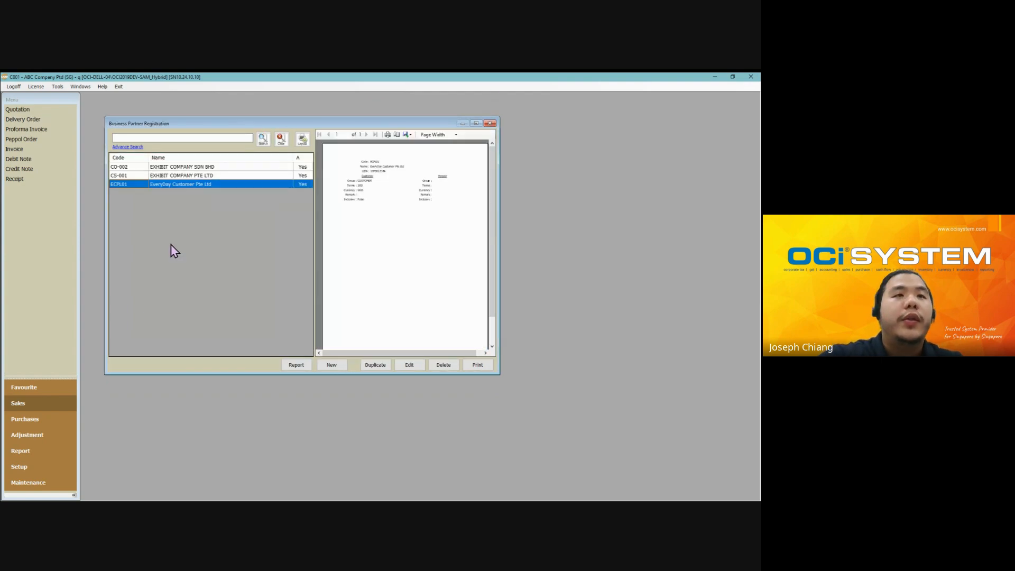
# - Open EveryDay Customer Pte Ltd's registration to view the vendor group field, and leave without saving
pyautogui.doubleClick(196, 186)
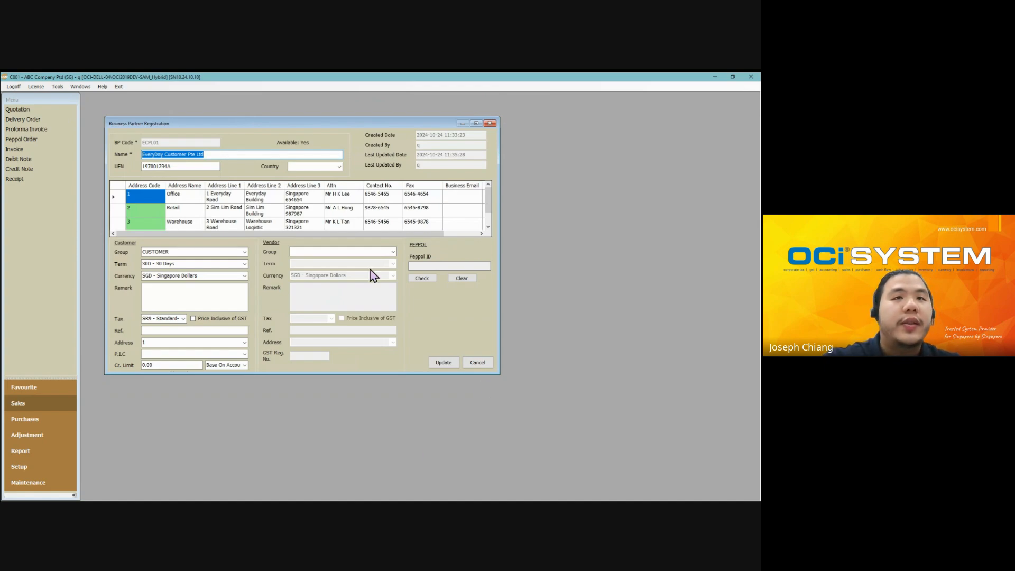
pyautogui.click(304, 253)
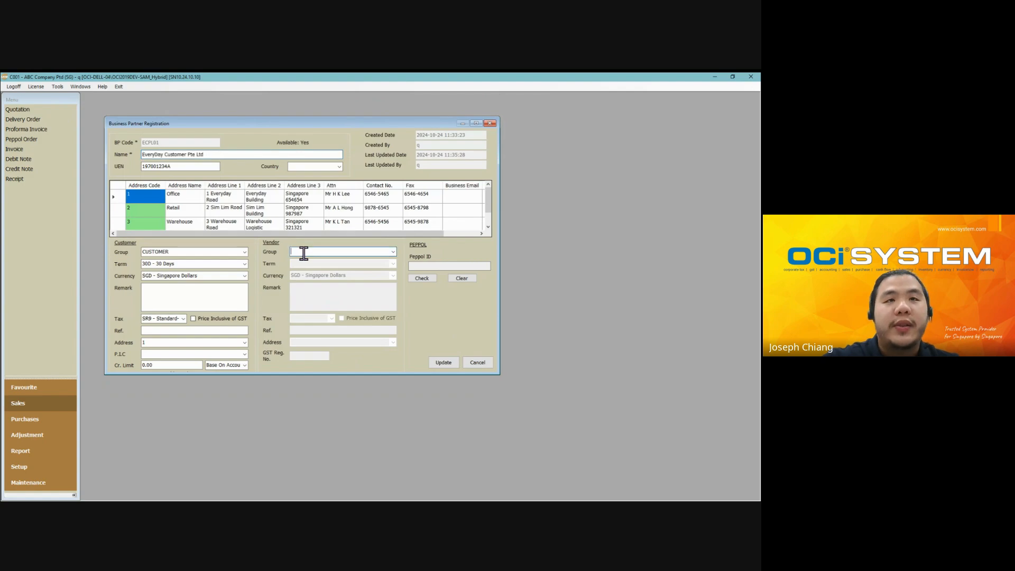
pyautogui.click(477, 363)
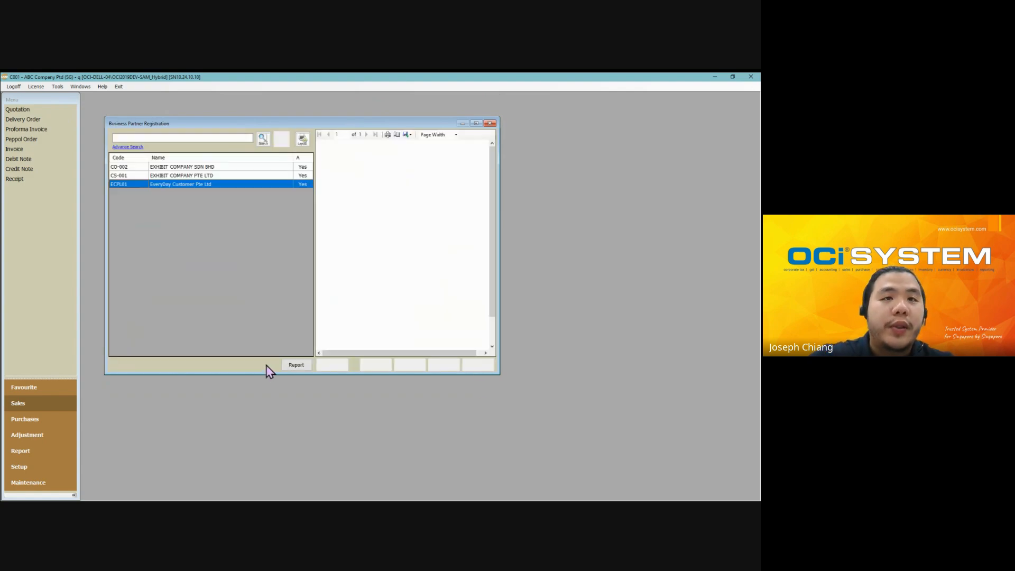
# - Start a new business partner ISPL01, Interesting Supplier Pte Ltd, with its UEN, country Singapore and address code 1 named Office
pyautogui.click(331, 366)
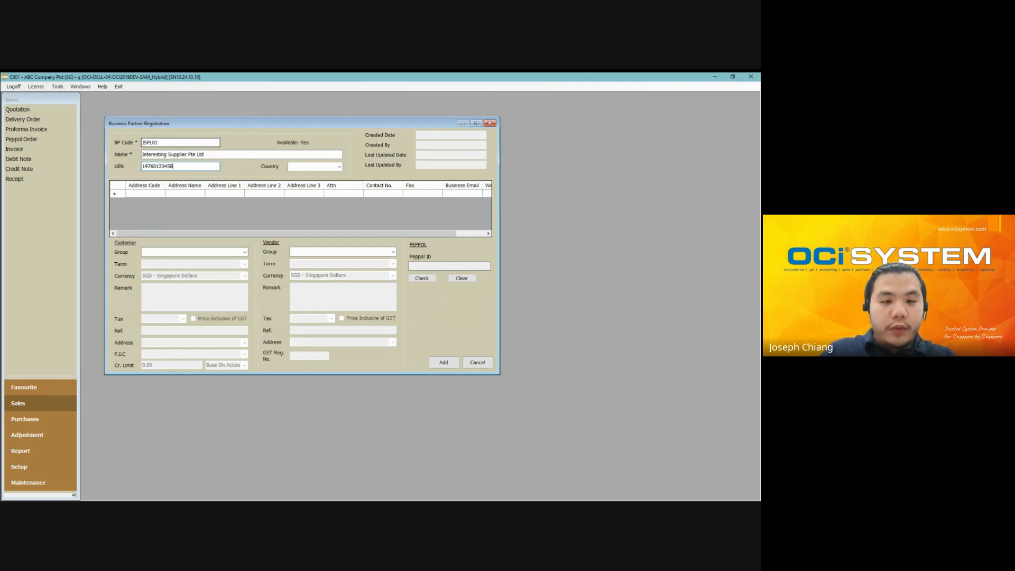
pyautogui.press('Return')
pyautogui.press('Tab')
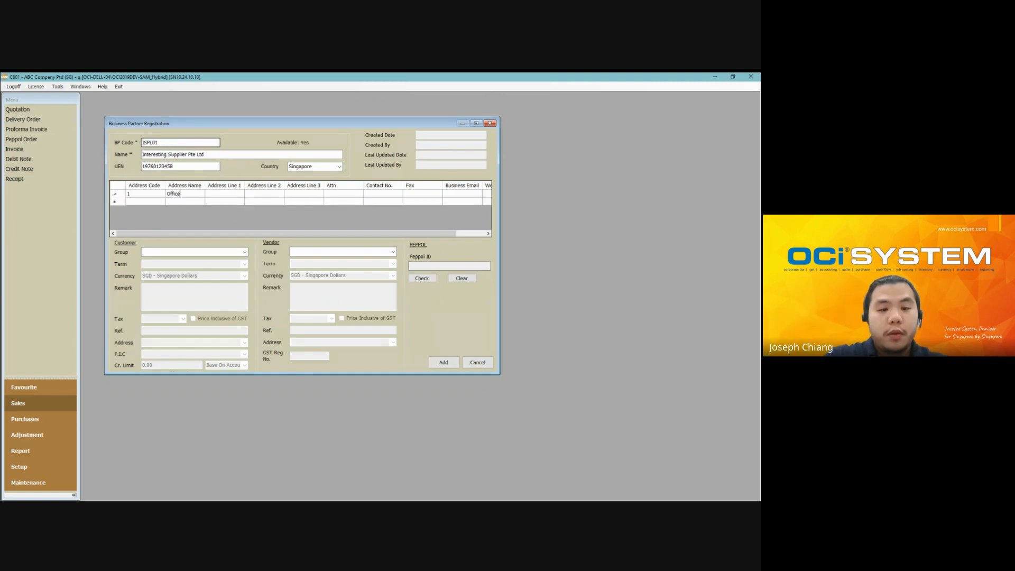
pyautogui.press('Tab')
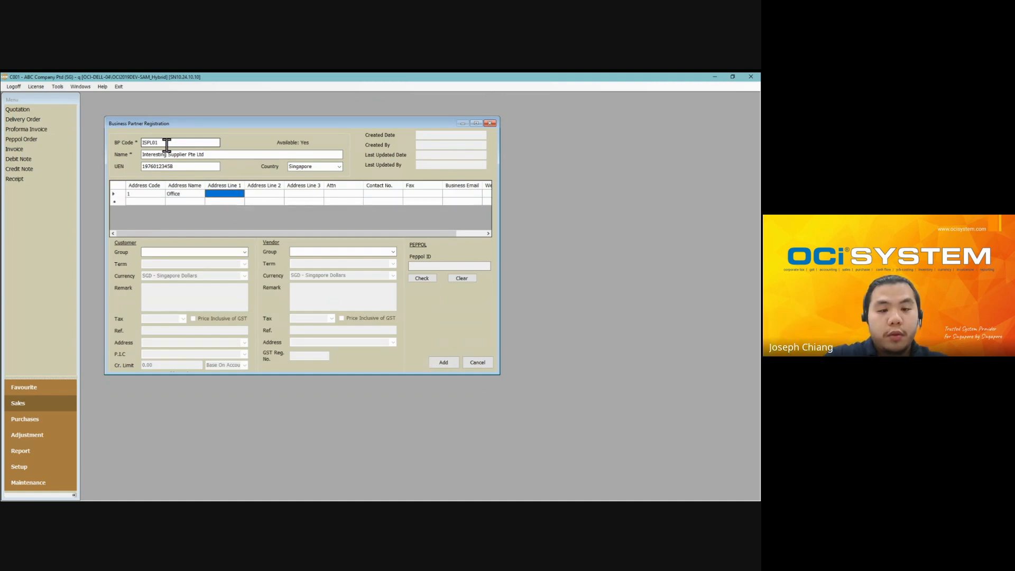
# - Fill in the three address lines of the supplier's Office address with the street, building and postal code
pyautogui.write('1 Intersting Ro')
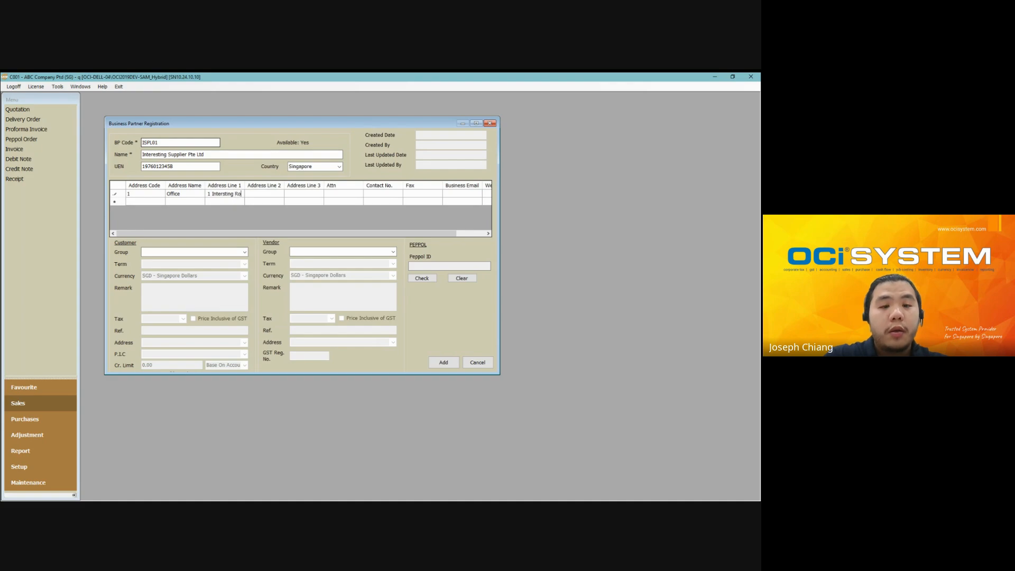
pyautogui.write('ad')
pyautogui.press('Tab')
pyautogui.write('Inter')
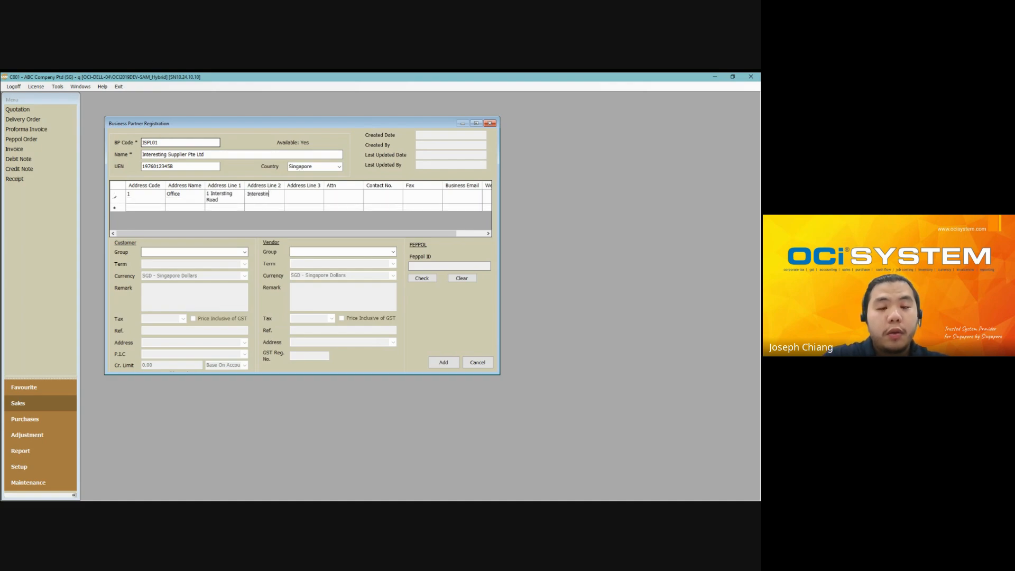
pyautogui.write('esting Building')
pyautogui.press('Tab')
pyautogui.write('Sin')
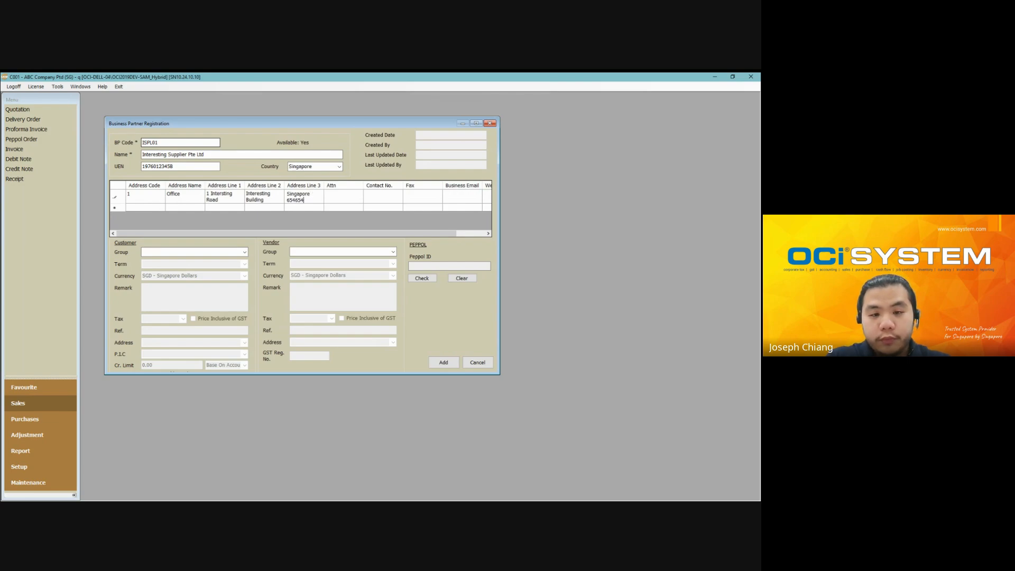
# - Enter the attention person's name, contact number and fax number for the supplier's Office address
pyautogui.press('Tab')
pyautogui.write('Mr')
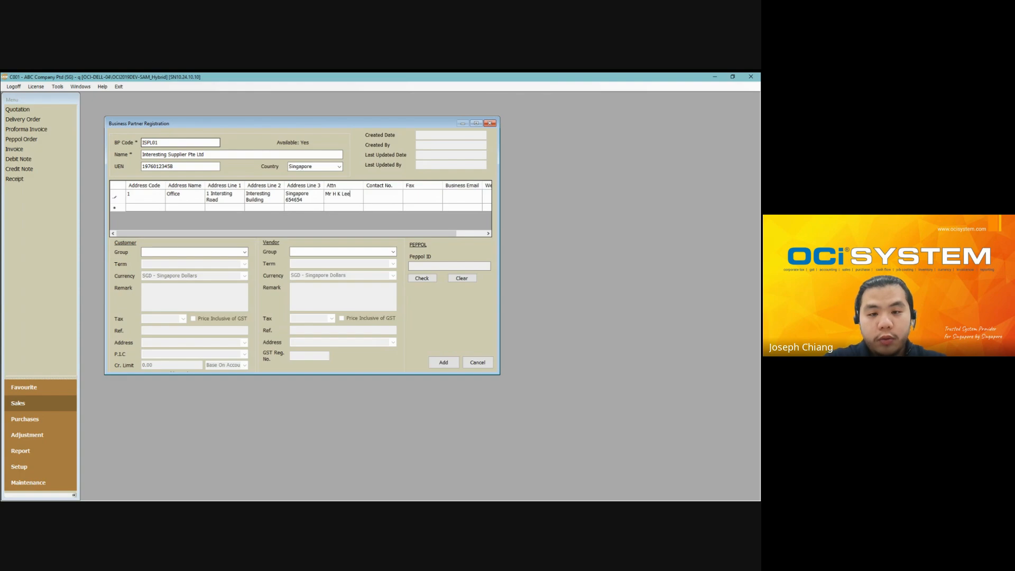
pyautogui.press('Tab')
pyautogui.write('654')
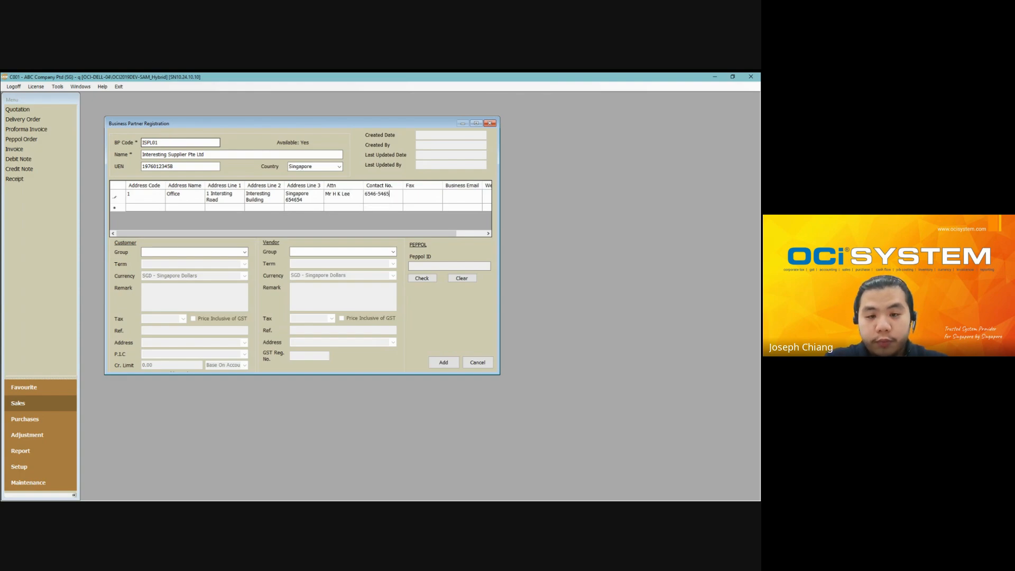
pyautogui.press('Tab')
pyautogui.write('6')
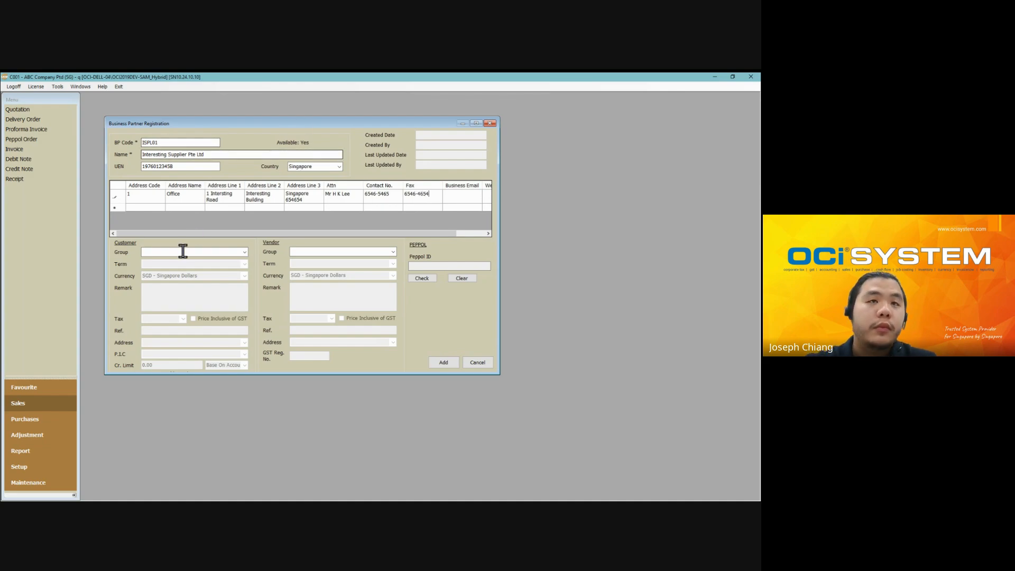
# - Set the supplier's vendor group to SUPPLIER and its vendor term to 7D - 7 Days
pyautogui.click(375, 253)
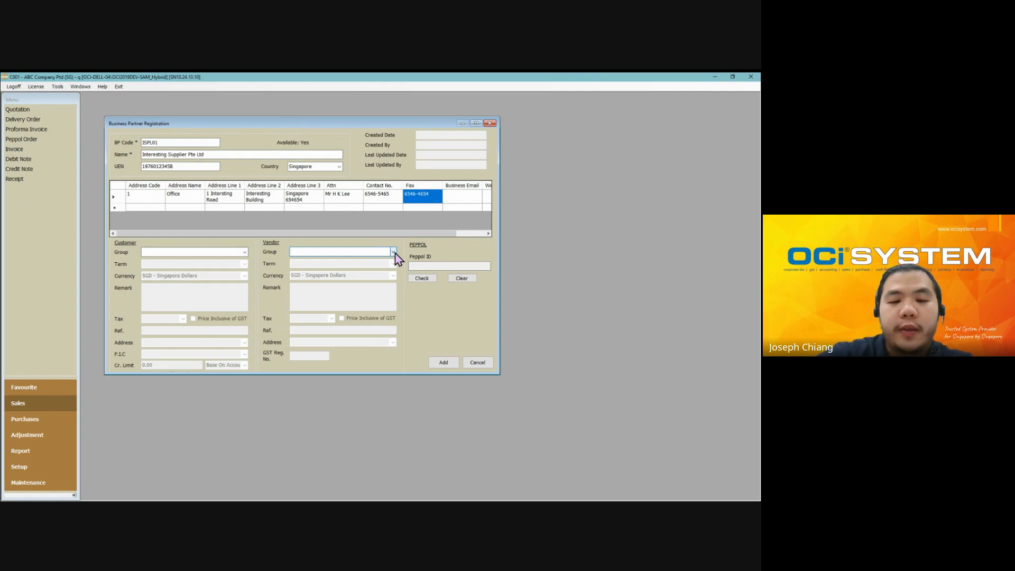
pyautogui.click(395, 253)
pyautogui.click(309, 261)
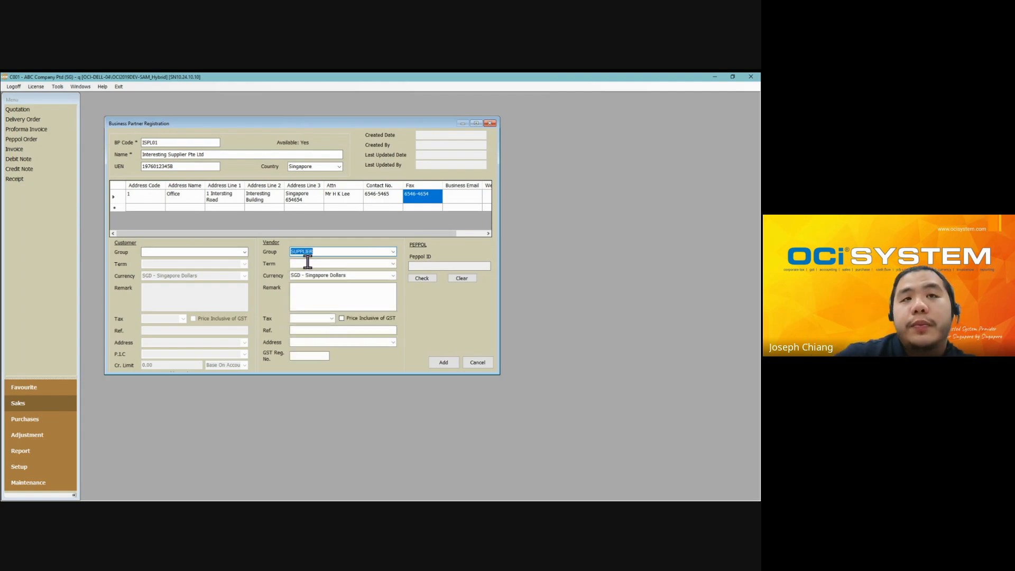
pyautogui.click(391, 263)
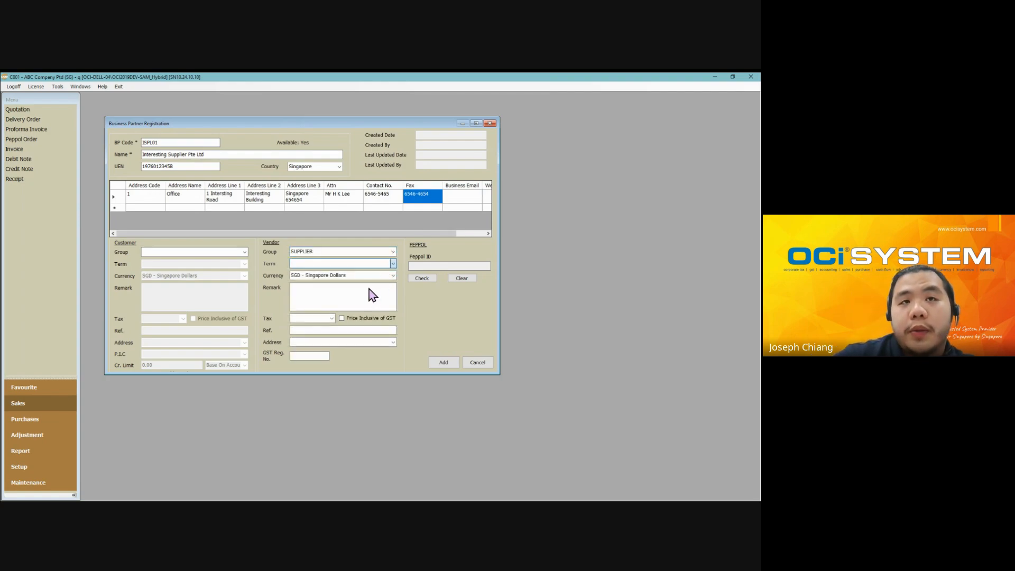
pyautogui.click(343, 275)
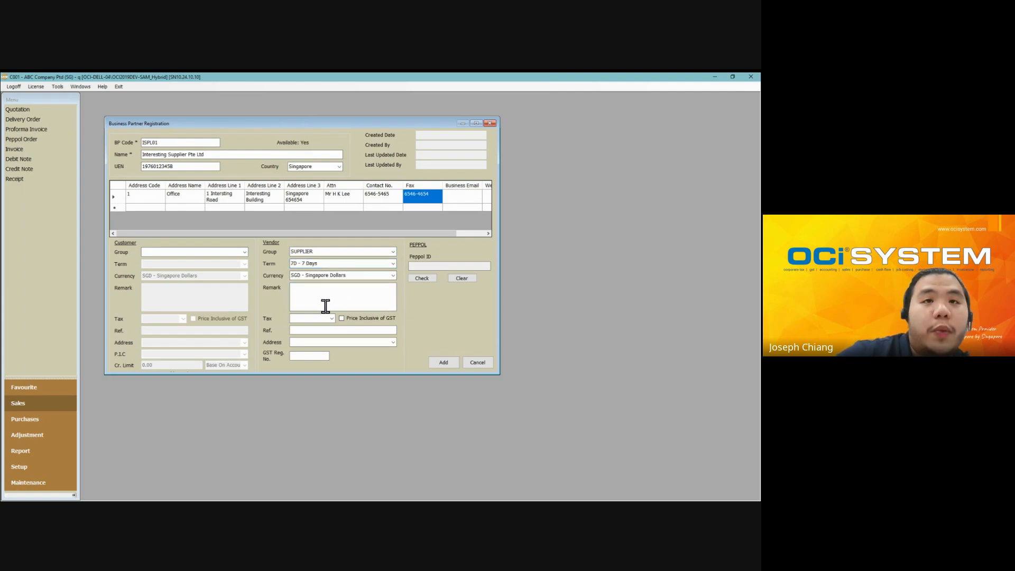
# - Set the vendor tax to TX9 and the vendor address to 1, and add the new business partner
pyautogui.click(331, 318)
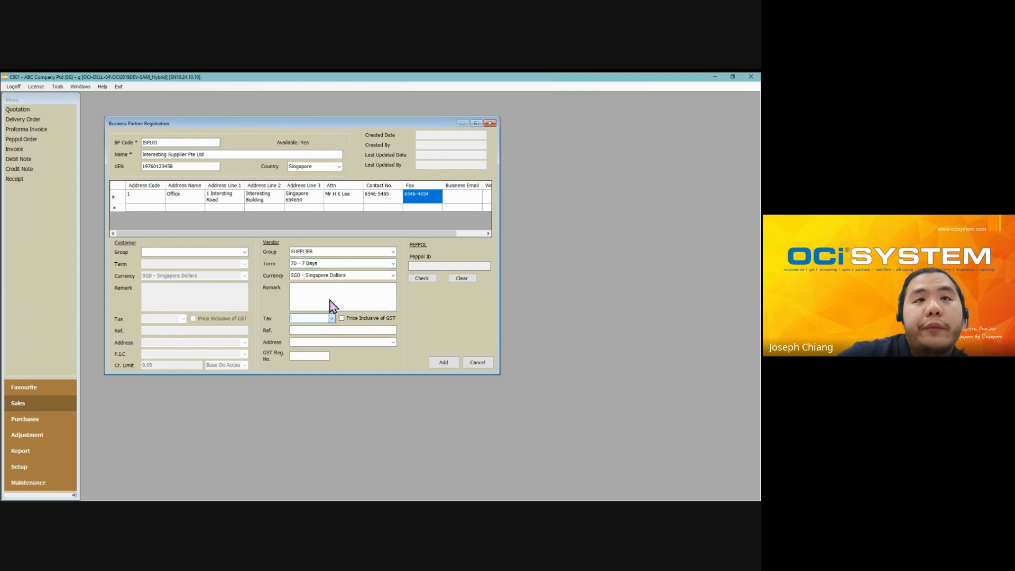
pyautogui.click(334, 273)
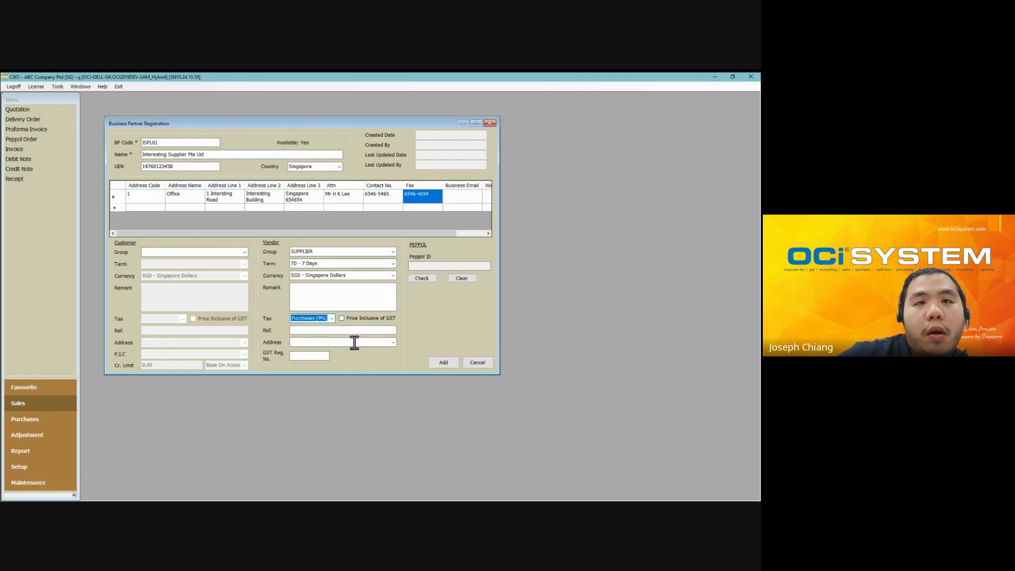
pyautogui.click(393, 342)
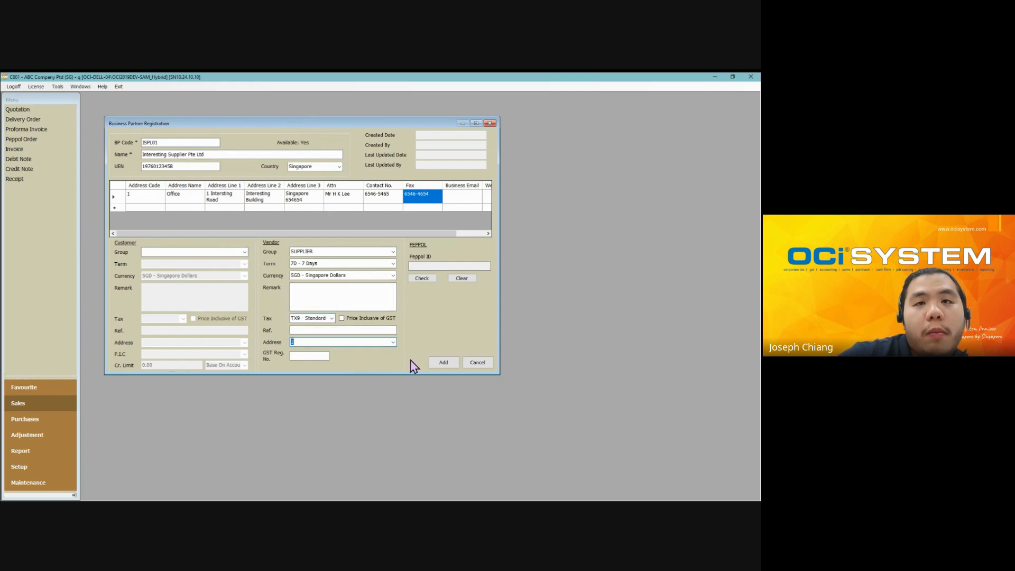
pyautogui.click(444, 367)
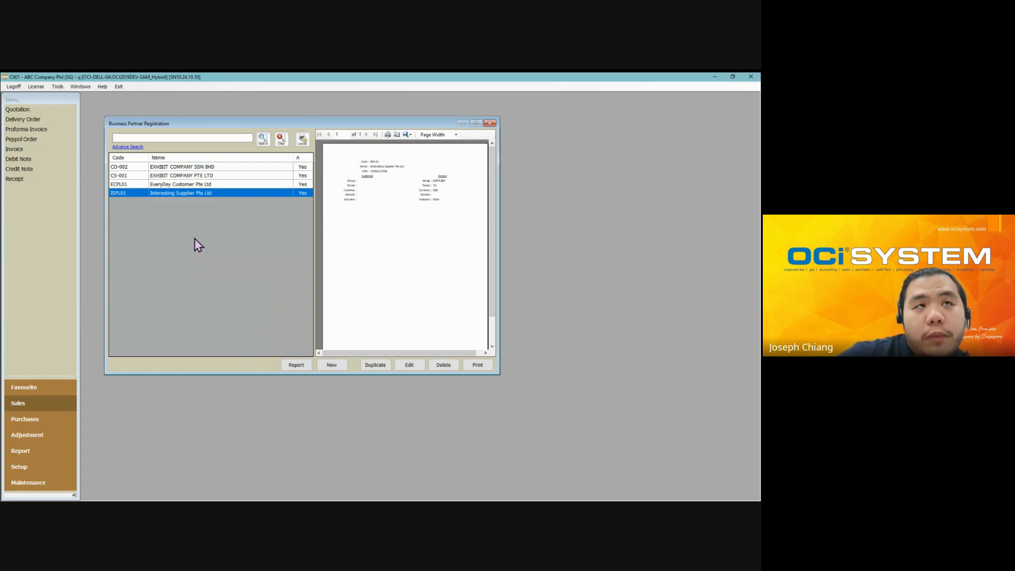
# - Review the settings of Interesting Supplier Pte Ltd and the customer group of EveryDay Customer Pte Ltd, leaving both without saving
pyautogui.doubleClick(218, 195)
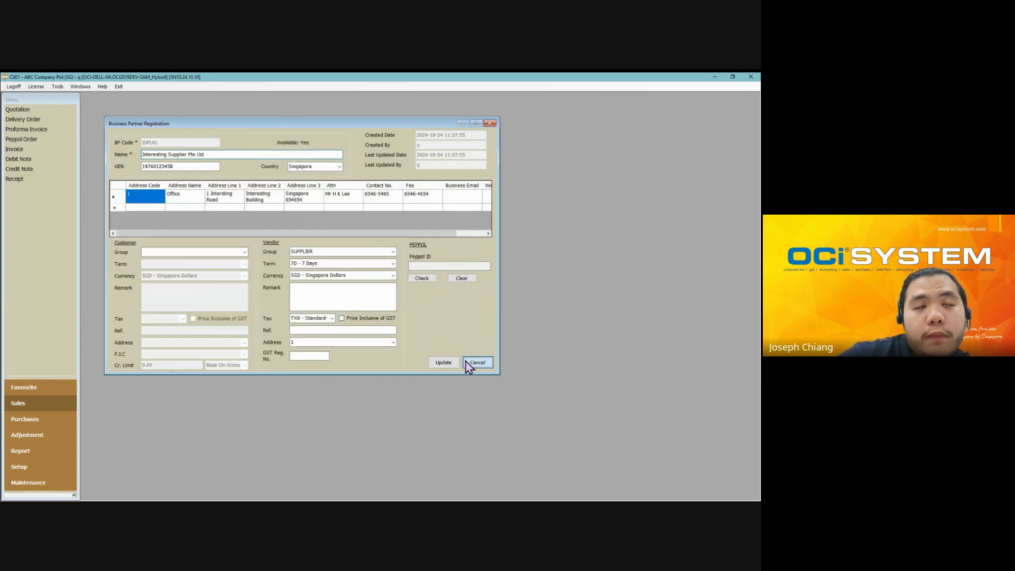
pyautogui.click(470, 363)
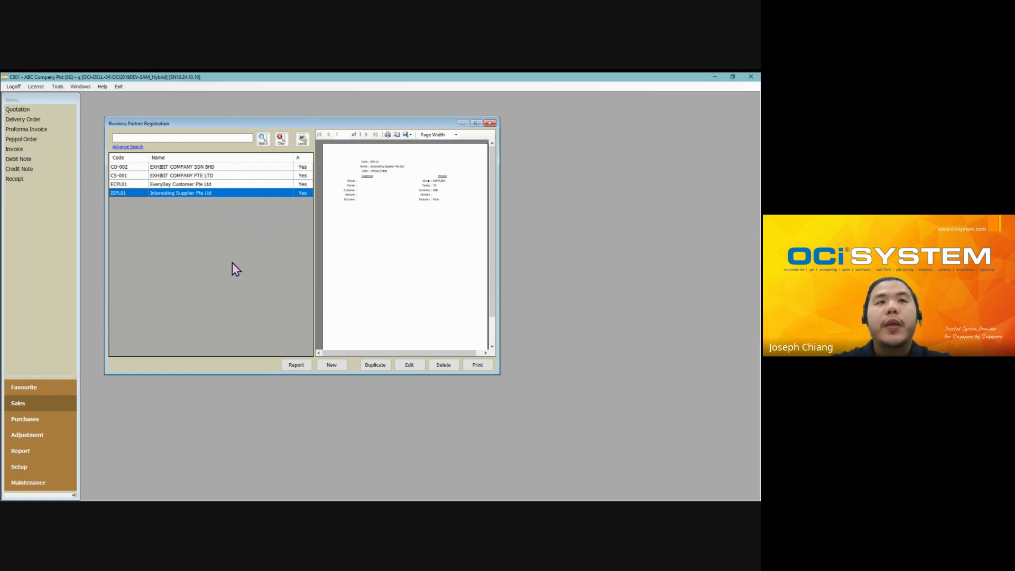
pyautogui.doubleClick(252, 184)
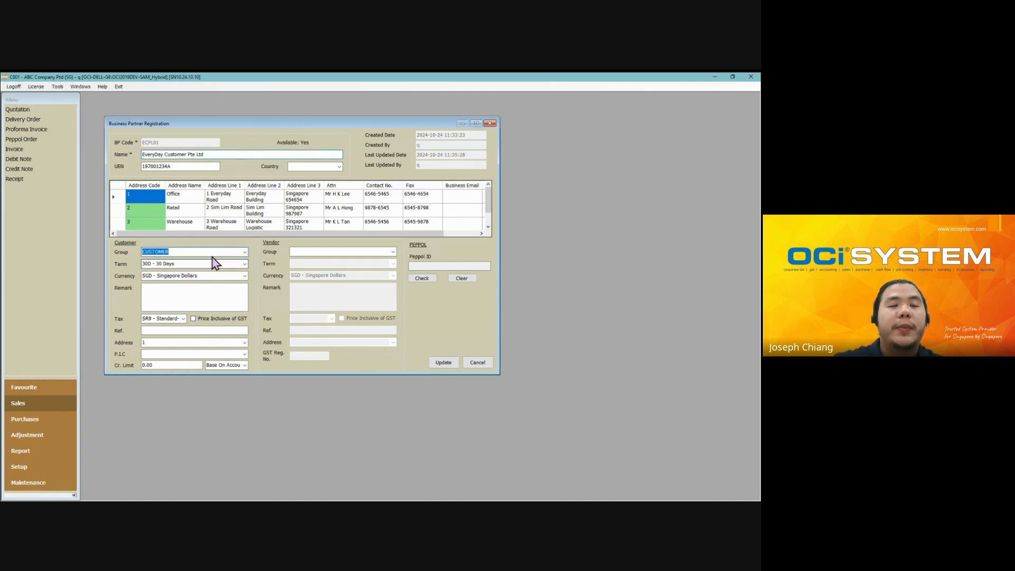
pyautogui.click(211, 253)
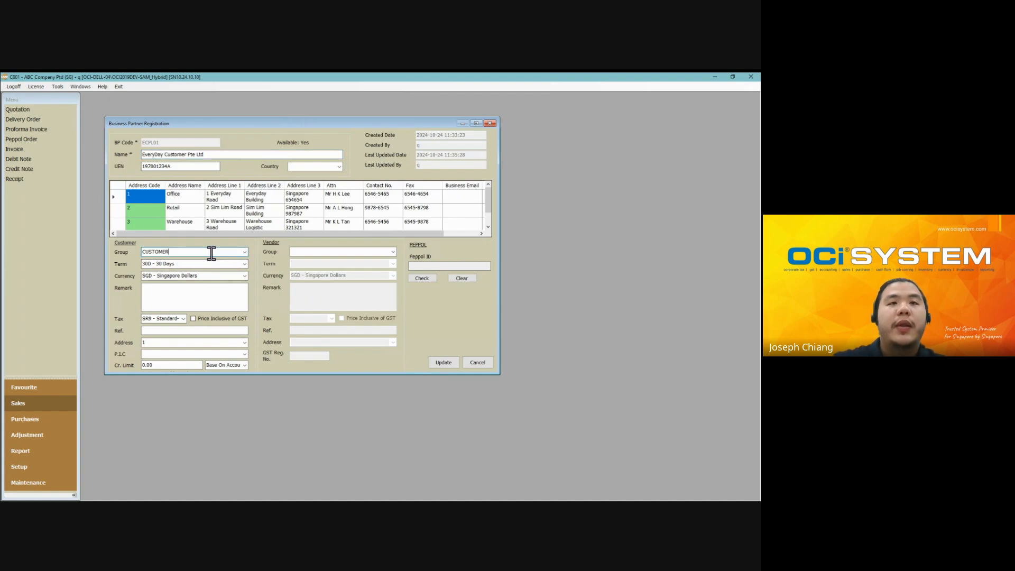
pyautogui.click(479, 362)
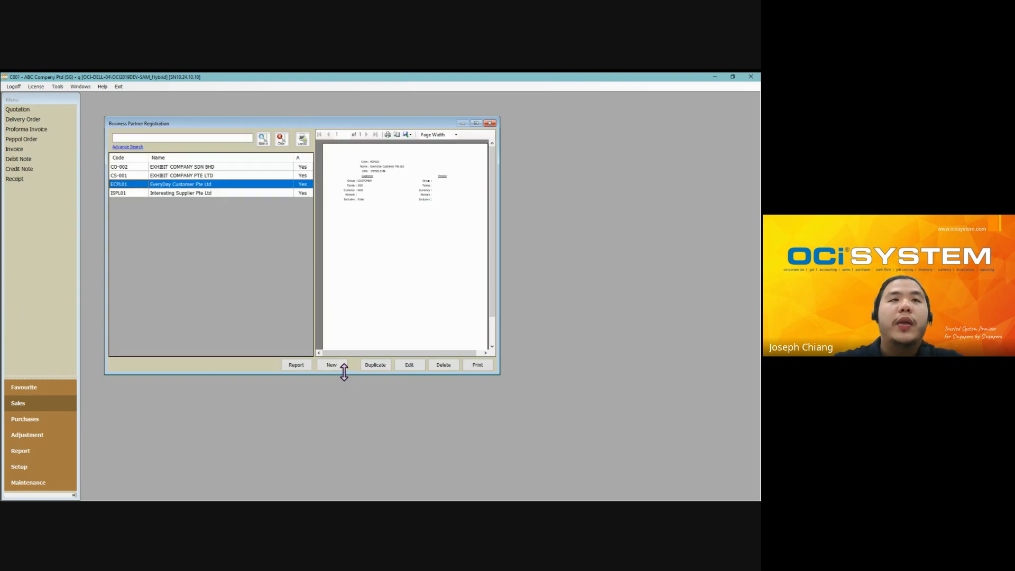
# - Set EveryDay Customer Pte Ltd's vendor group to SUPPLIER and save the updated registration
pyautogui.doubleClick(293, 186)
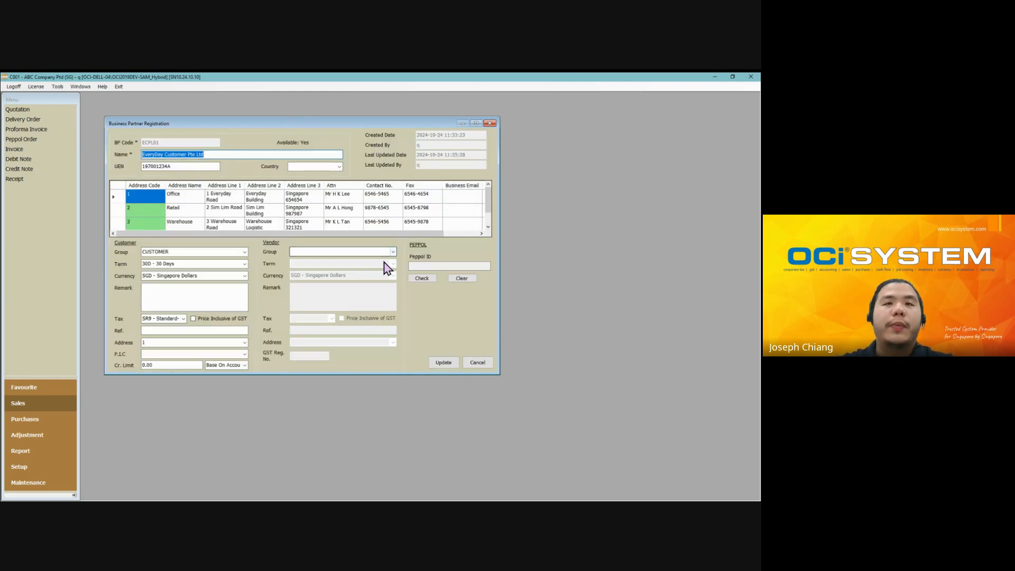
pyautogui.click(392, 253)
pyautogui.click(356, 261)
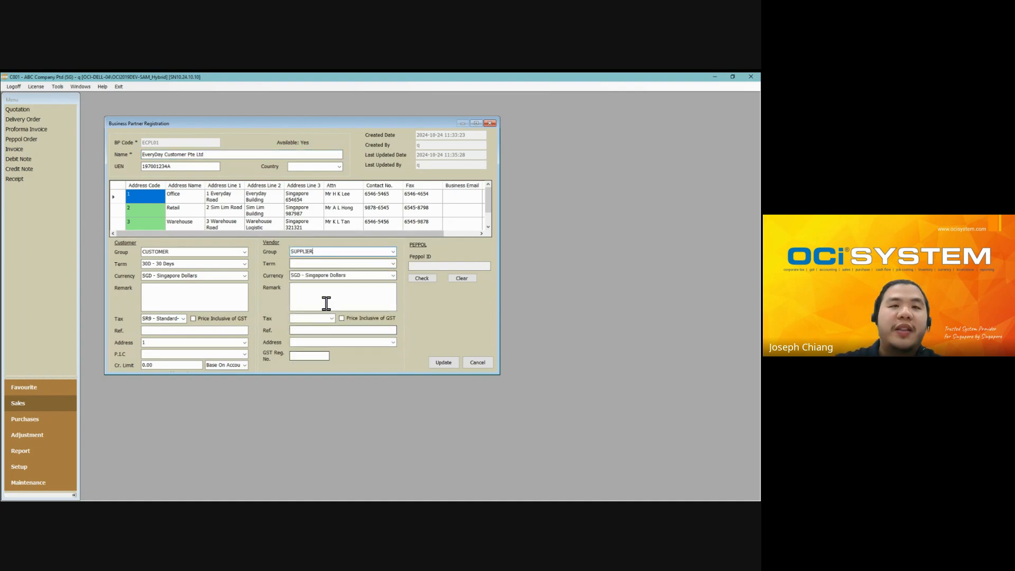
pyautogui.click(442, 363)
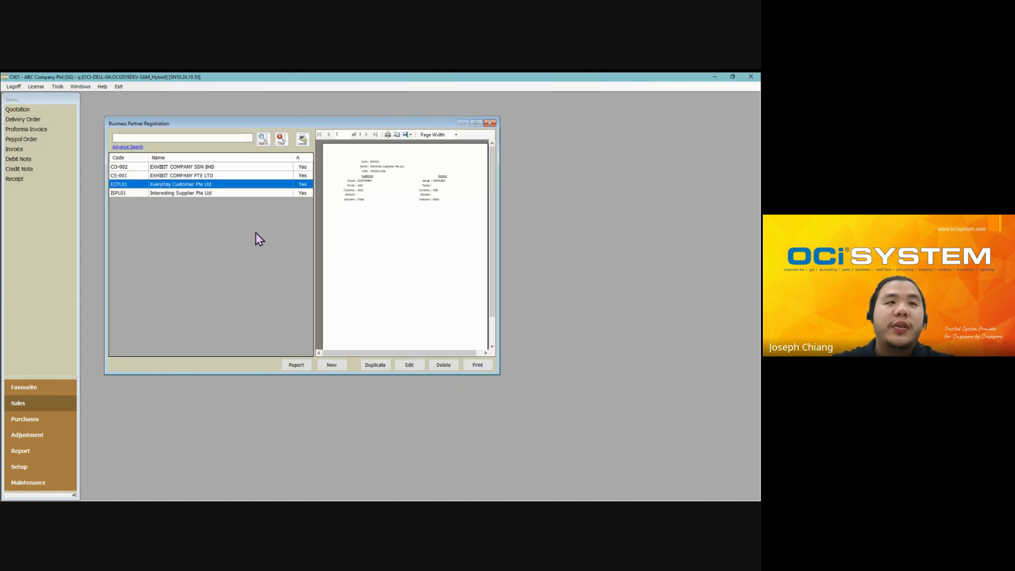
# - Review EveryDay Customer Pte Ltd's customer and vendor settings, leave without saving, and close the Business Partner Registration window
pyautogui.doubleClick(234, 185)
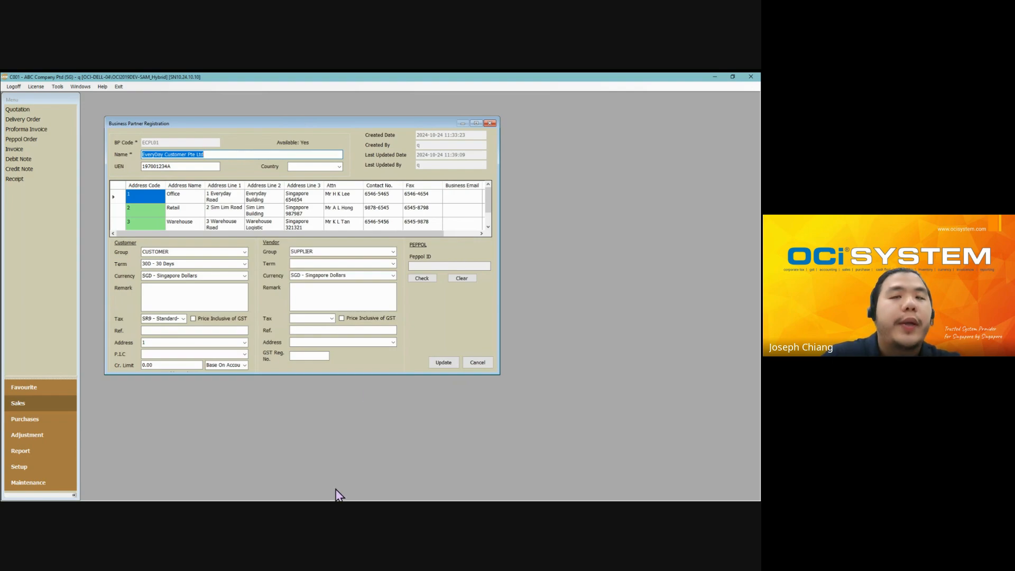
pyautogui.click(483, 365)
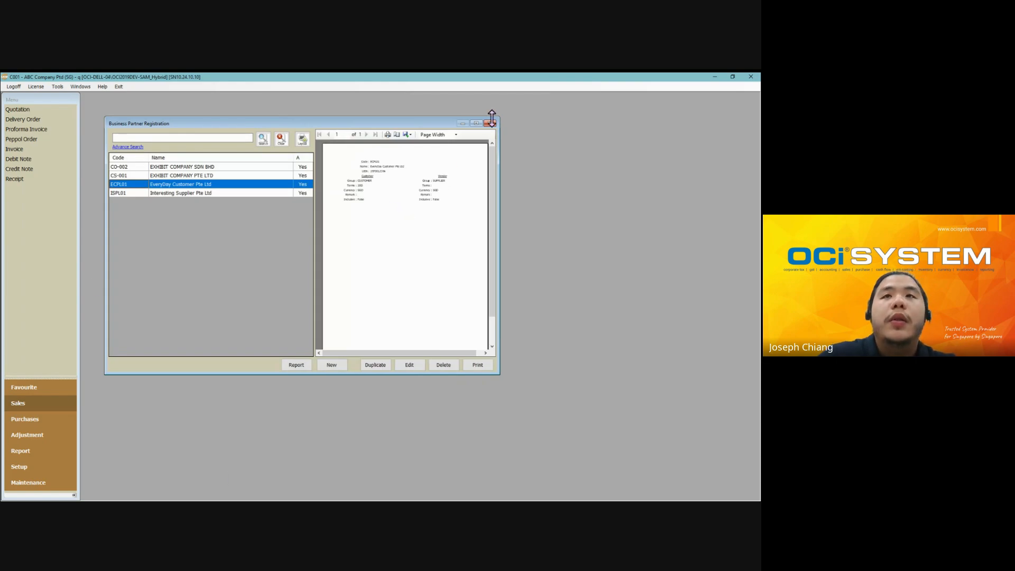
pyautogui.click(490, 123)
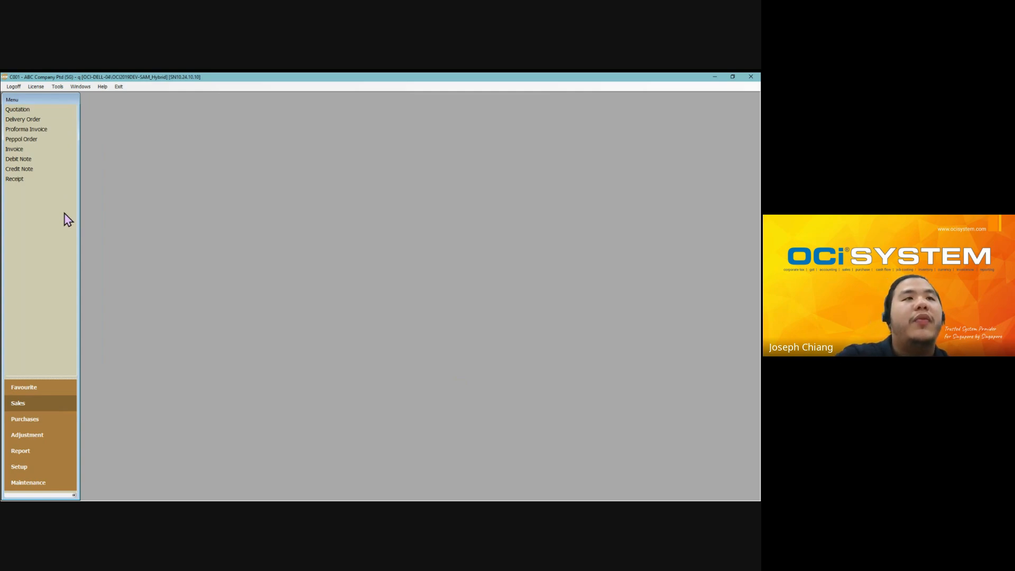
# - Open the item setup and start a new item with code SVC001 in the group SV - Service Group
pyautogui.click(38, 468)
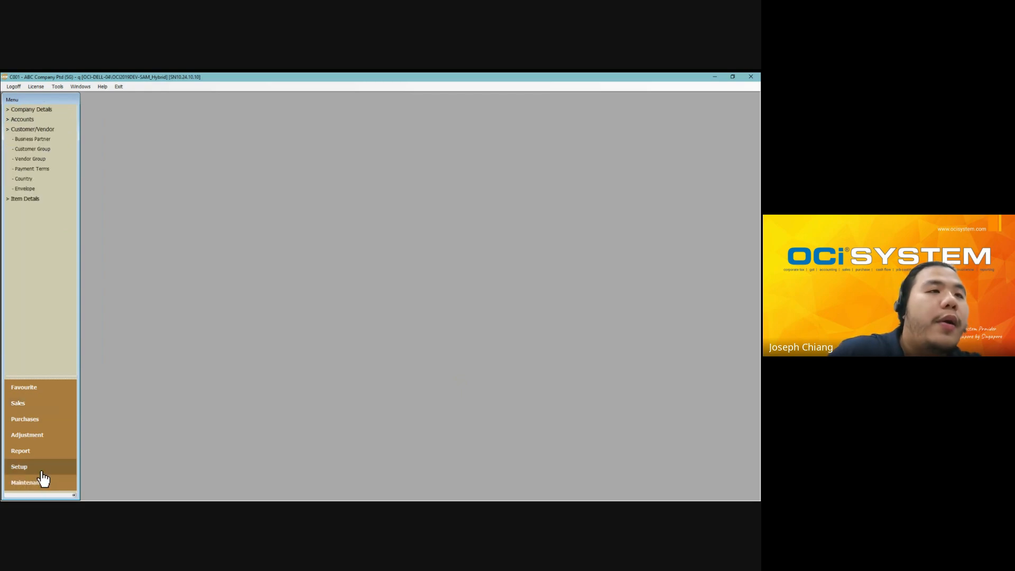
pyautogui.click(30, 199)
pyautogui.click(19, 150)
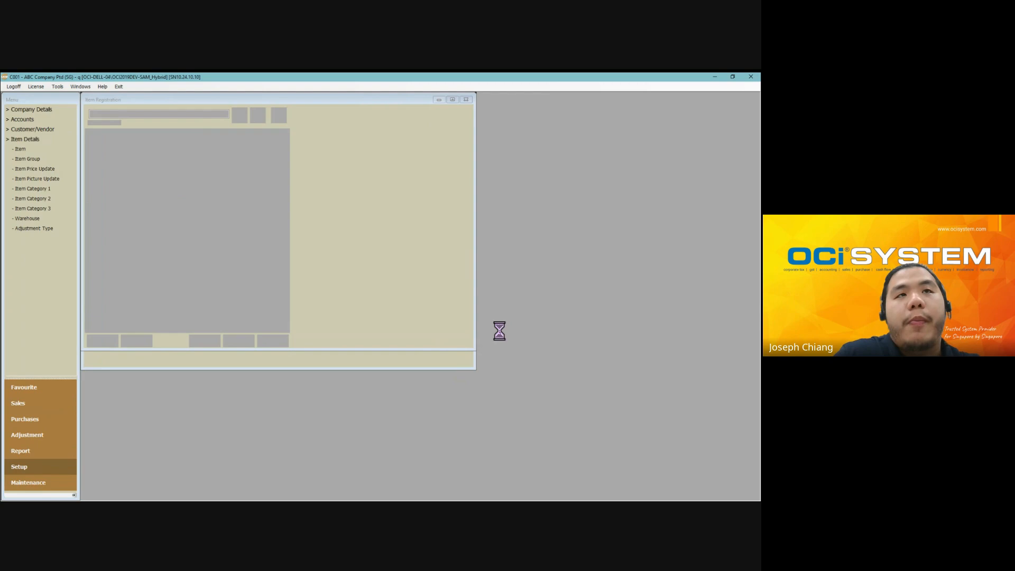
pyautogui.click(307, 341)
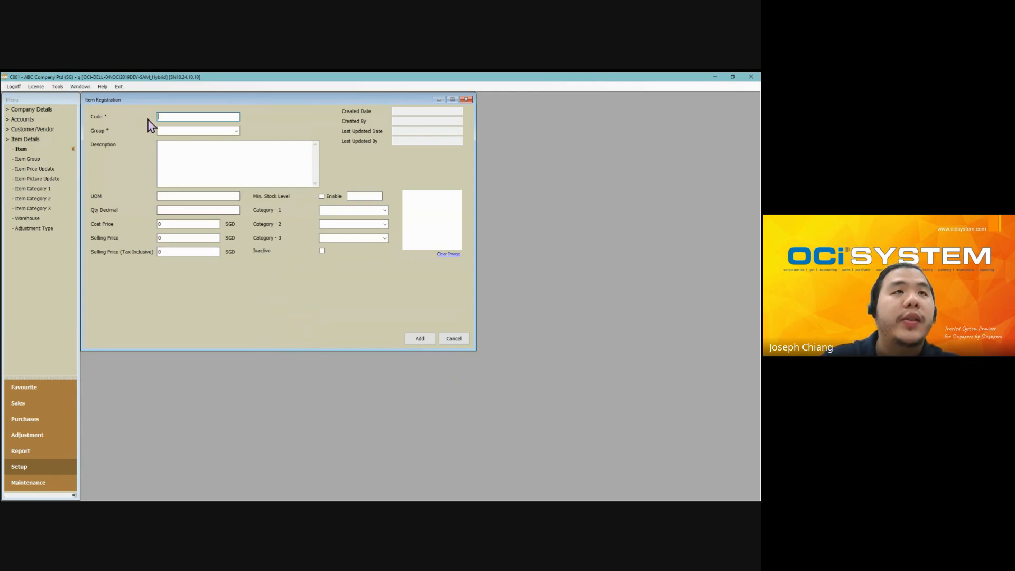
pyautogui.write('SVC')
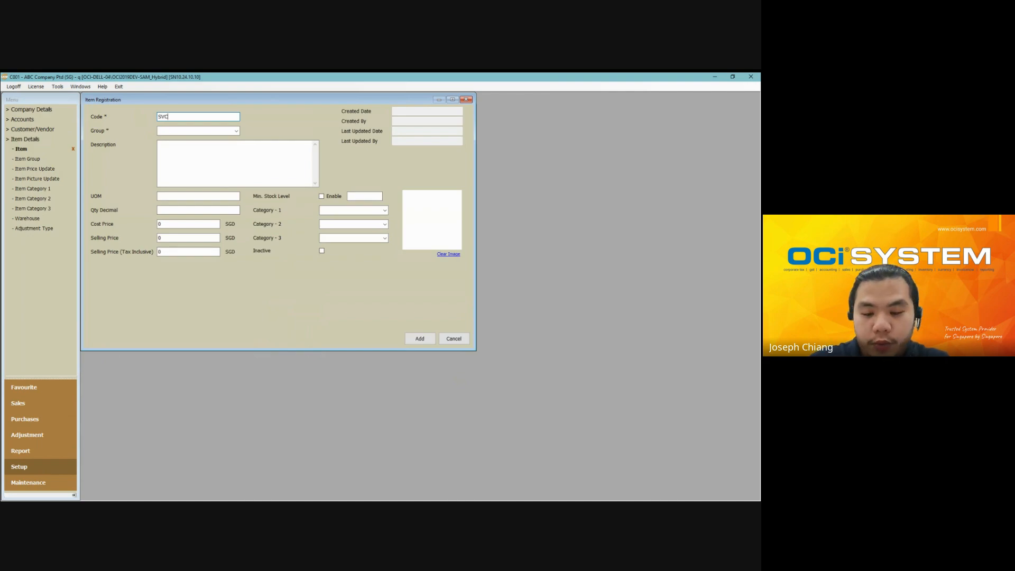
pyautogui.write('001')
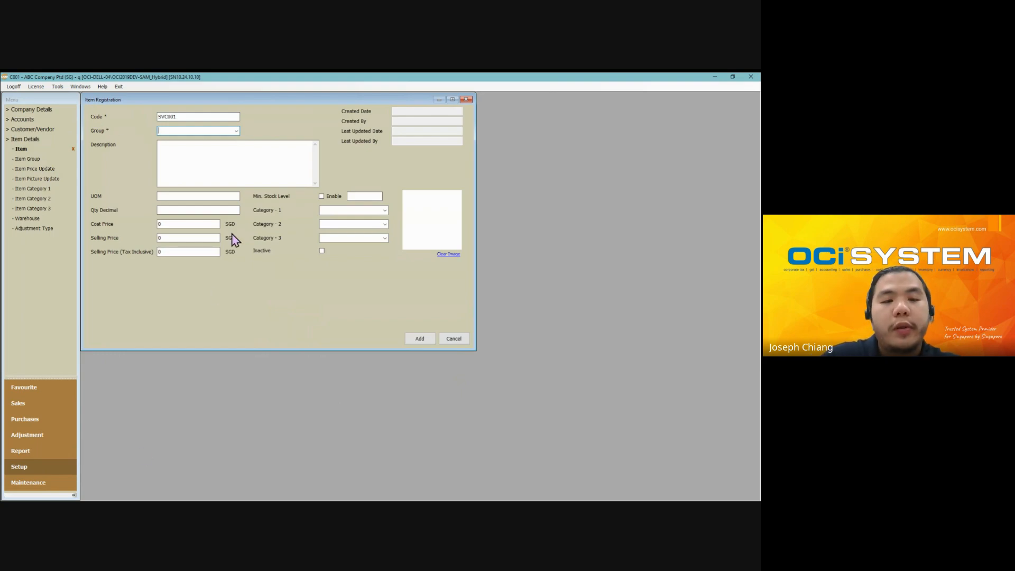
pyautogui.click(233, 131)
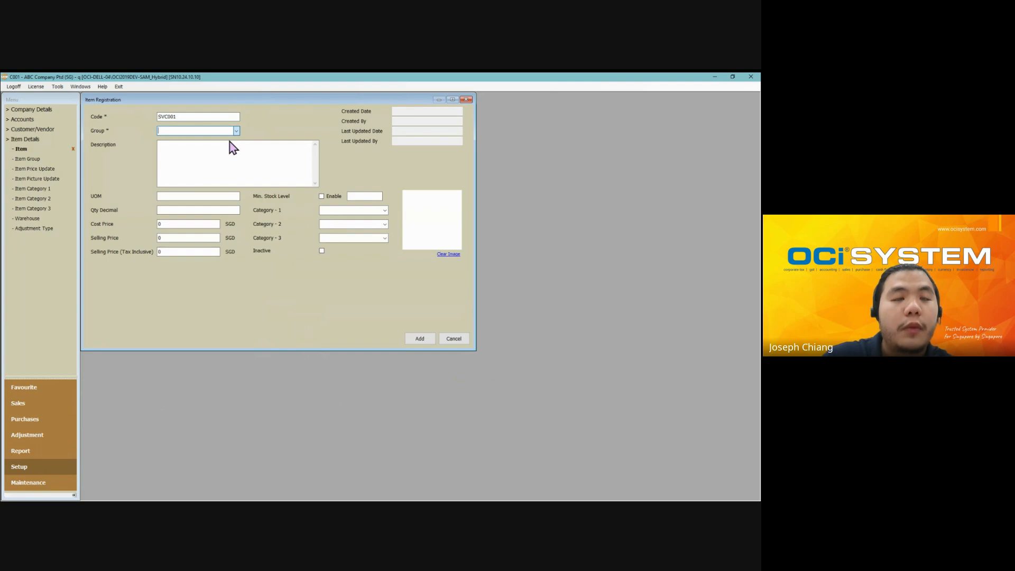
pyautogui.click(230, 153)
pyautogui.click(271, 177)
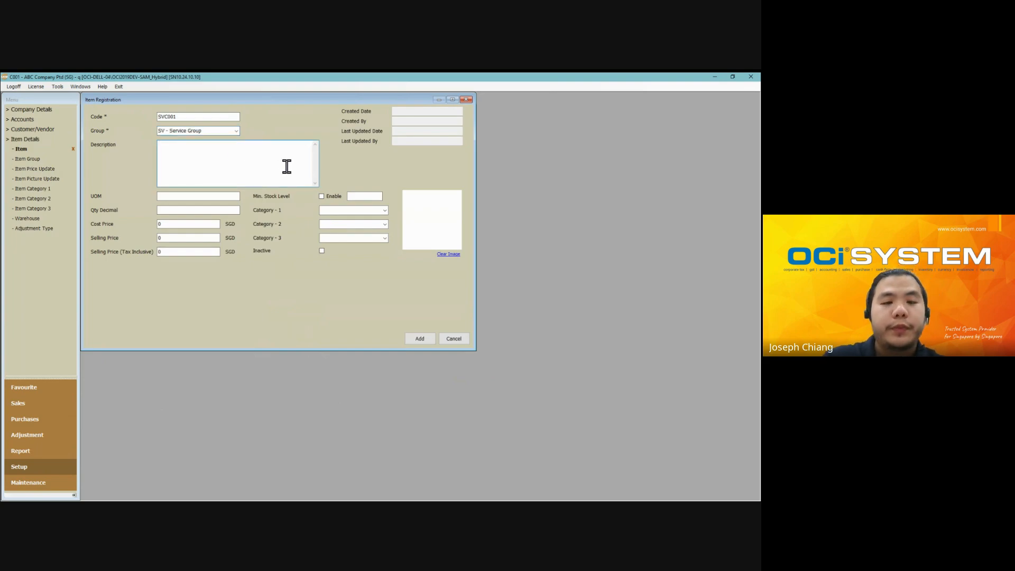
pyautogui.write('dELIVER')
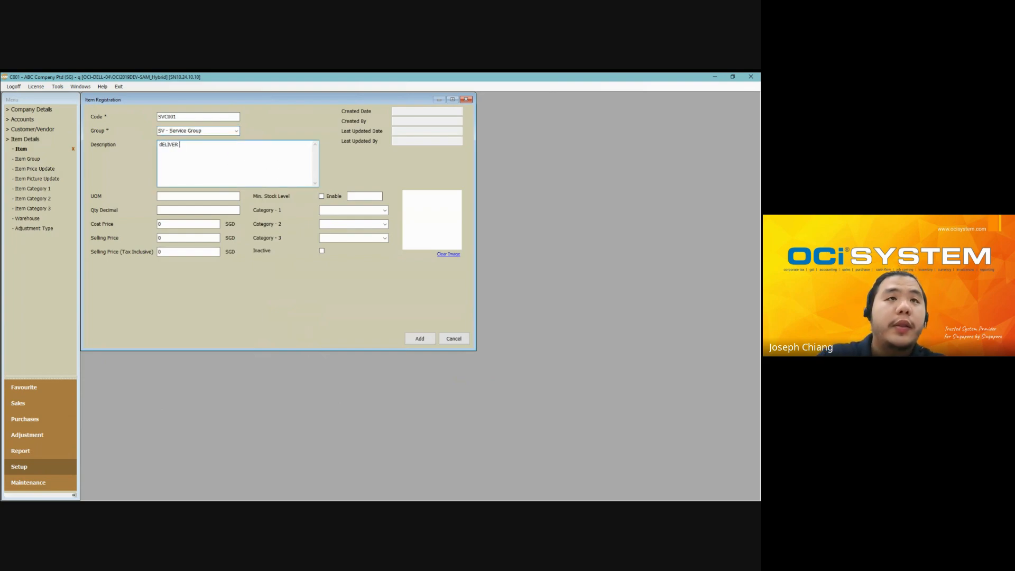
pyautogui.press('BackSpace')
pyautogui.press('BackSpace')
pyautogui.press('BackSpace')
pyautogui.press('BackSpace')
pyautogui.press('BackSpace')
pyautogui.press('BackSpace')
pyautogui.press('BackSpace')
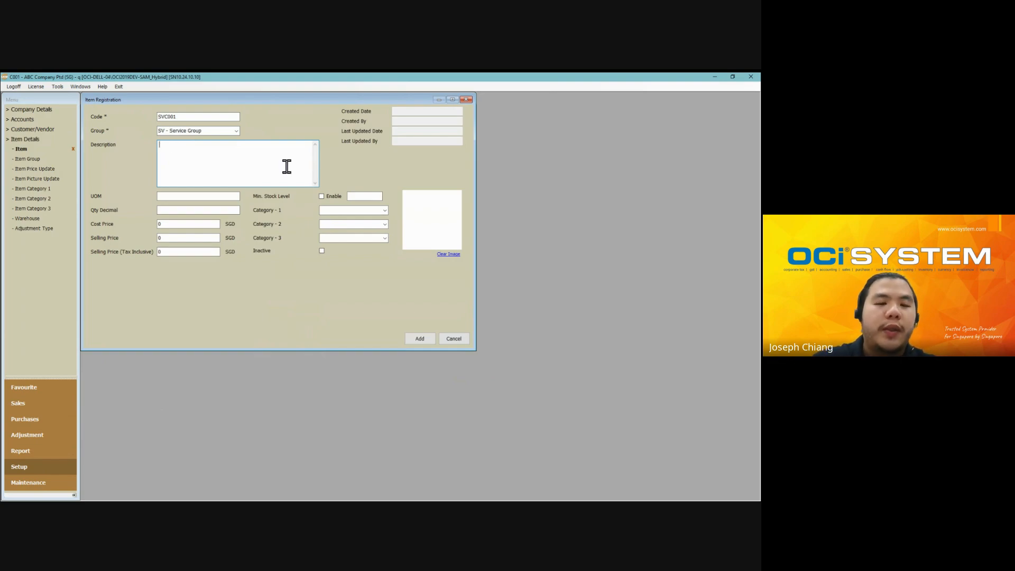
# - Describe the item as "Delivery Service", followed by a blank line and the lines "Collect From:", "Deliver To:" and "Contact:"
pyautogui.write('D')
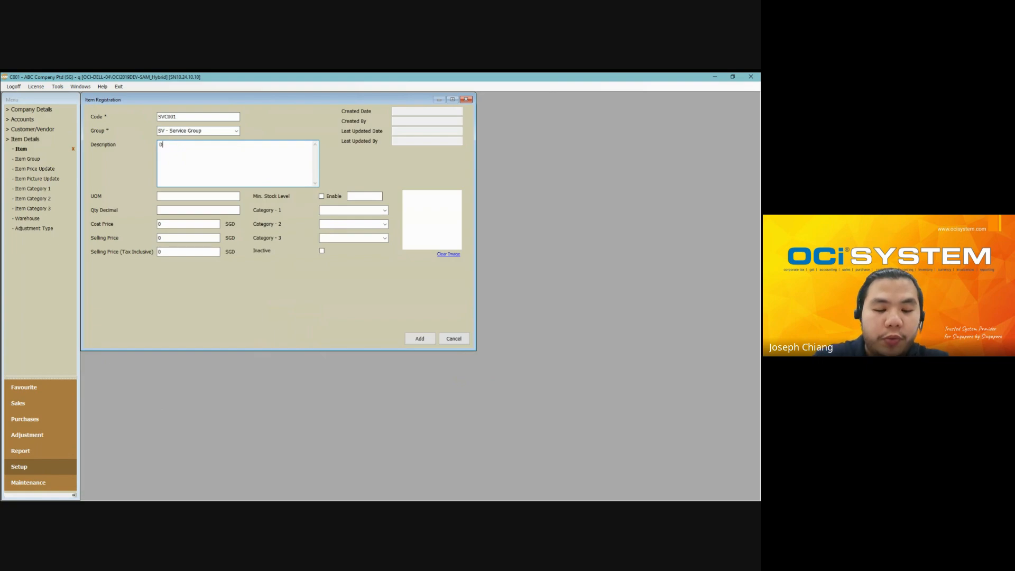
pyautogui.write('elivery')
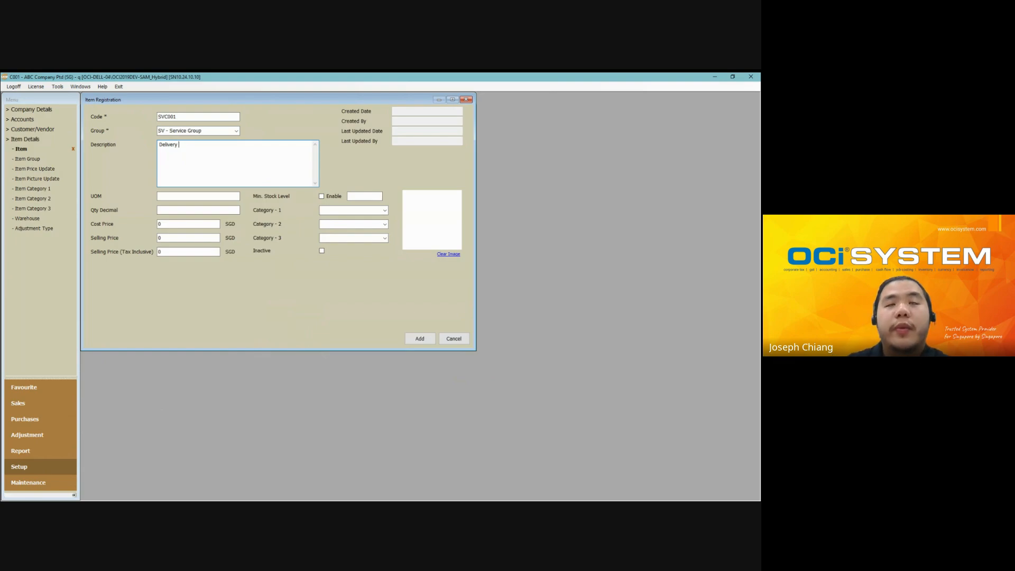
pyautogui.doubleClick(185, 116)
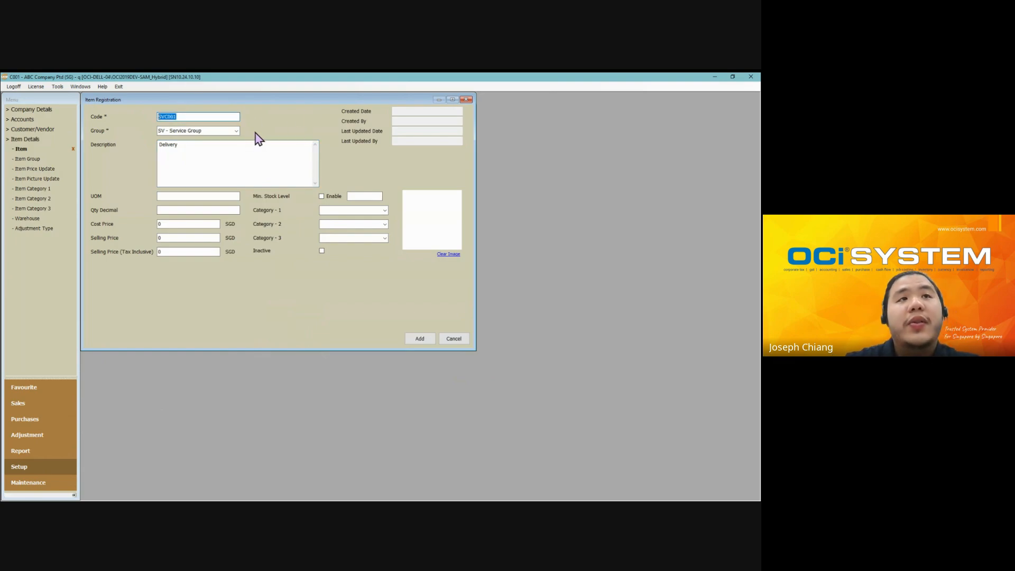
pyautogui.click(201, 163)
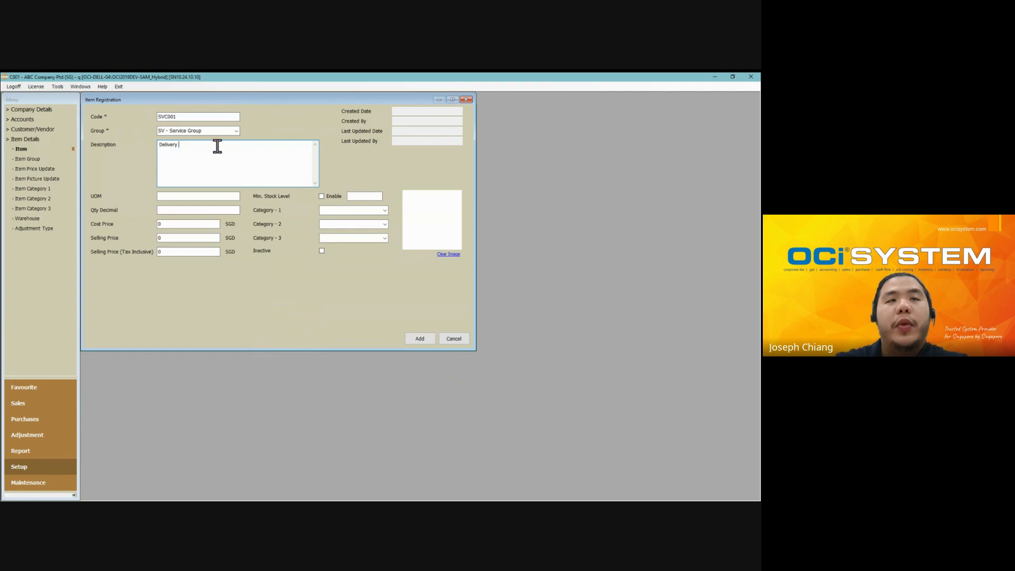
pyautogui.write('Service')
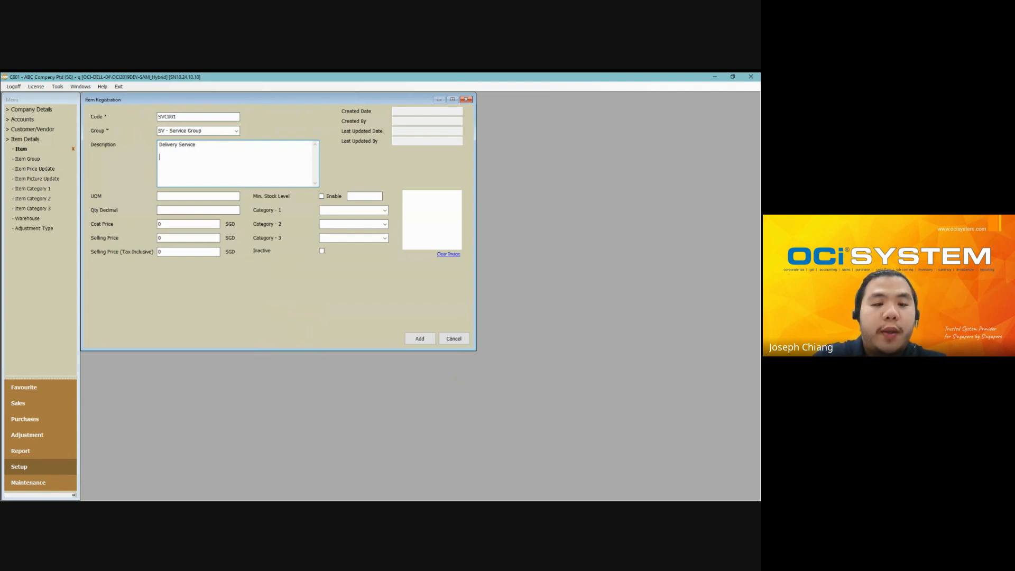
pyautogui.write('Collect From:')
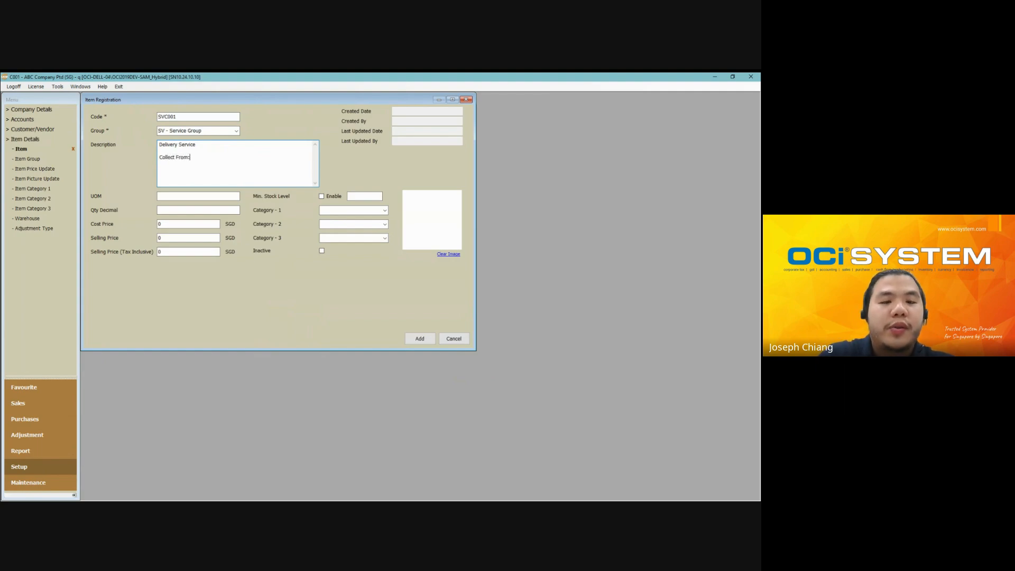
pyautogui.write('Delivery')
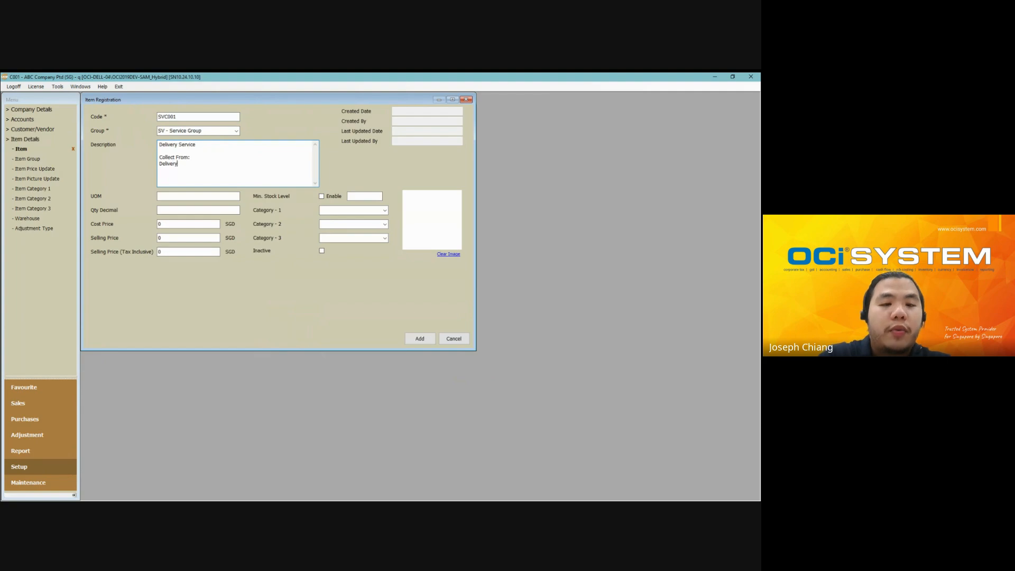
pyautogui.press('BackSpace')
pyautogui.write(' To:')
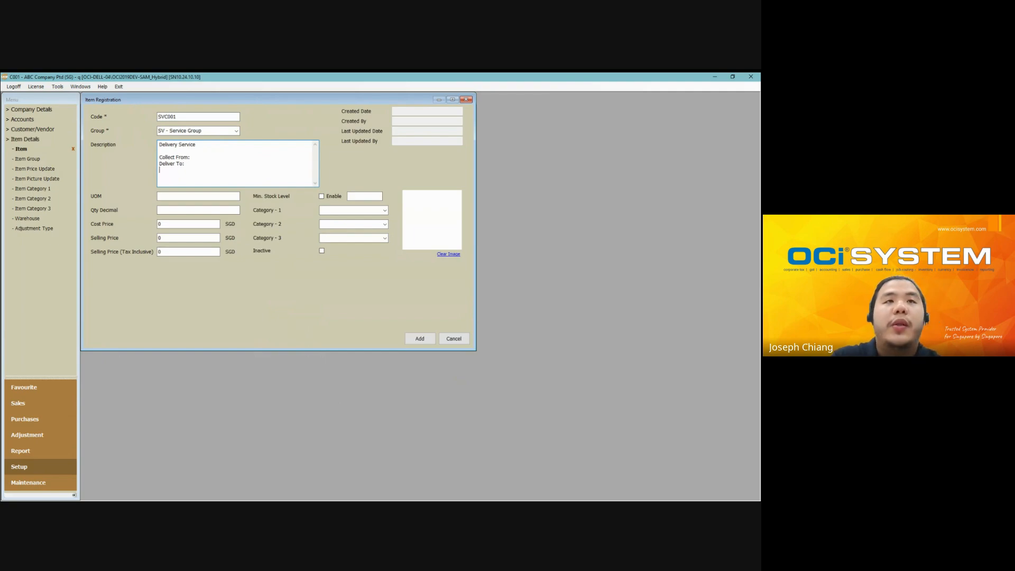
pyautogui.write('Cont')
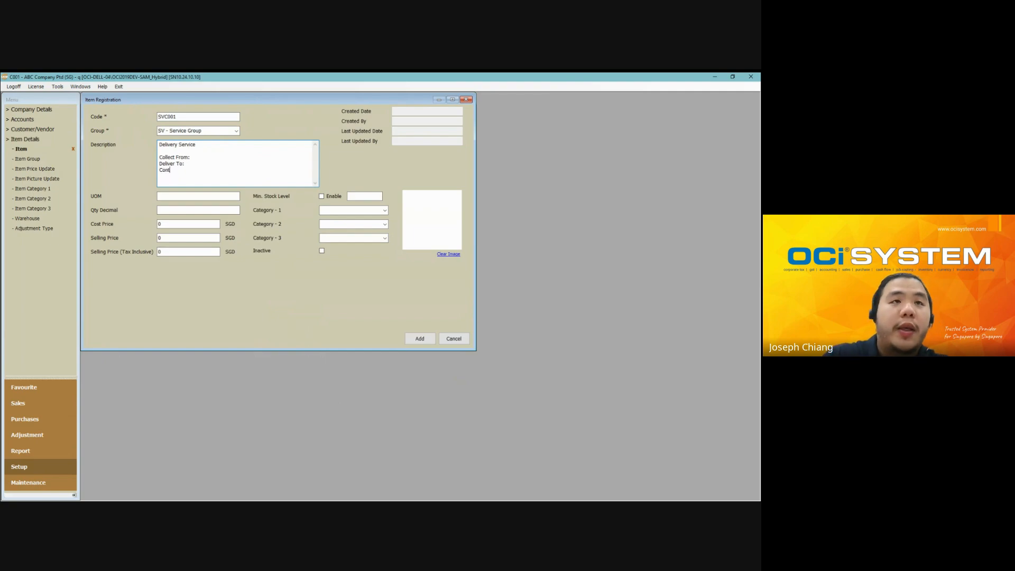
pyautogui.write('act:')
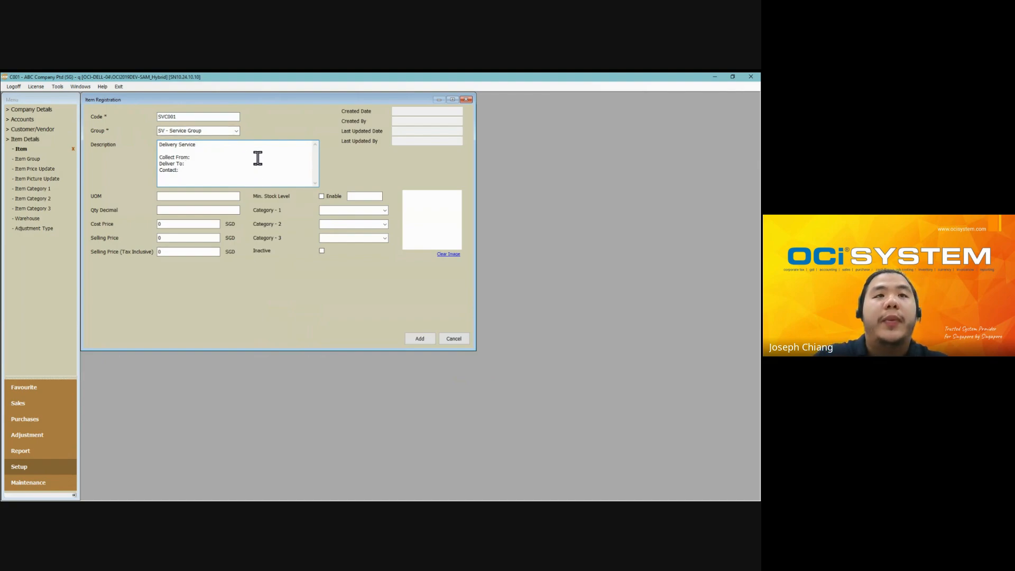
# - Set the item's unit of measure to Trip and its quantity decimals to 2
pyautogui.click(220, 196)
pyautogui.write('Trip')
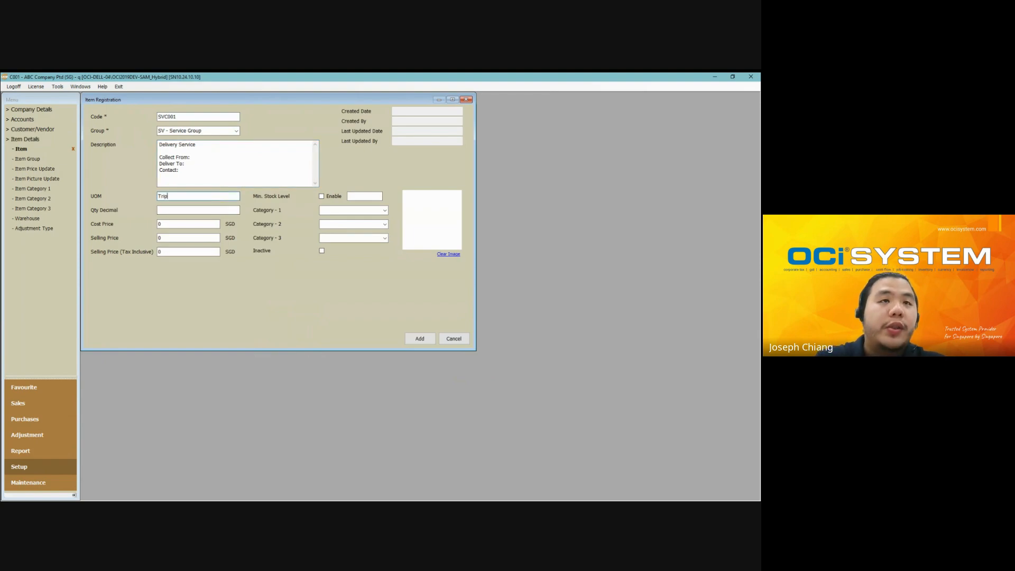
pyautogui.press('Tab')
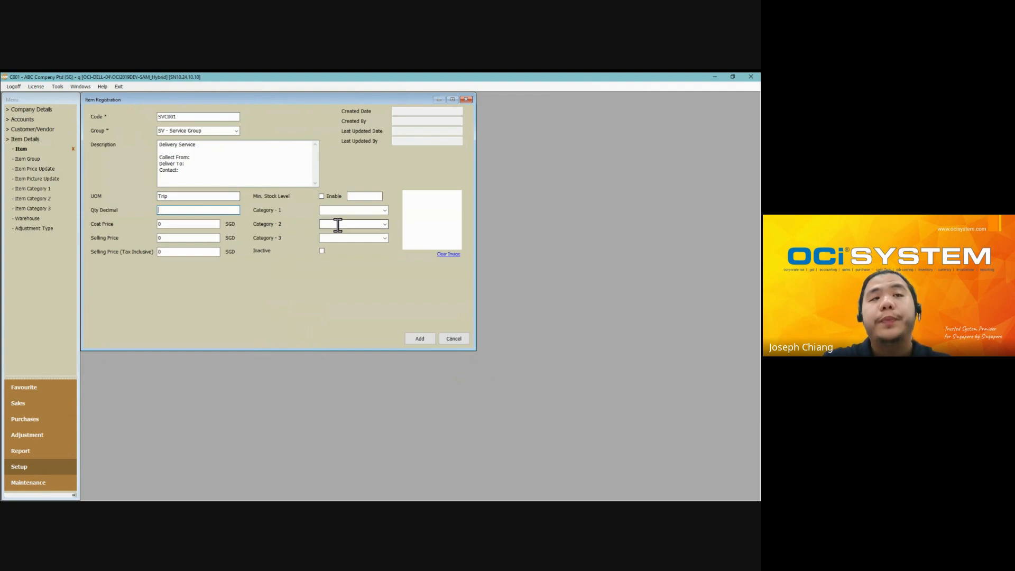
pyautogui.click(180, 196)
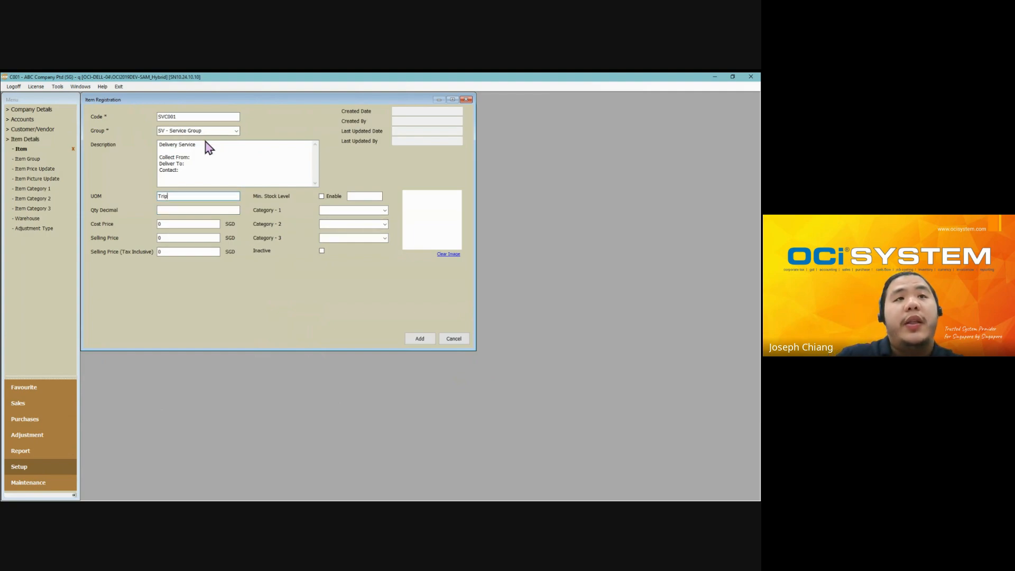
pyautogui.moveTo(170, 198)
pyautogui.mouseDown()
pyautogui.moveTo(144, 202)
pyautogui.moveTo(166, 201)
pyautogui.mouseUp()
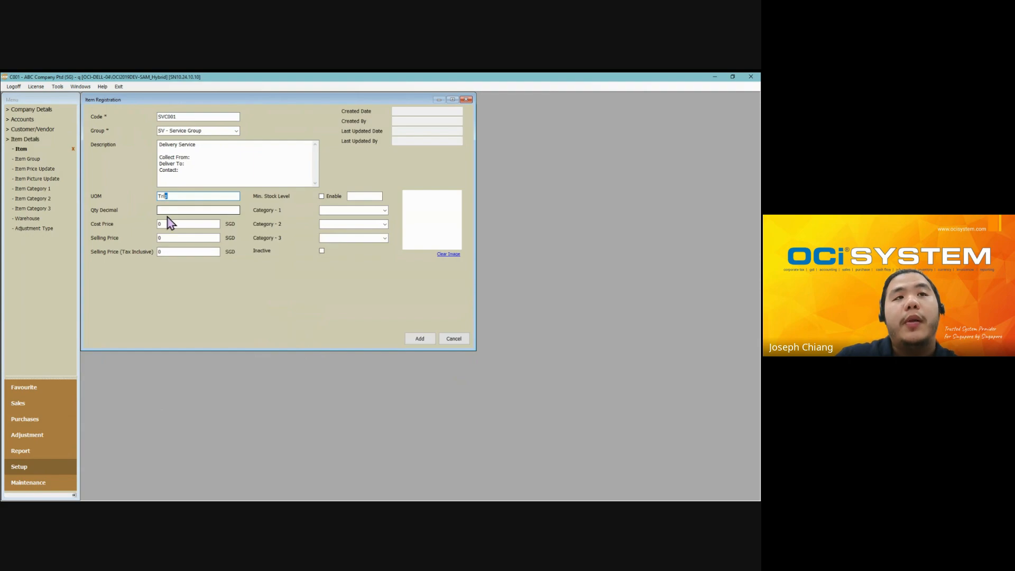
pyautogui.click(170, 210)
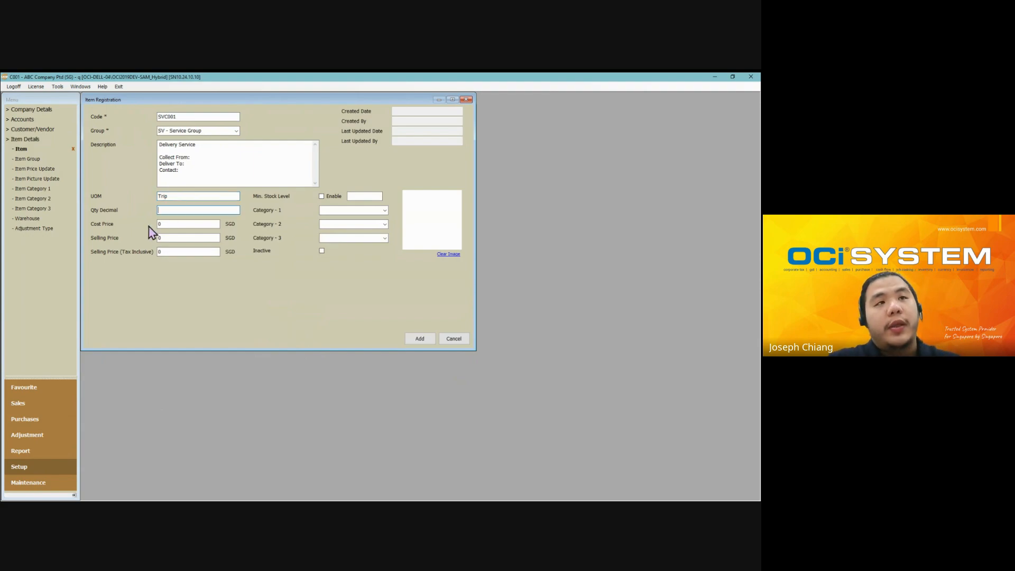
pyautogui.write('2')
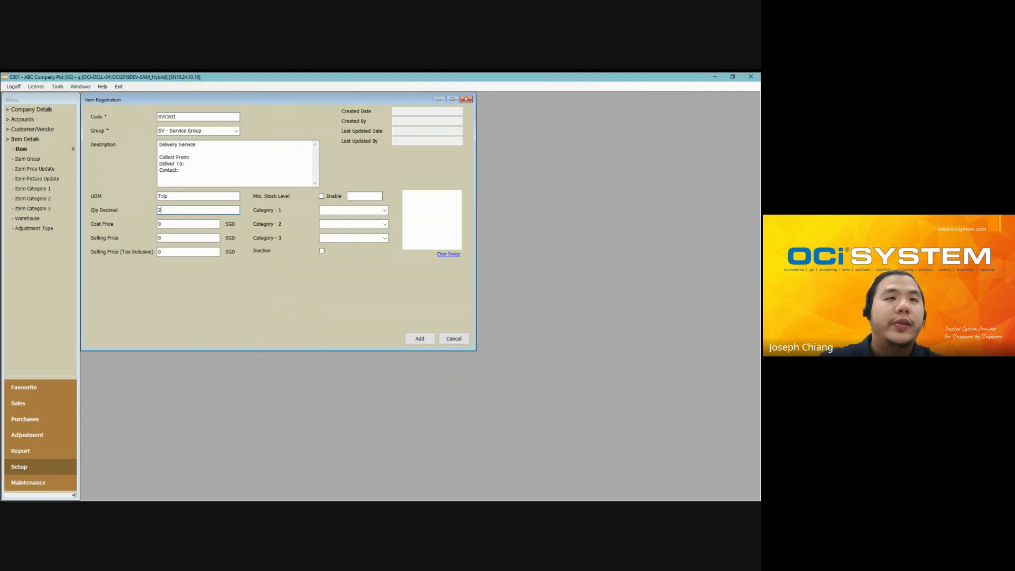
# - Set both the selling price and the tax-inclusive selling price to 80 SGD, and add the item
pyautogui.press('Tab')
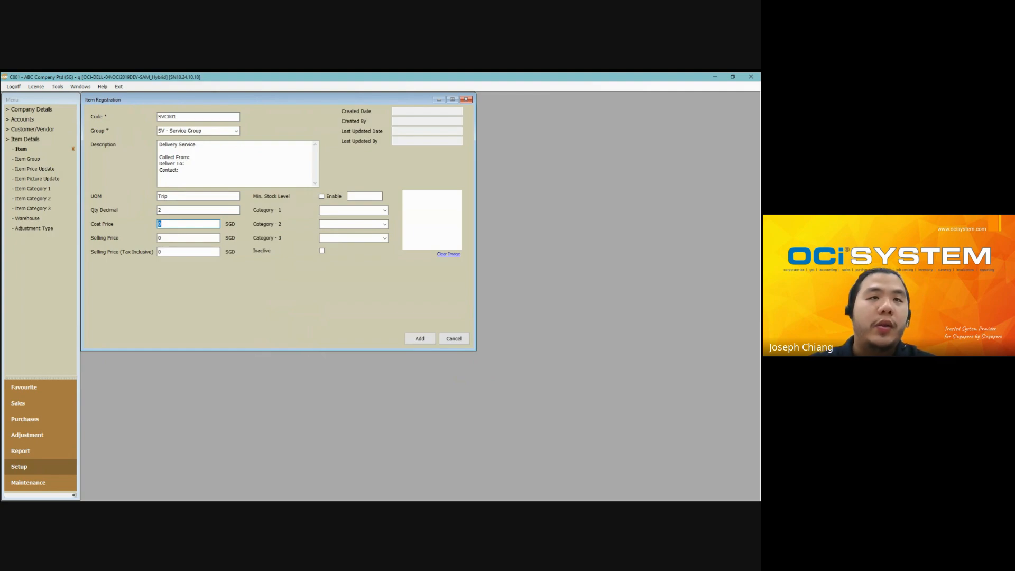
pyautogui.press('Tab')
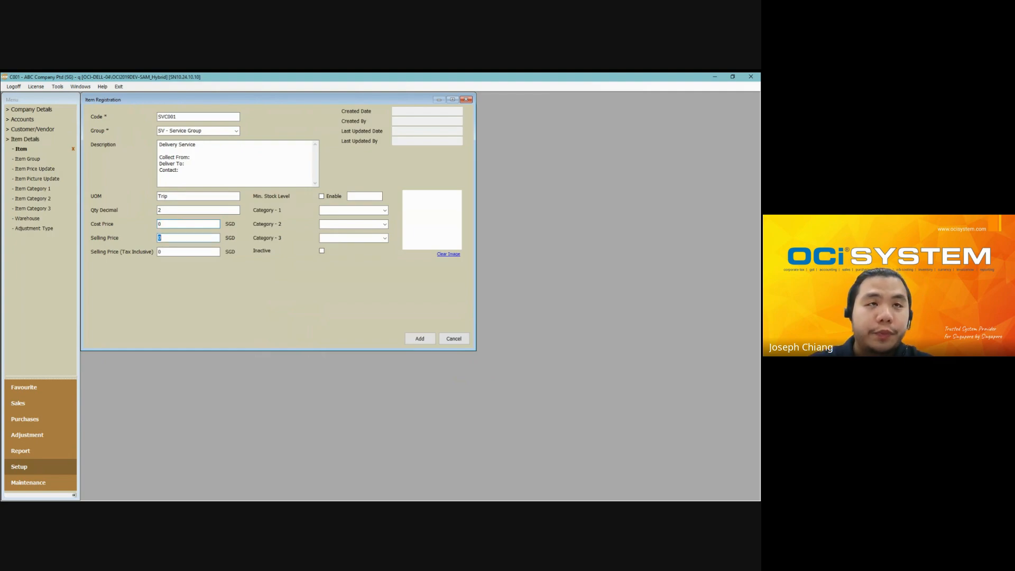
pyautogui.write('8')
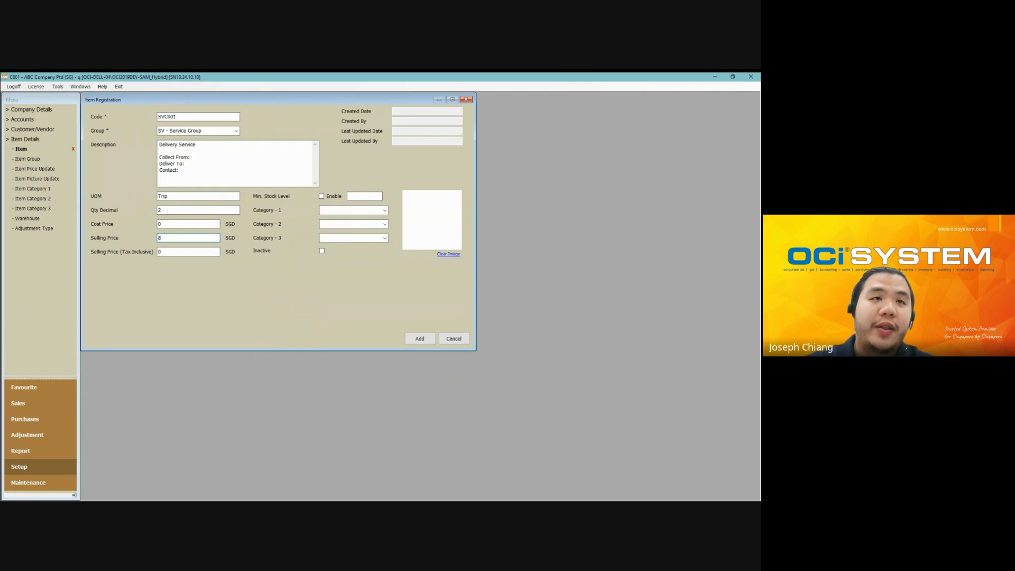
pyautogui.press('Tab')
pyautogui.write('8')
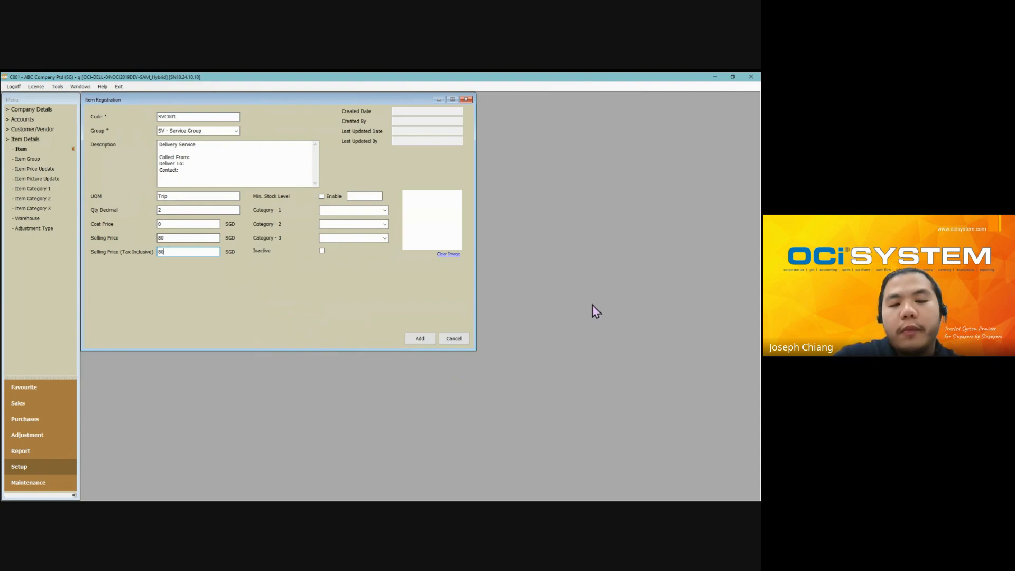
pyautogui.click(428, 341)
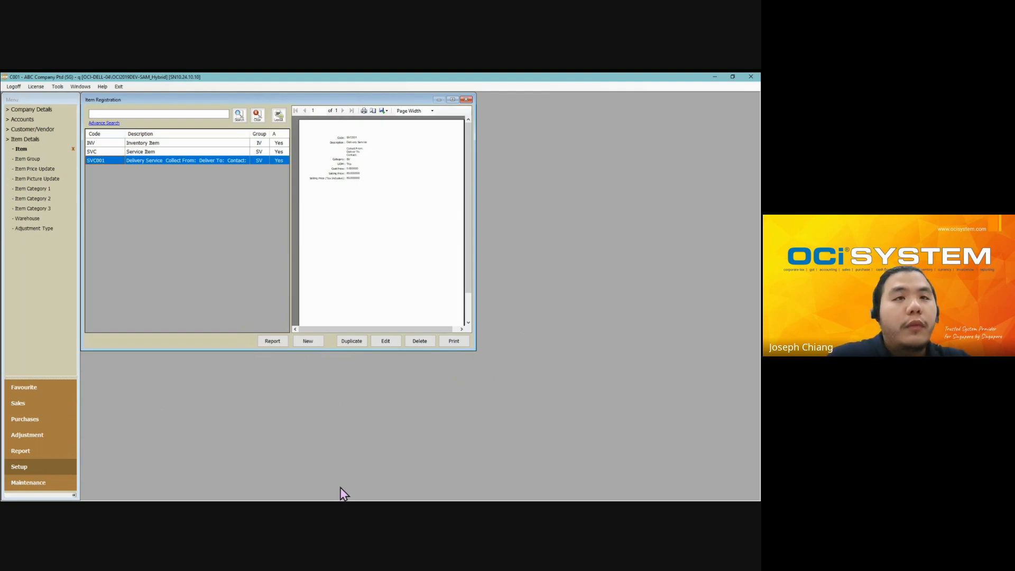
# - Start a new item with code SVC002 in the group SV - Service Group
pyautogui.click(309, 340)
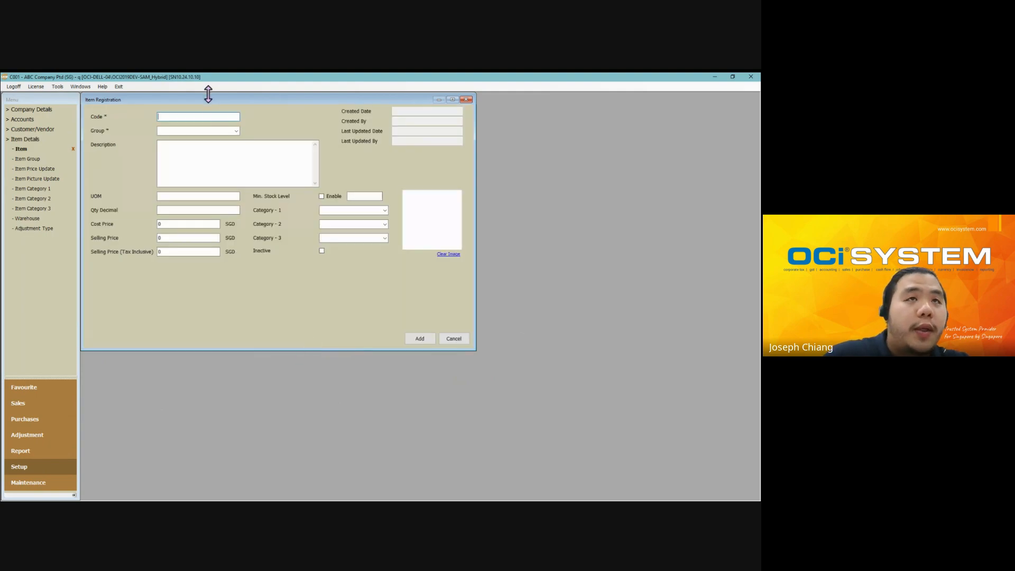
pyautogui.write('SV')
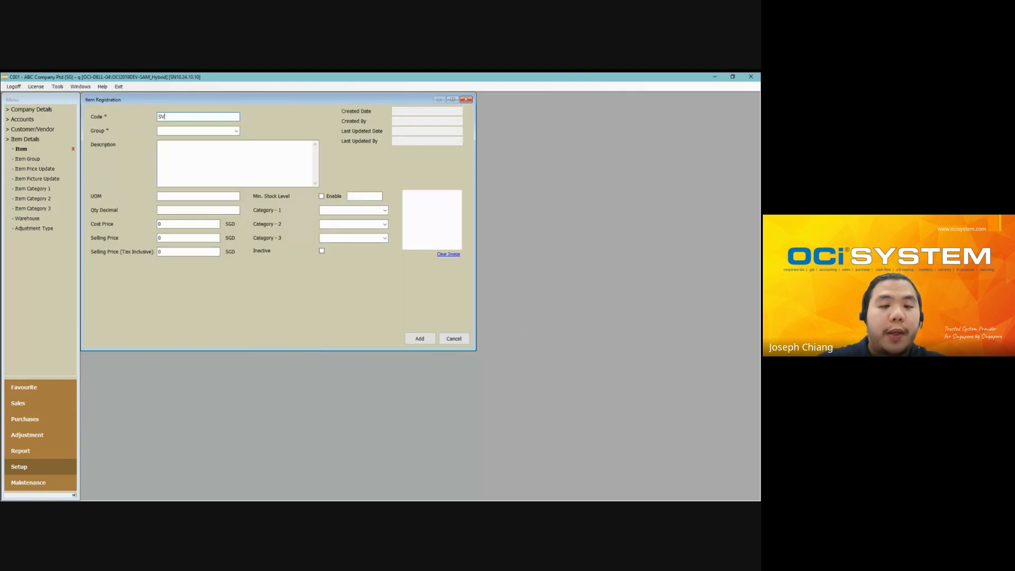
pyautogui.write('C0')
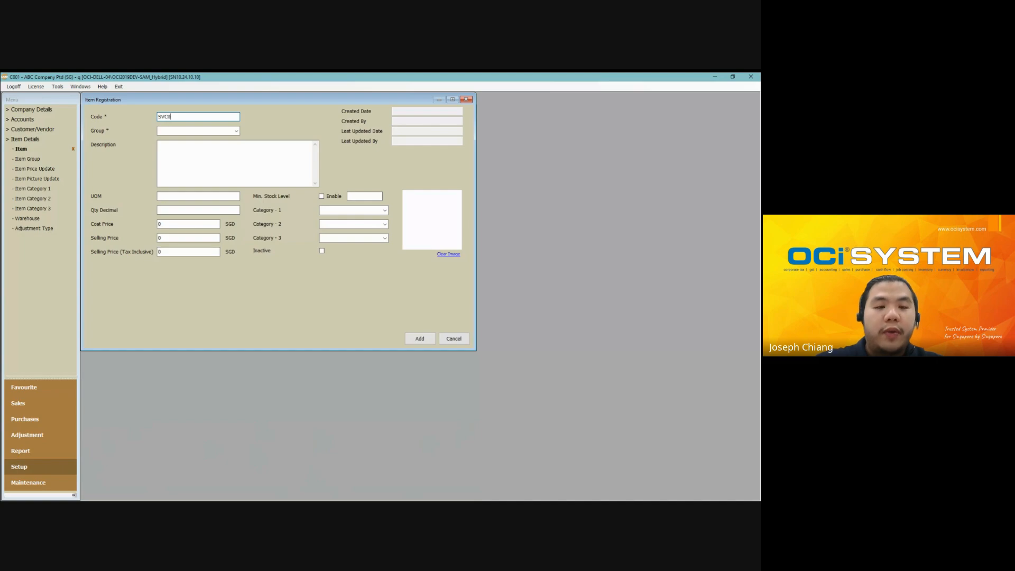
pyautogui.write('02')
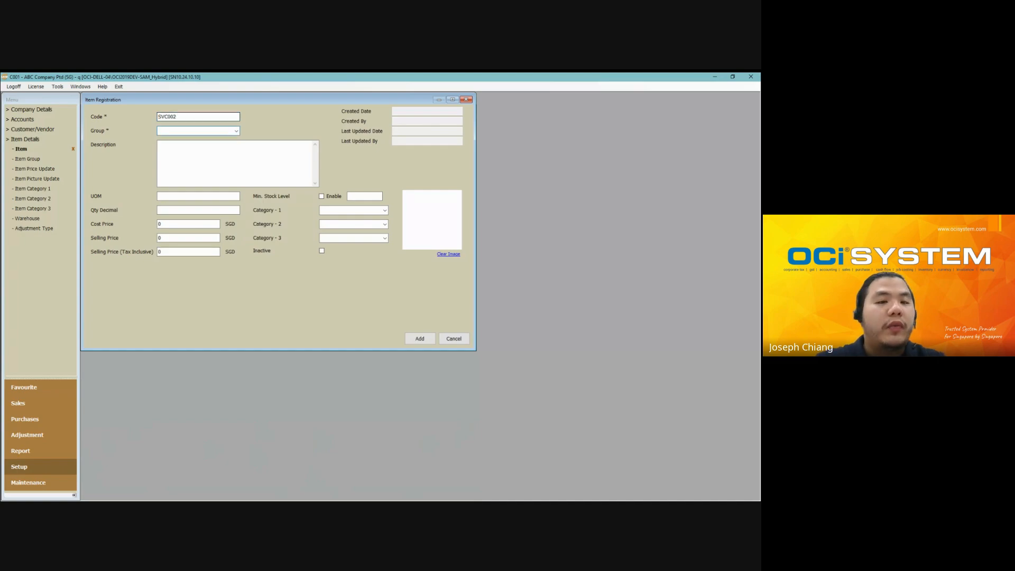
pyautogui.click(237, 131)
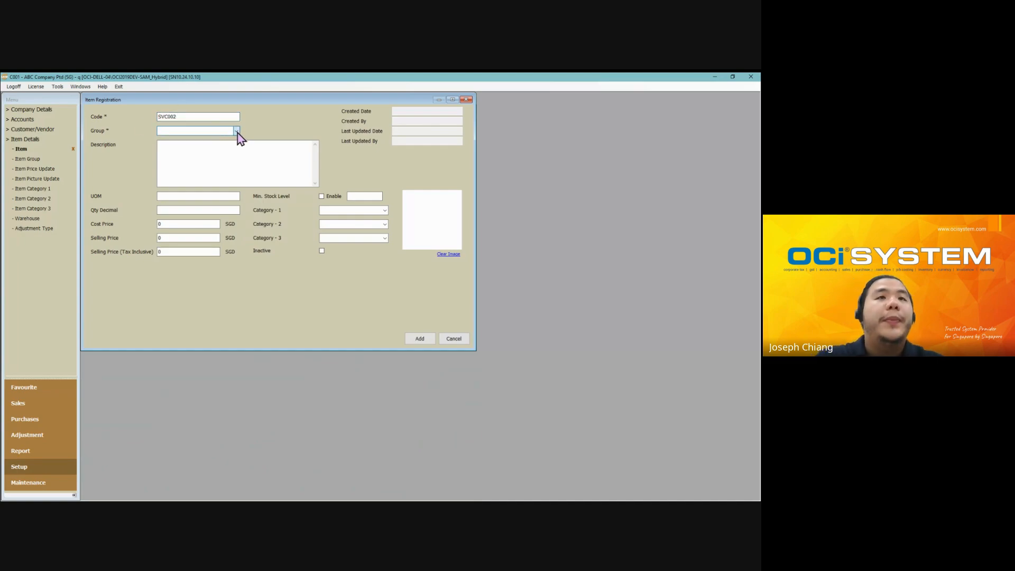
pyautogui.click(234, 152)
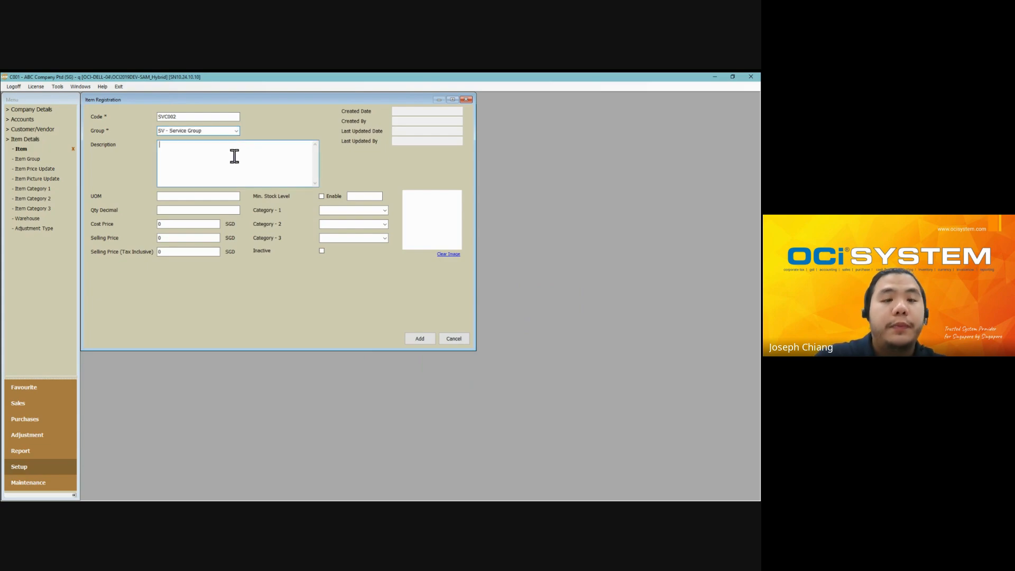
# - Describe the item as "Truck Rental" and set its unit of measure to Day with 2 quantity decimals
pyautogui.write('Truck Rental')
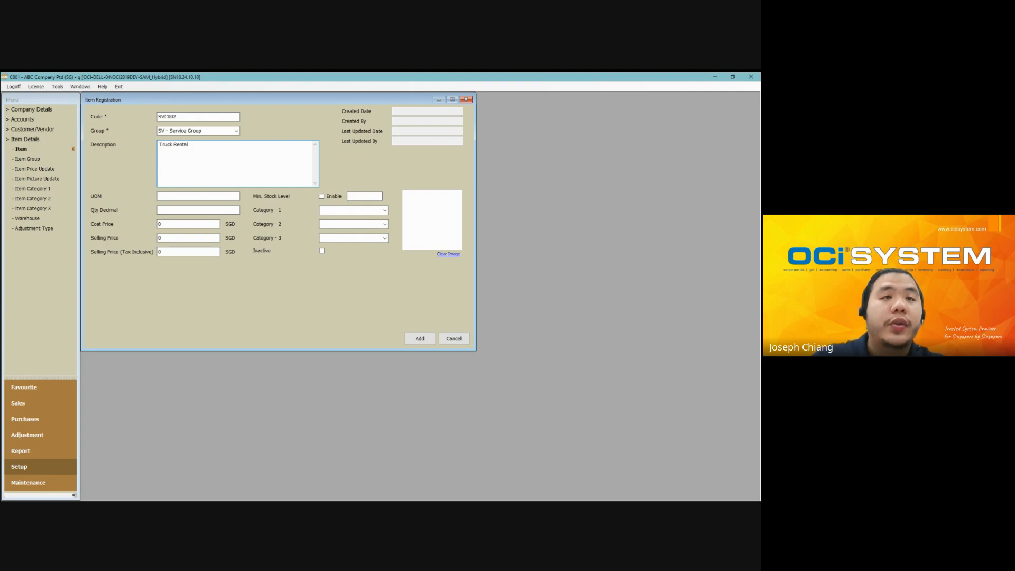
pyautogui.click(200, 197)
pyautogui.write('Da')
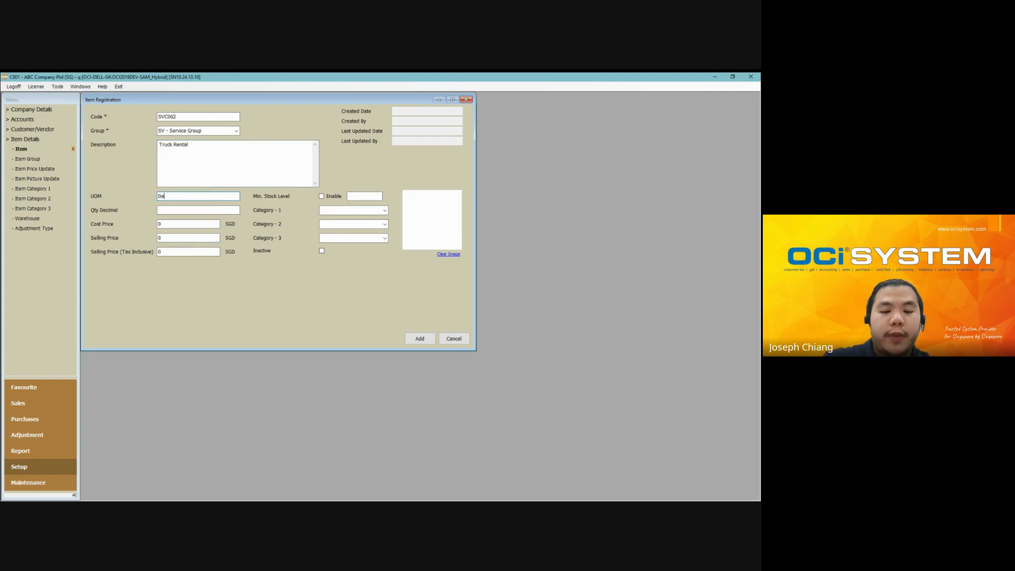
pyautogui.write('y')
pyautogui.press('Tab')
pyautogui.write('2')
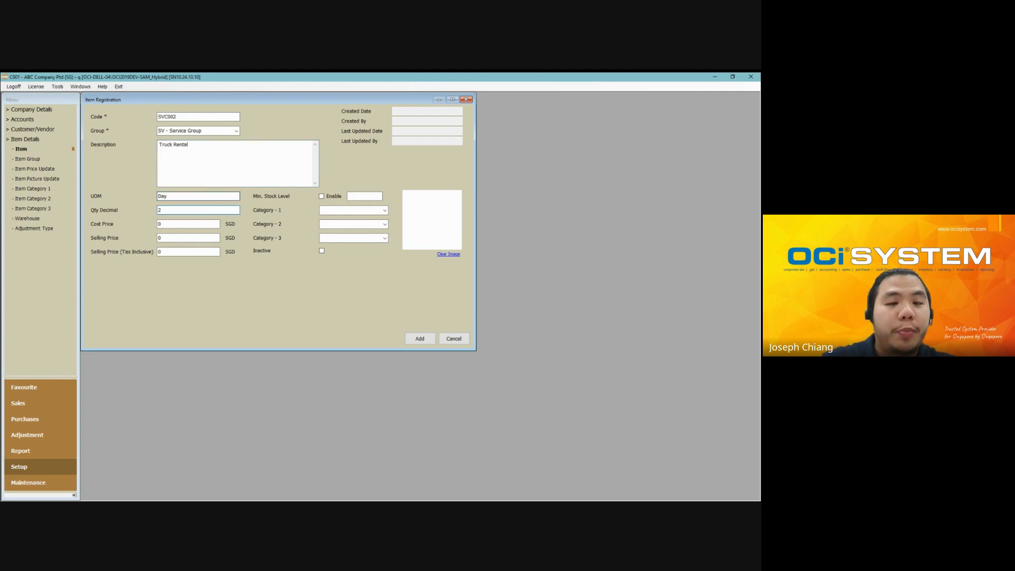
# - Set the Truck Rental item's cost price to 120 SGD and add the item
pyautogui.press('Tab')
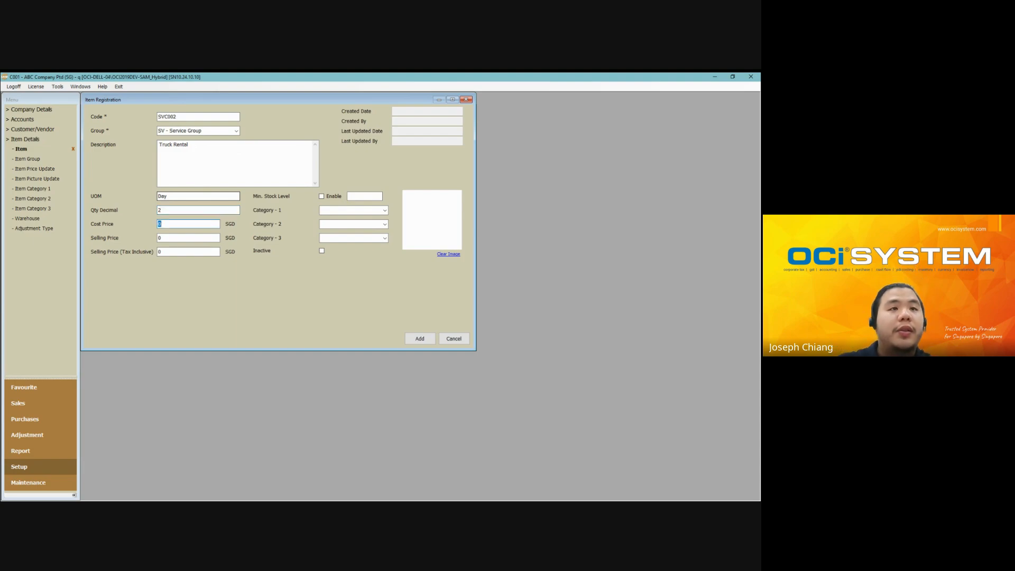
pyautogui.write('12')
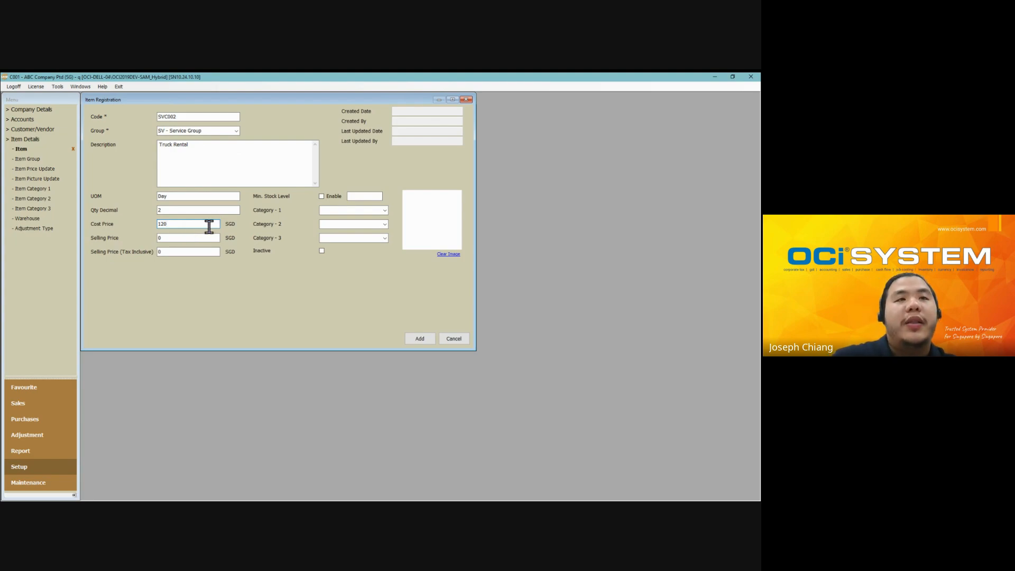
pyautogui.moveTo(202, 224); pyautogui.dragTo(137, 231)
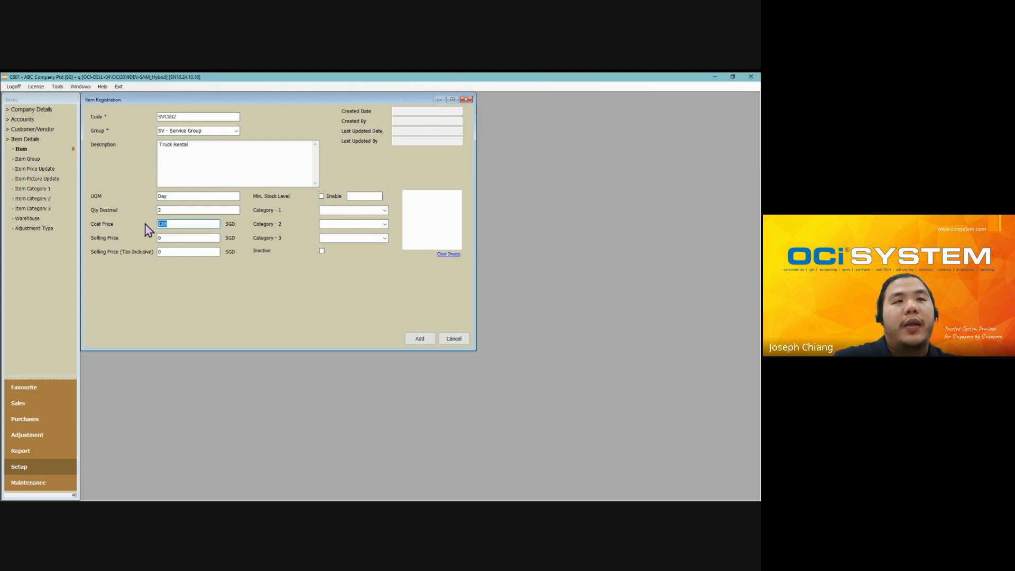
pyautogui.click(217, 225)
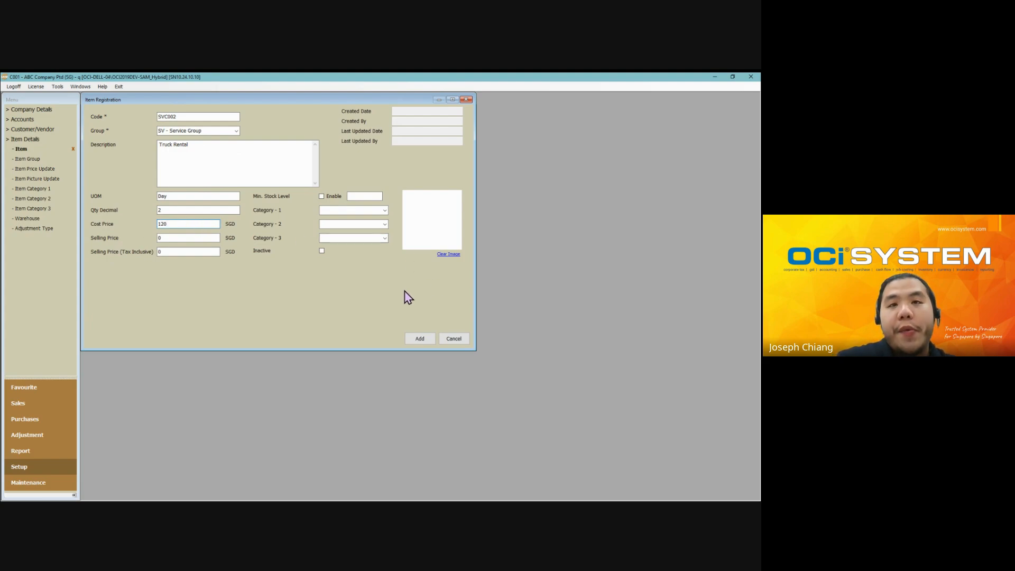
pyautogui.click(417, 339)
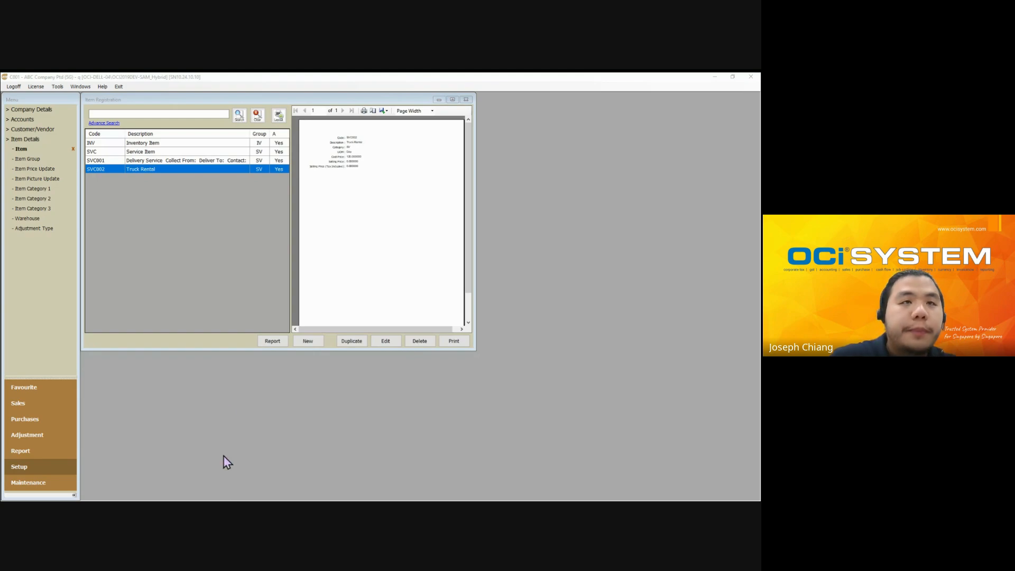
pyautogui.click(219, 279)
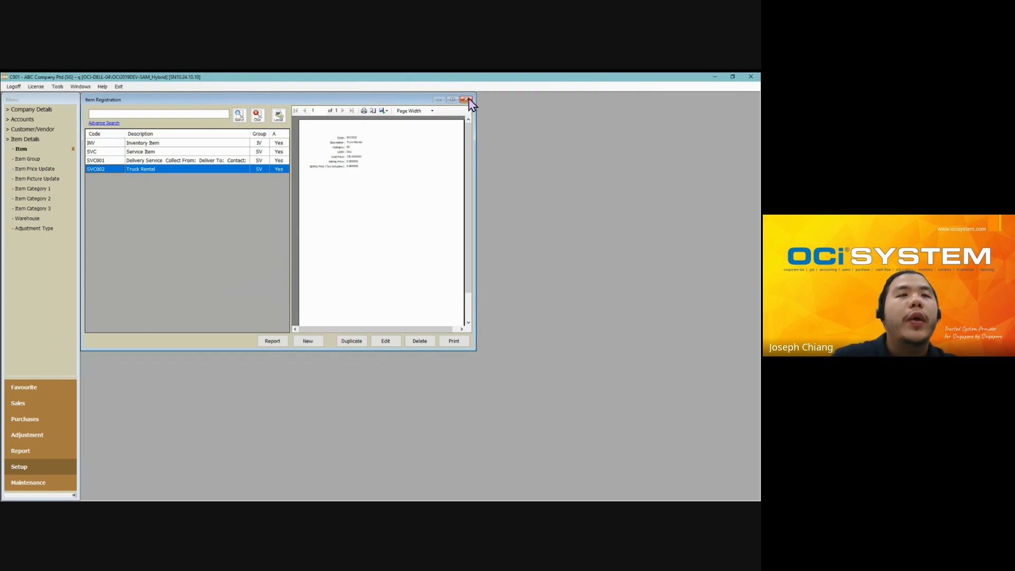